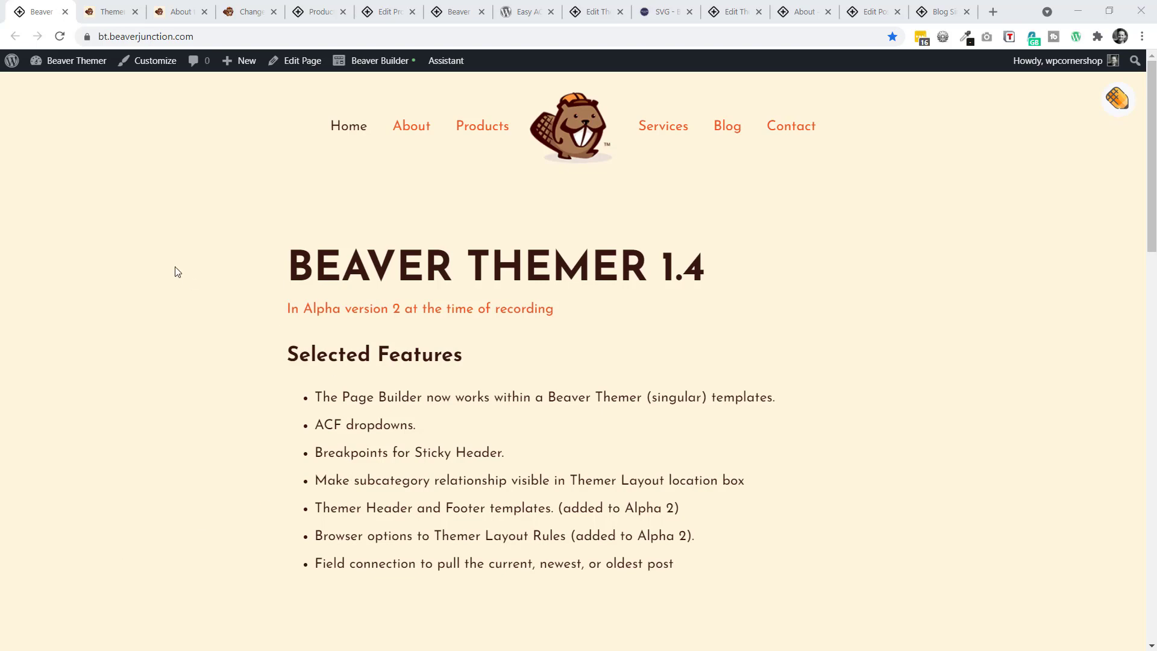
Review the Themer 1.4 Alpha community post and its linked About this release documentation page
{"action": "left_click", "coordinate": [116, 13]}
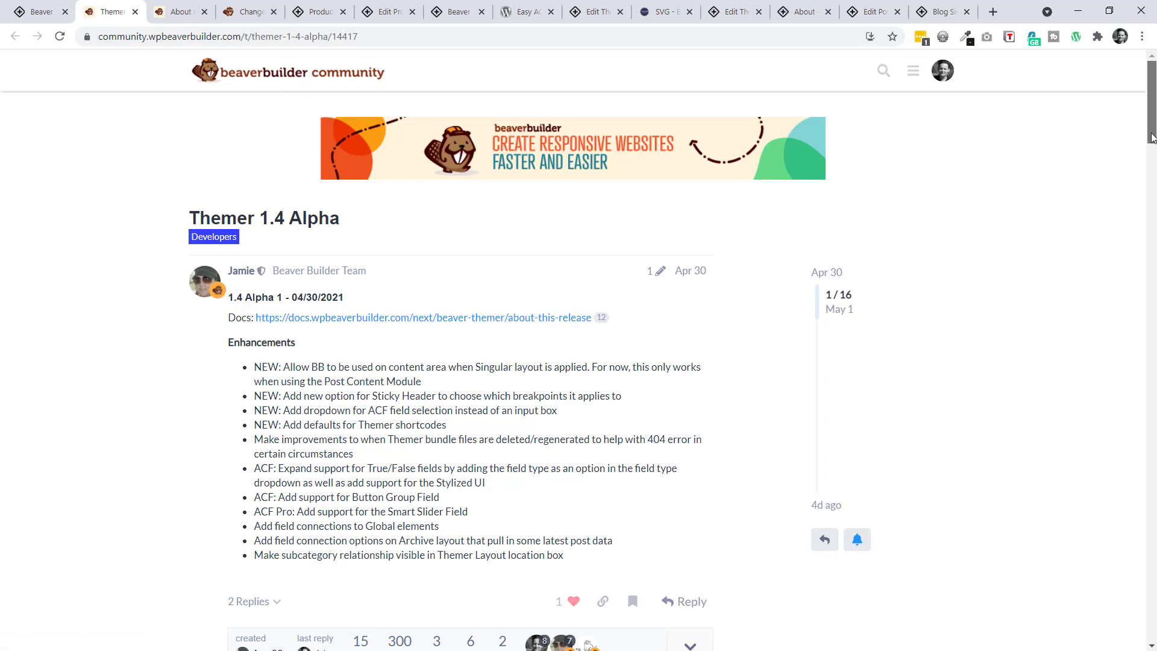
{"action": "left_click_drag", "start_coordinate": [1151, 103], "coordinate": [1155, 129]}
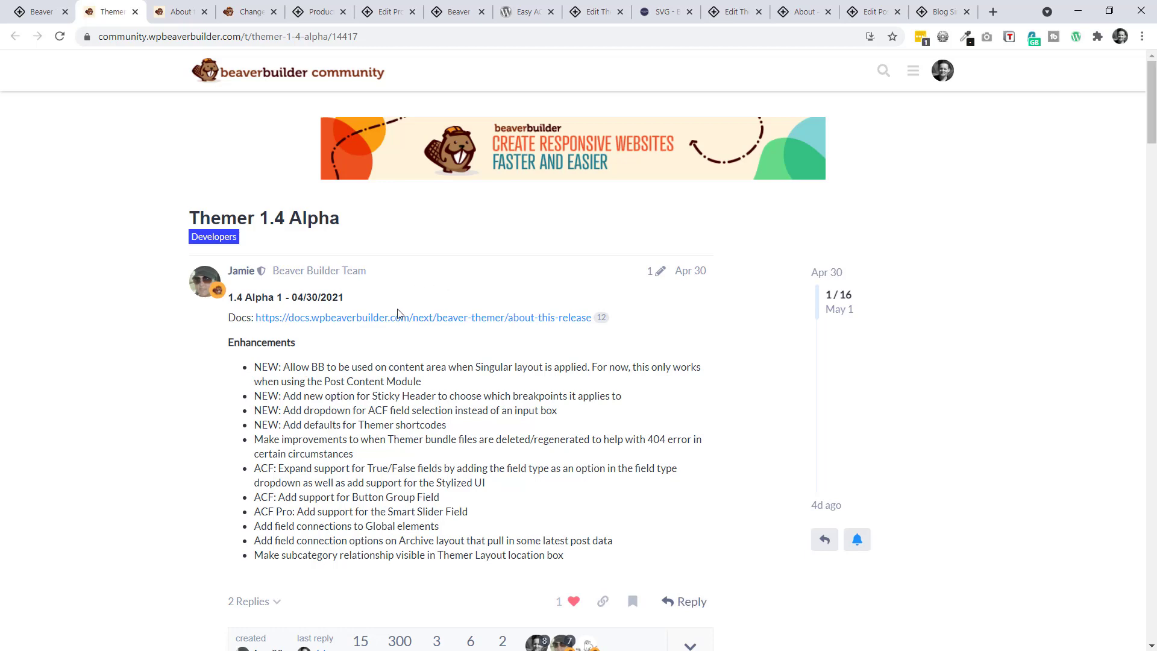
{"action": "middle_click", "coordinate": [422, 318]}
{"action": "left_click", "coordinate": [181, 12]}
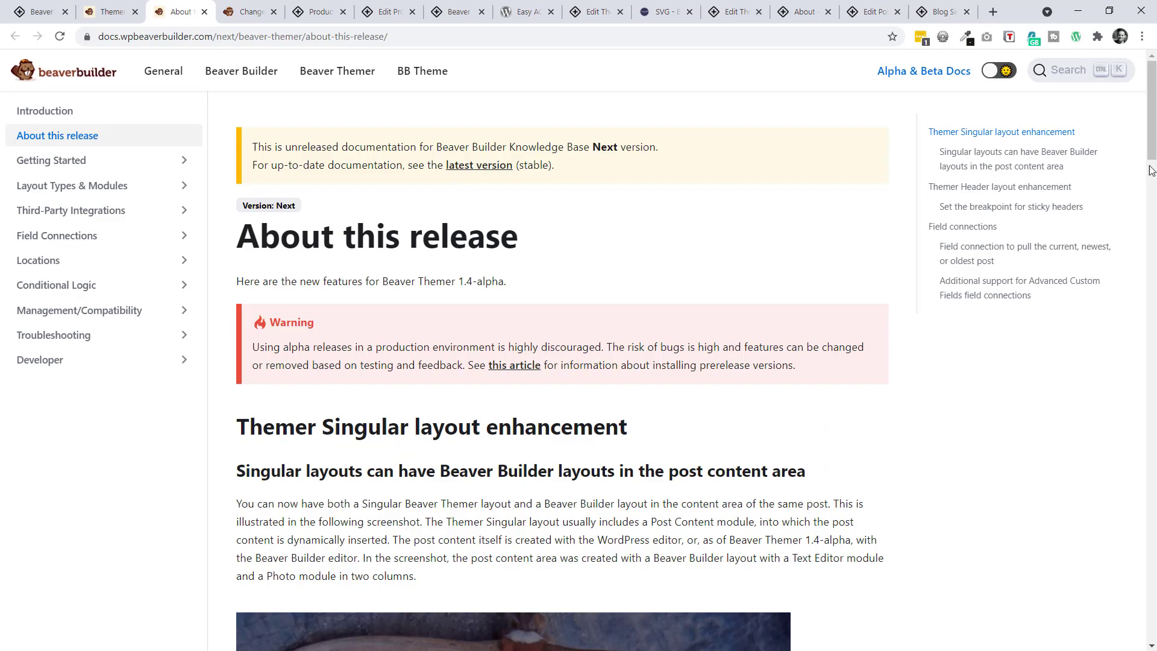
{"action": "left_click_drag", "start_coordinate": [1151, 145], "coordinate": [1134, 116]}
Check the Beaver Themer Plugin and Beaver Builder Plugin change logs, leaving both sections collapsed
{"action": "left_click", "coordinate": [233, 7]}
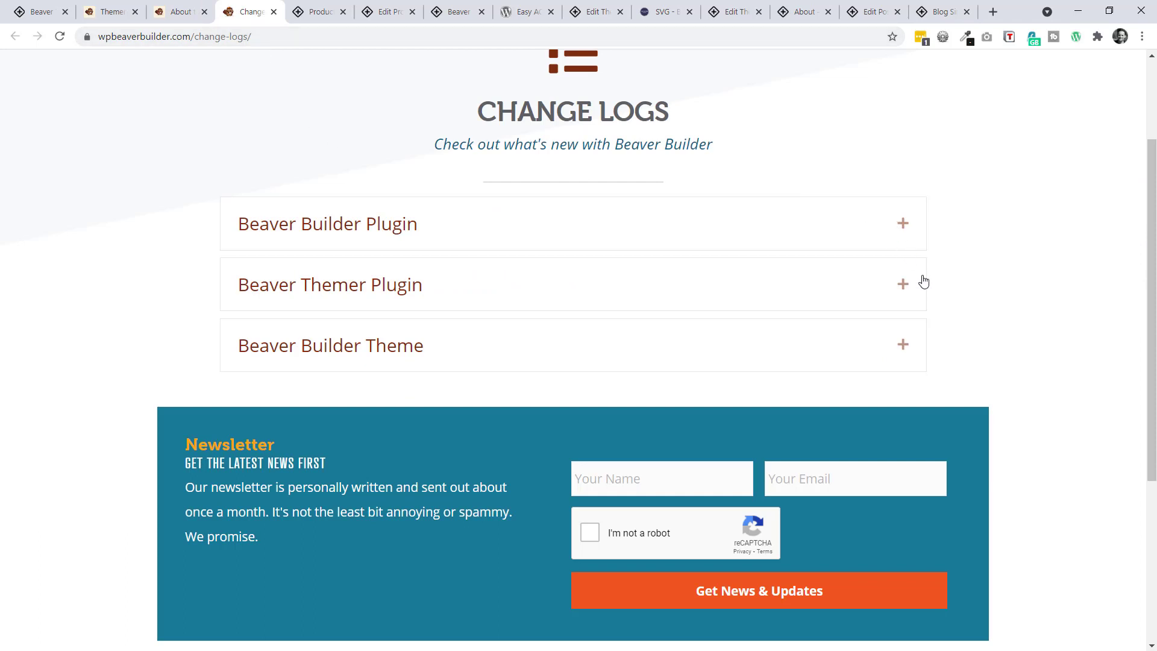
{"action": "left_click", "coordinate": [907, 287]}
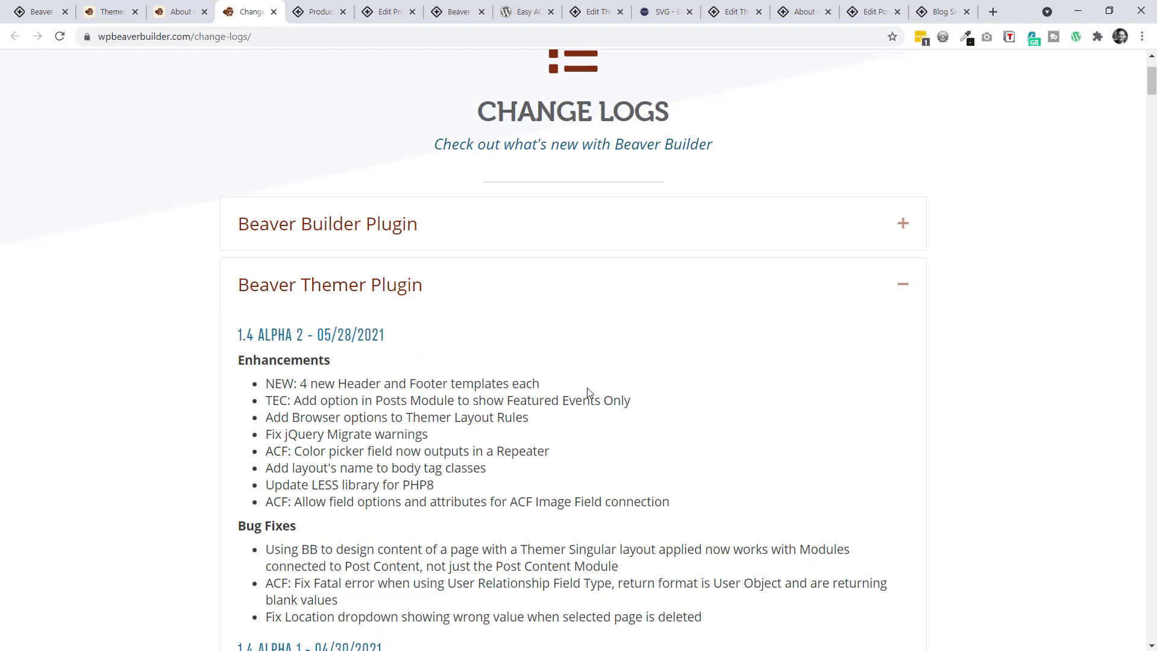
{"action": "left_click", "coordinate": [902, 230]}
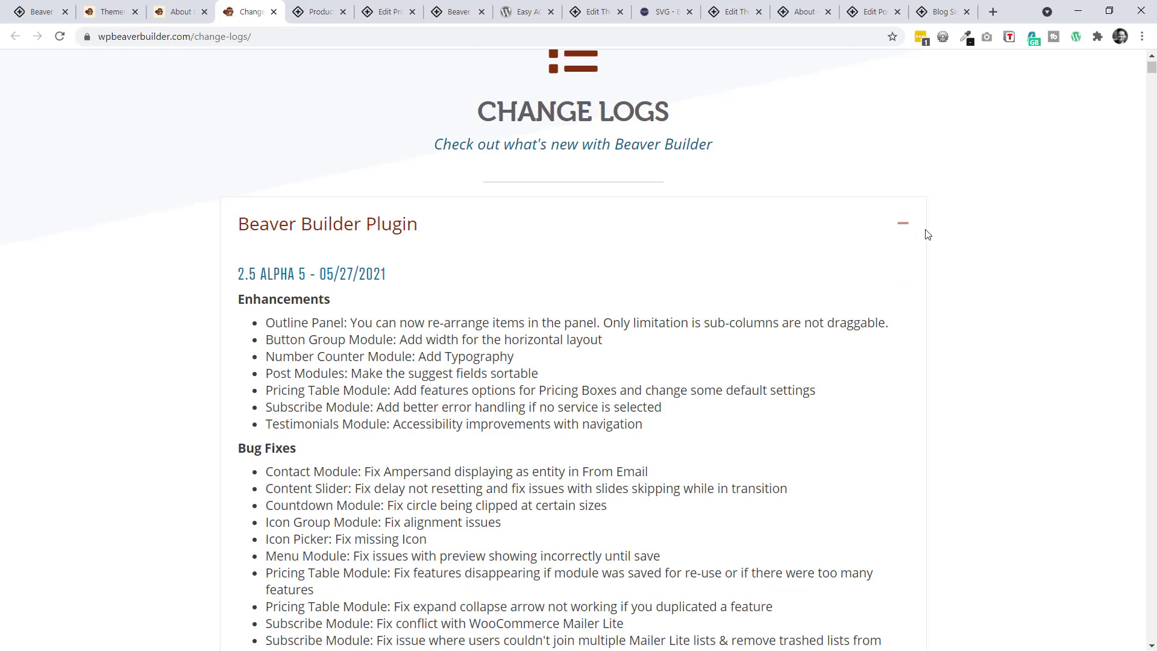
{"action": "left_click", "coordinate": [904, 228]}
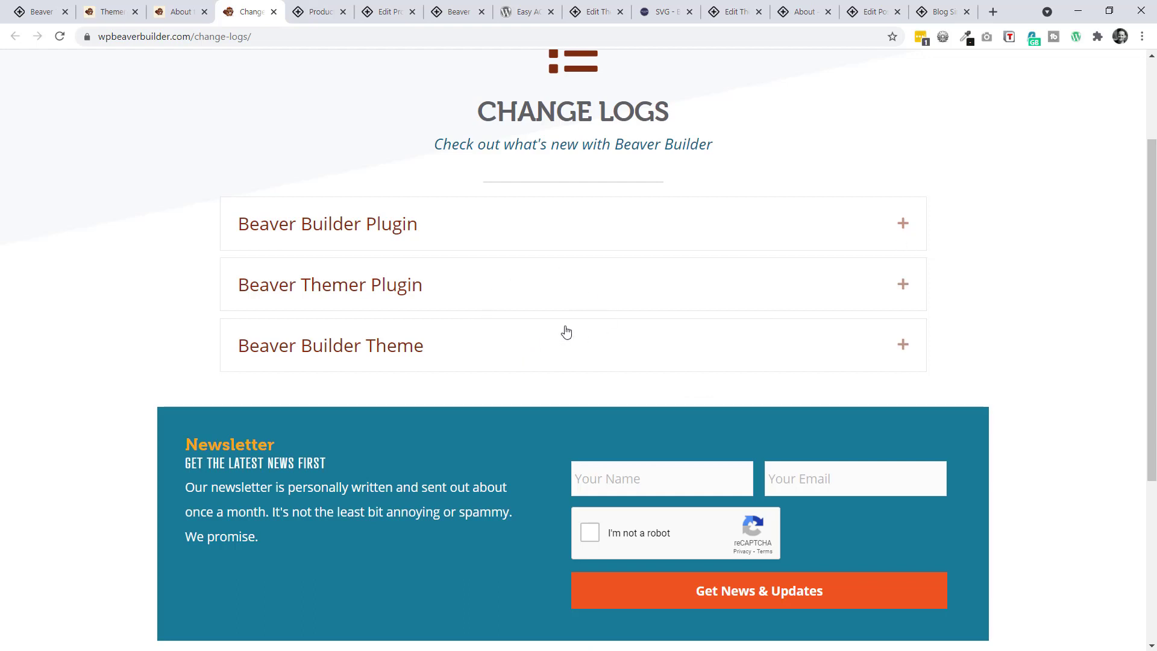
Review the Beaver Themer 1.4 site's home page, covering the selected features, other enhancements and Advanced Custom Fields lists
{"action": "left_click", "coordinate": [40, 12]}
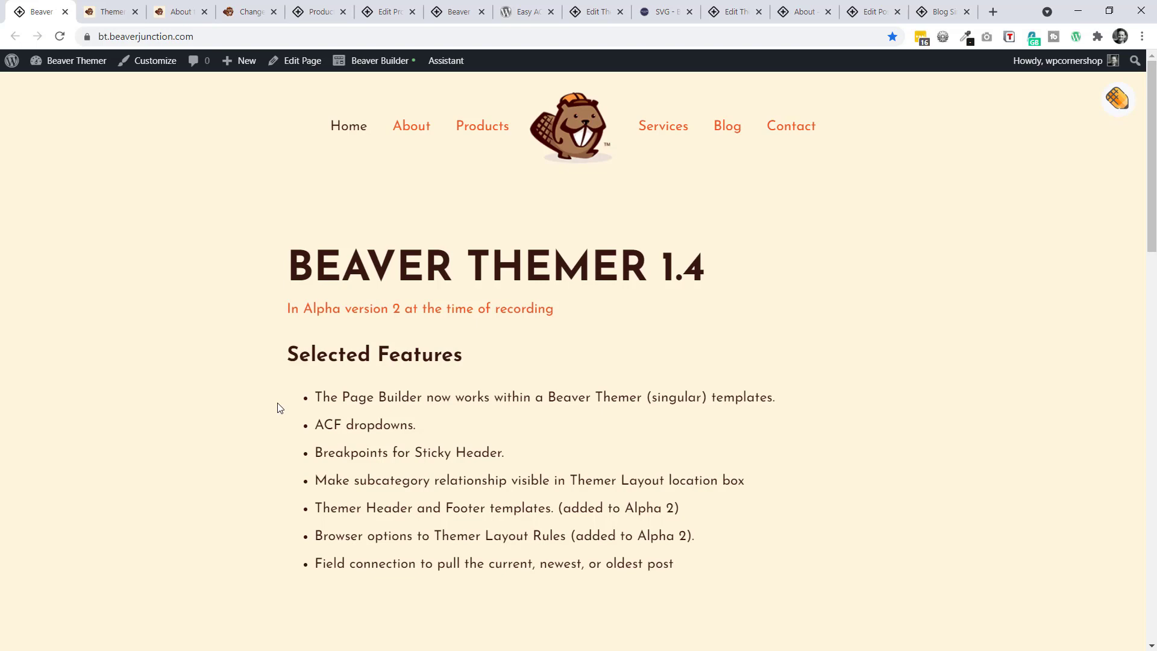
{"action": "scroll", "coordinate": [1155, 276], "scroll_direction": "down", "scroll_amount": 1}
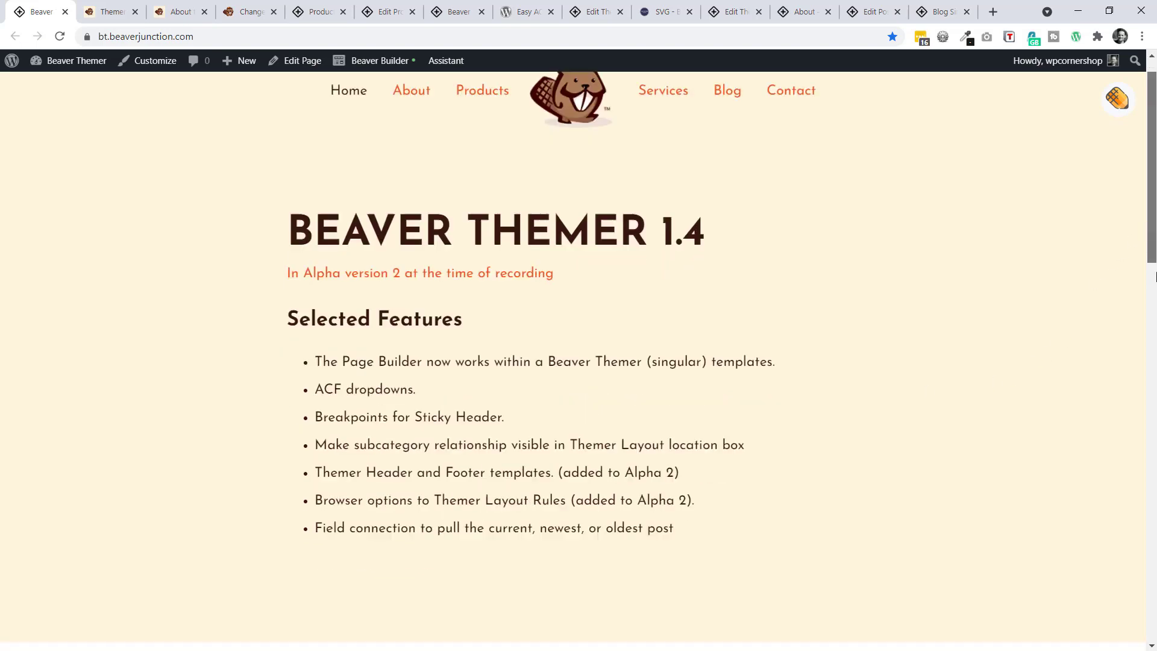
{"action": "scroll", "coordinate": [1156, 276], "scroll_direction": "down", "scroll_amount": 15}
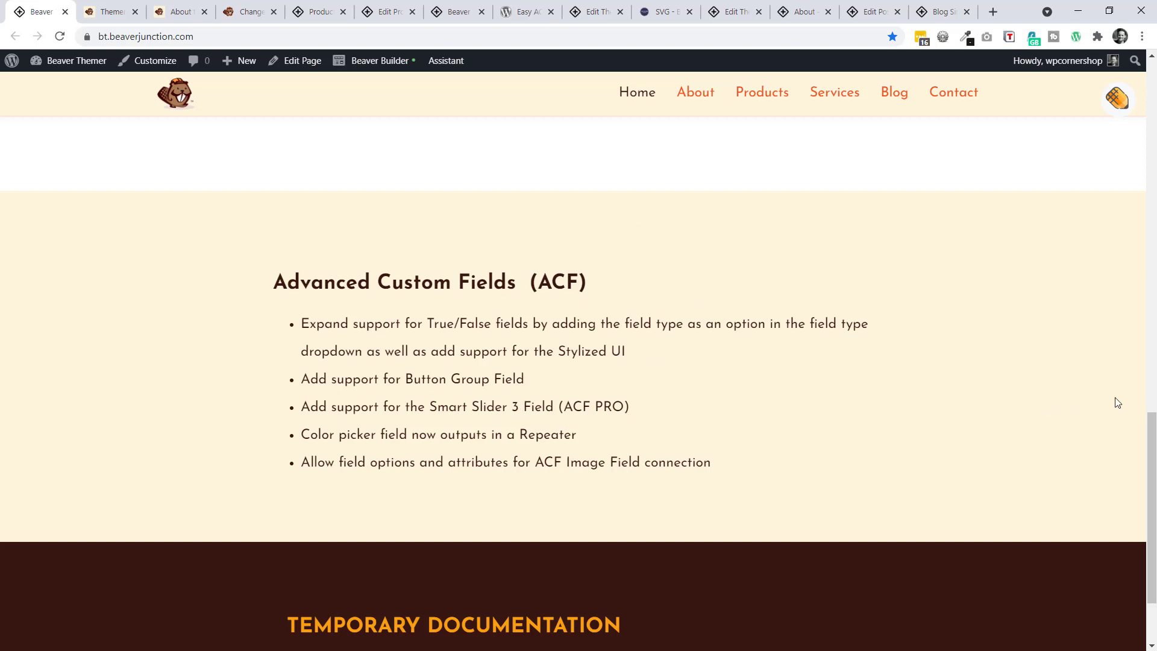
{"action": "left_click_drag", "start_coordinate": [1154, 451], "coordinate": [1126, 274]}
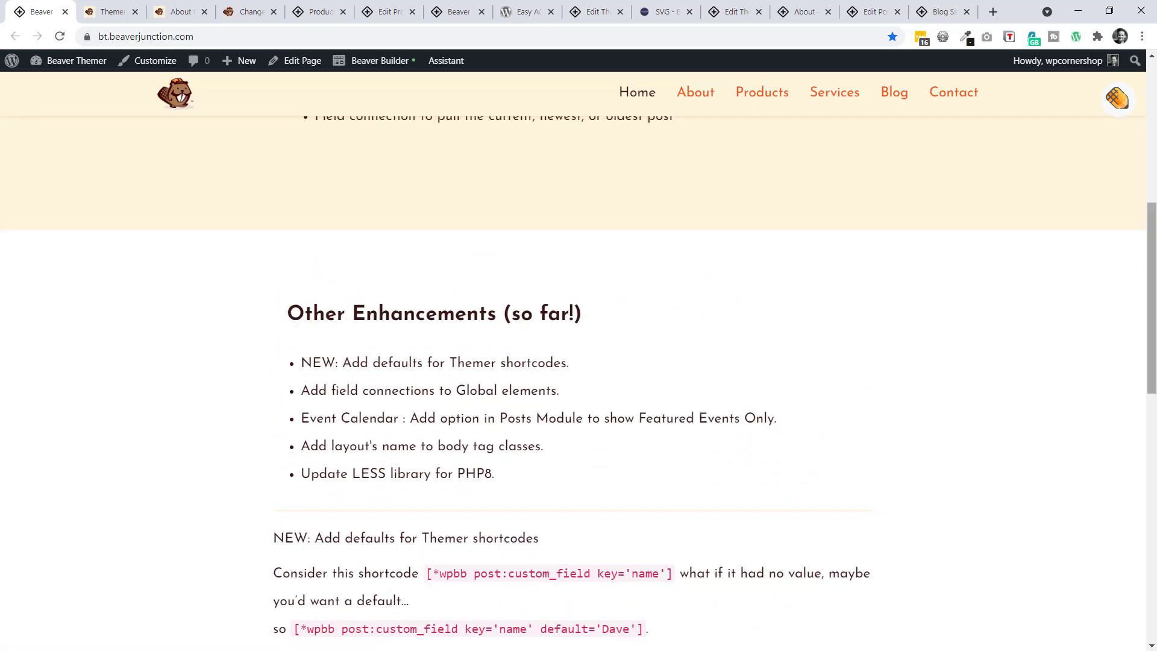
{"action": "left_click_drag", "start_coordinate": [1155, 342], "coordinate": [1149, 193]}
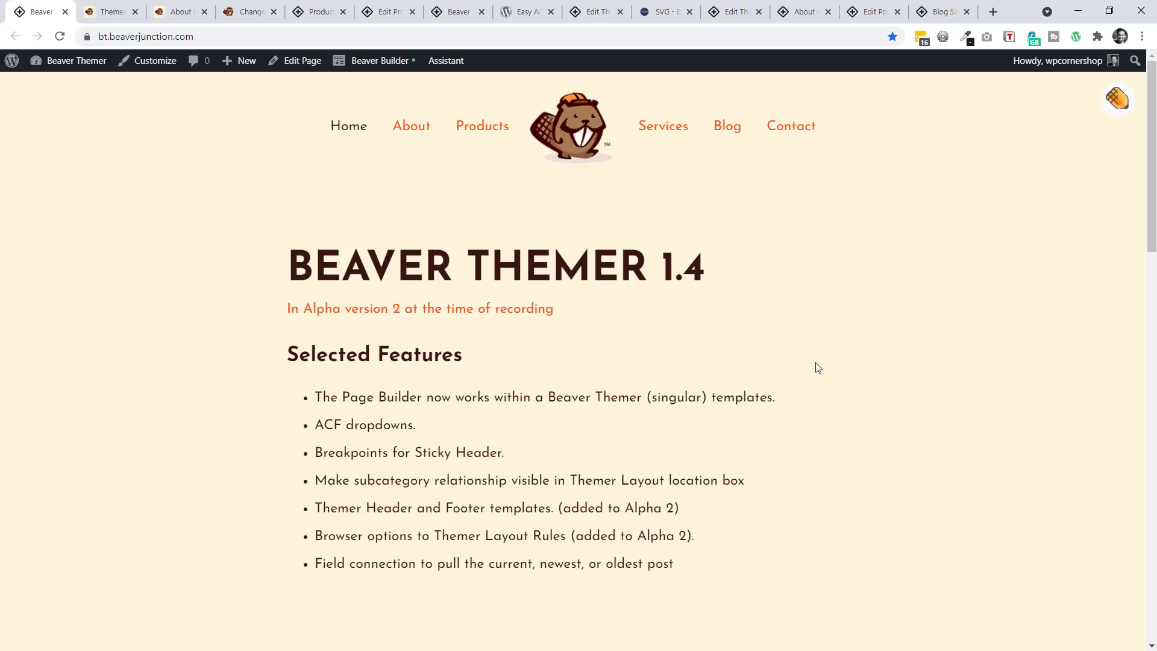
View the post "Post number 4" and launch Beaver Builder on it, choosing to edit the content only
{"action": "left_click", "coordinate": [866, 11]}
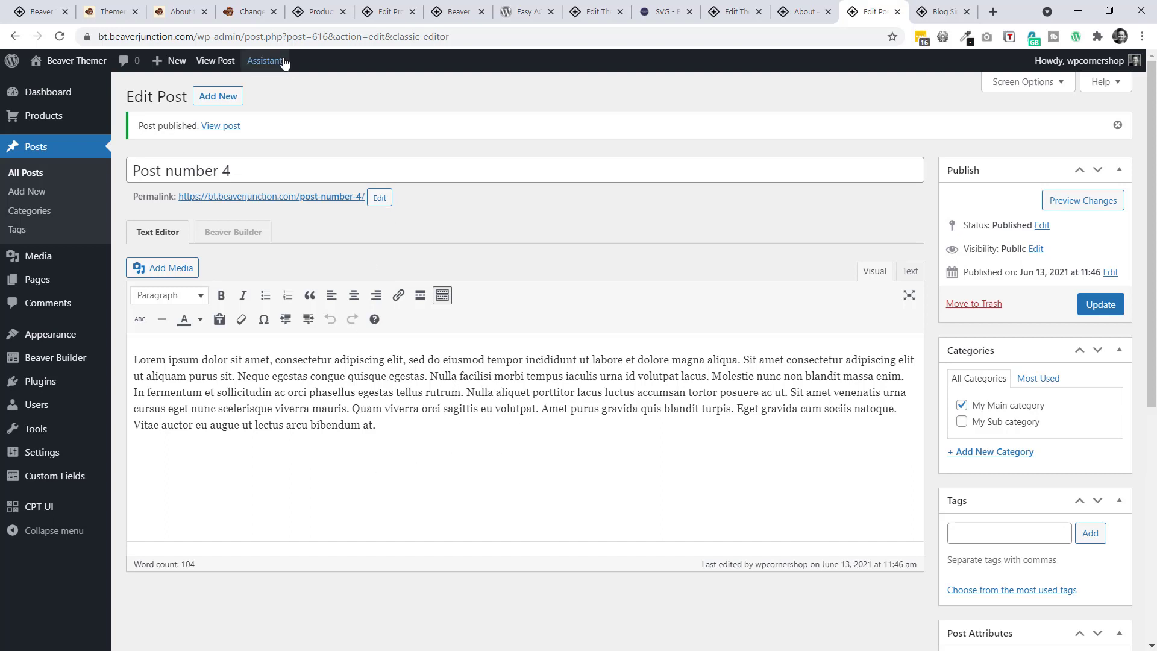
{"action": "left_click", "coordinate": [219, 64]}
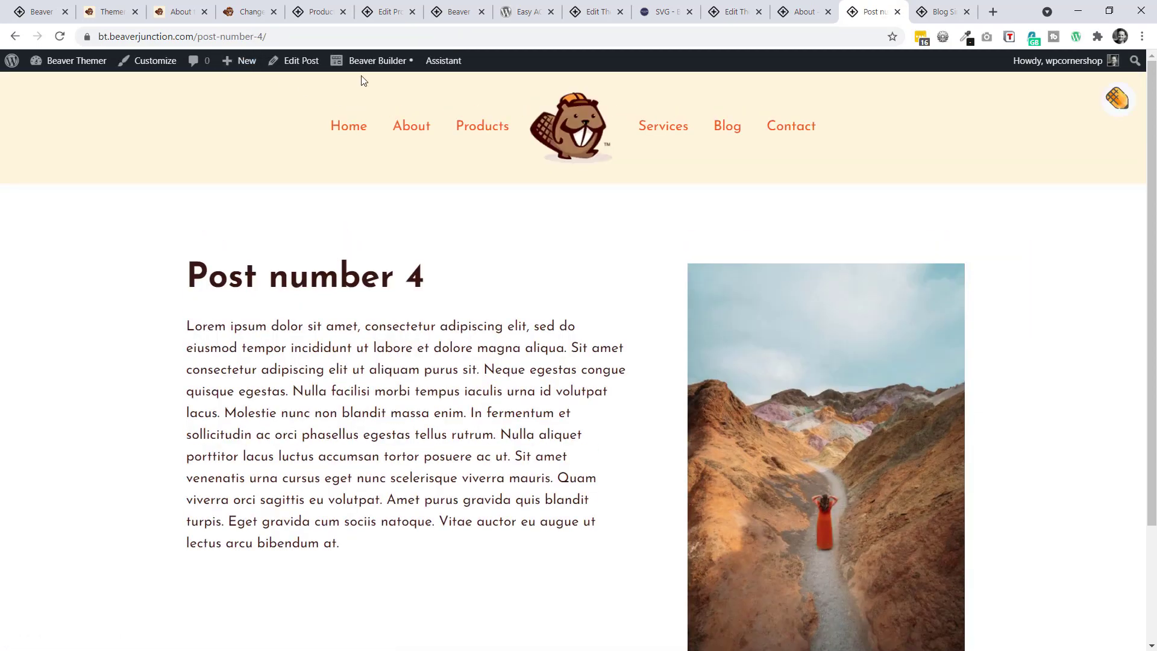
{"action": "mouse_move", "coordinate": [370, 68]}
{"action": "left_click", "coordinate": [370, 88]}
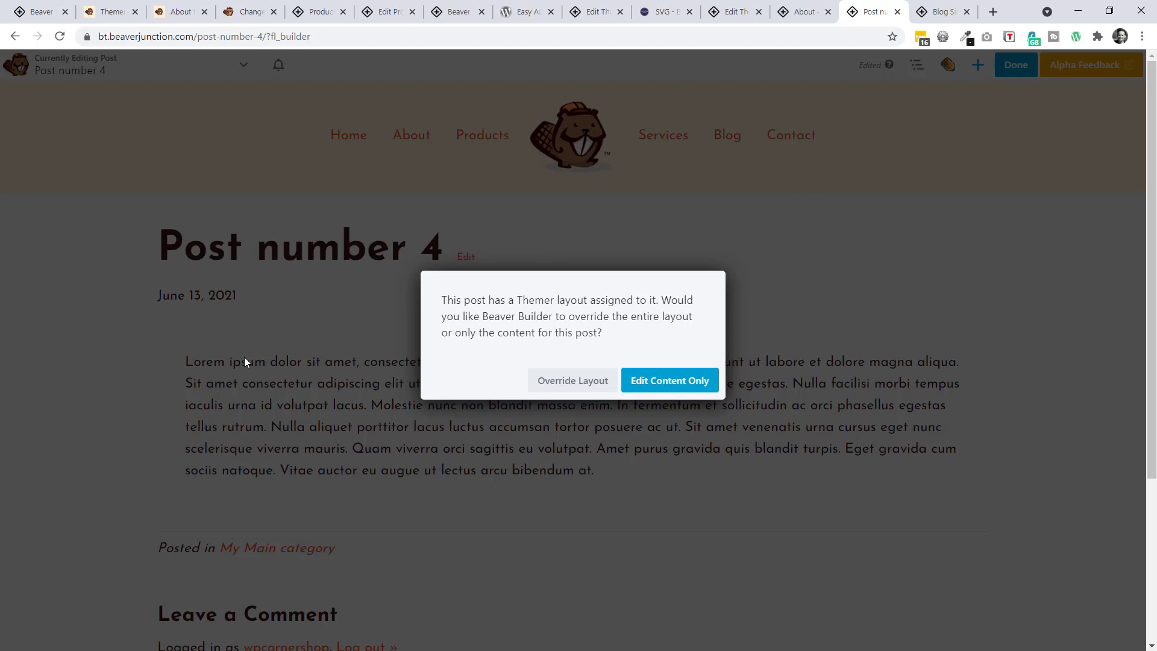
{"action": "left_click", "coordinate": [660, 382]}
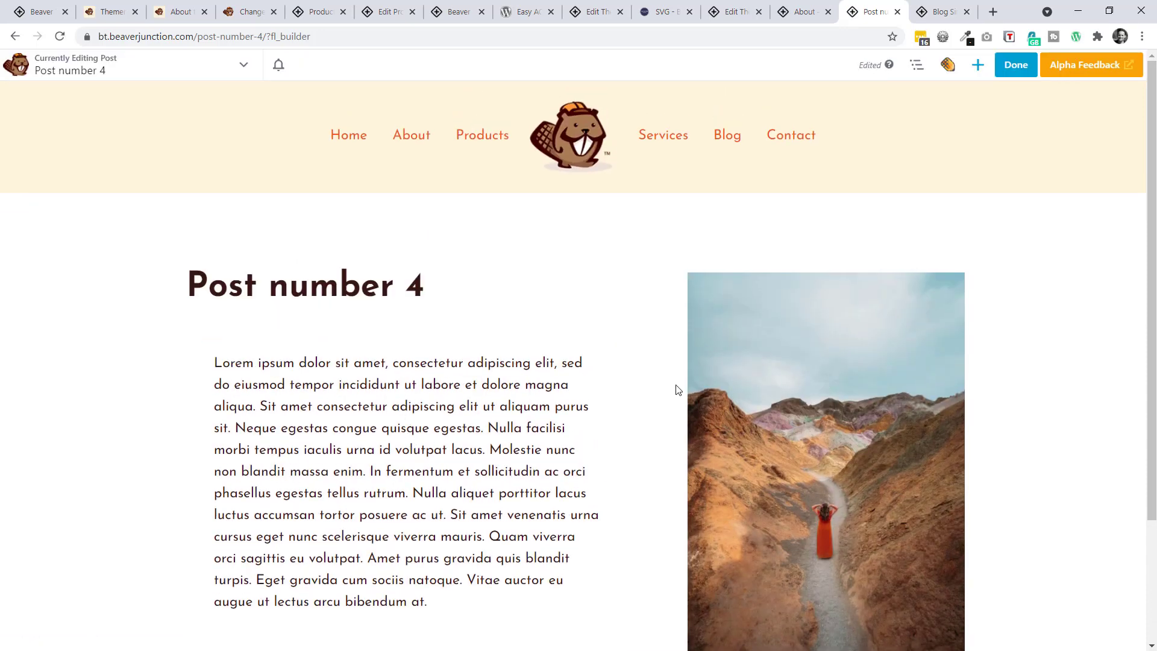
Inspect the settings of the text module and its row in the post's content area without changing anything
{"action": "left_click", "coordinate": [445, 435]}
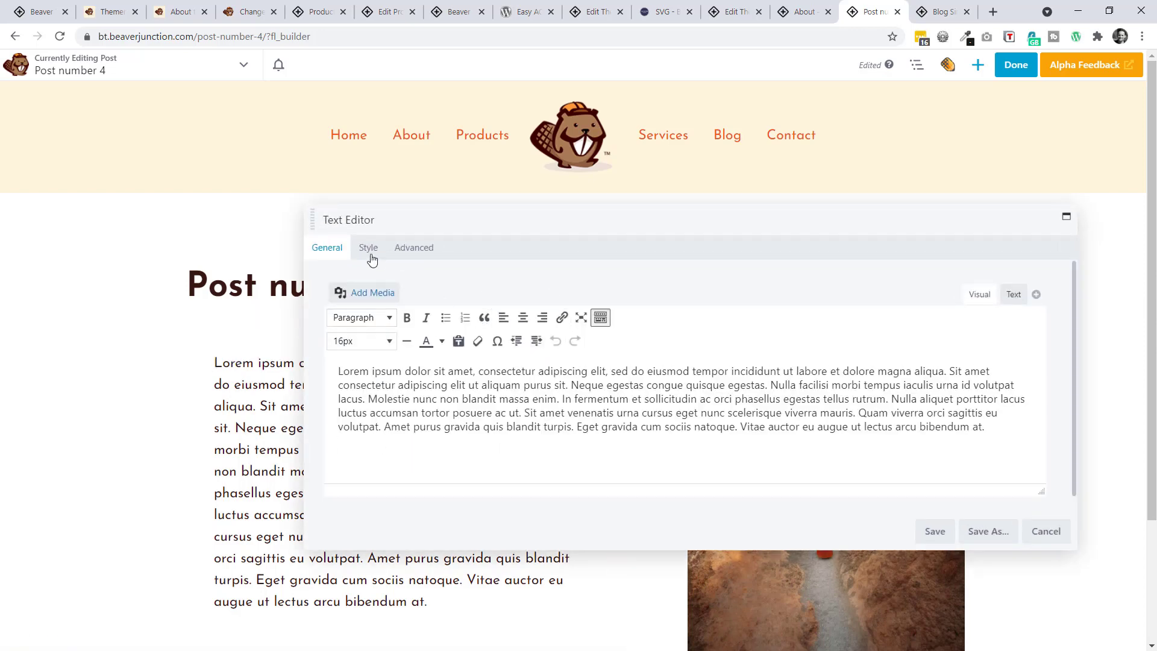
{"action": "left_click", "coordinate": [1046, 531]}
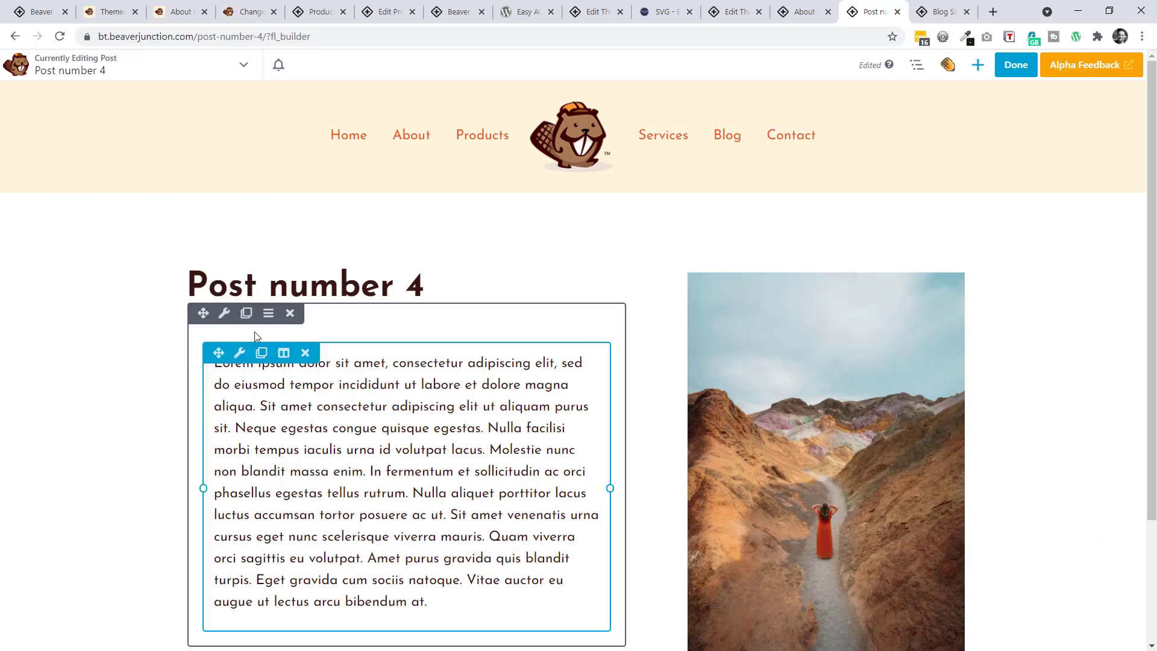
{"action": "left_click", "coordinate": [225, 314]}
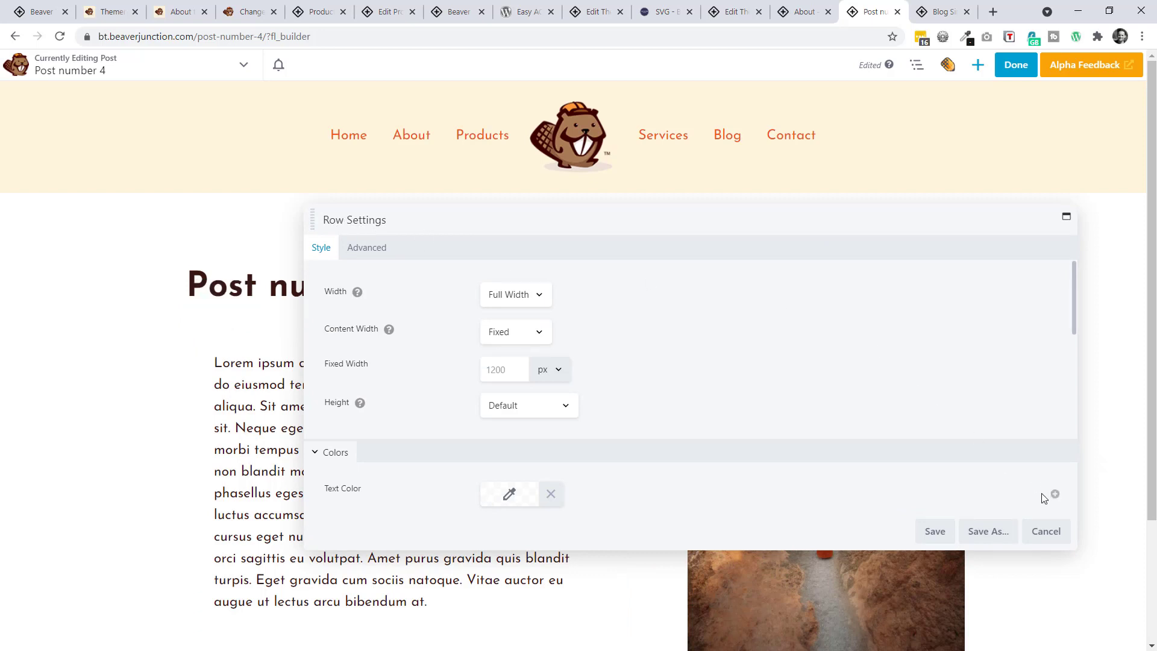
{"action": "left_click", "coordinate": [1044, 533]}
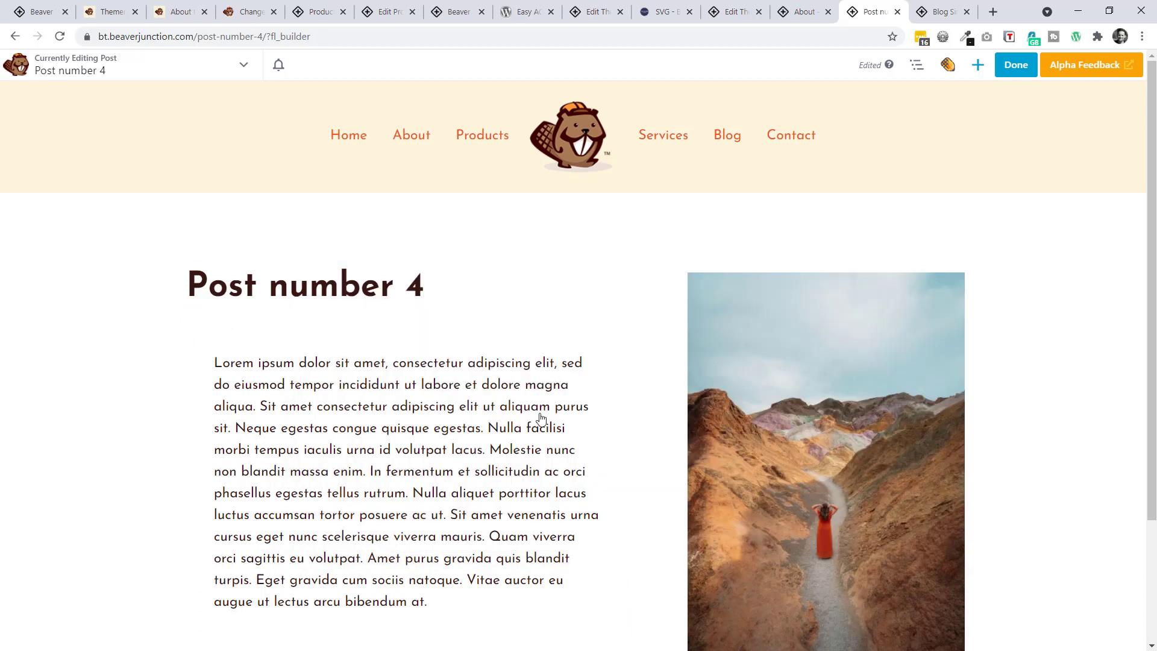
{"action": "scroll", "coordinate": [921, 161], "scroll_direction": "down", "scroll_amount": 2}
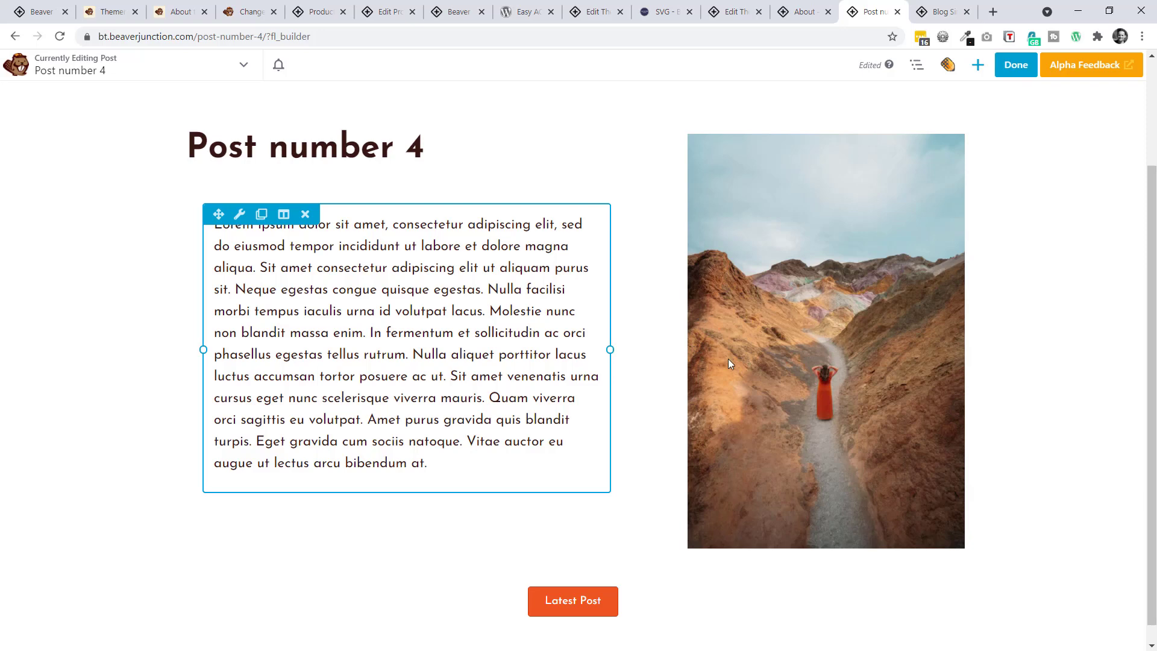
Review the Products list and the Beaver Themer product's edit page, including its Main Content Area custom field
{"action": "left_click", "coordinate": [324, 12]}
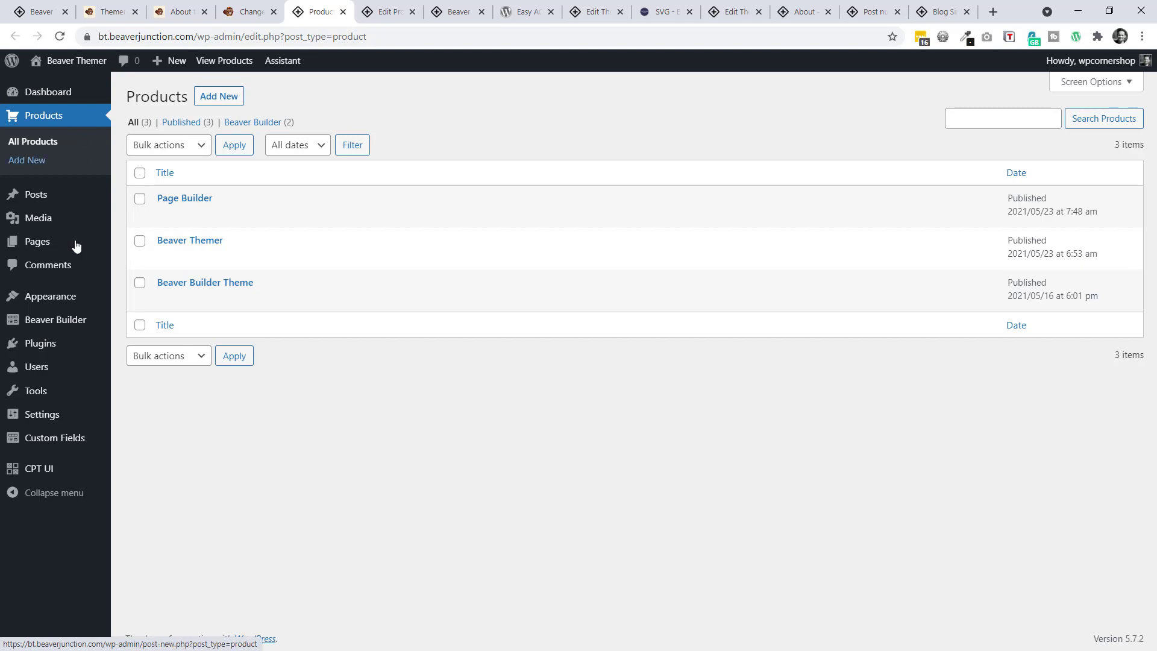
{"action": "mouse_move", "coordinate": [51, 439]}
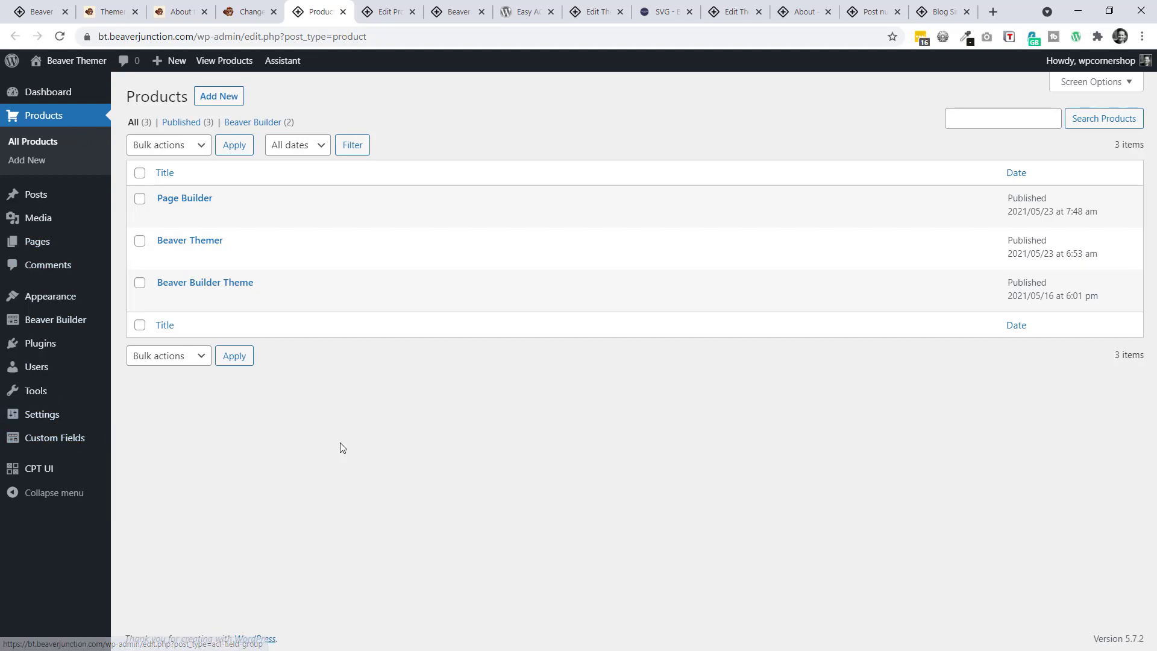
{"action": "mouse_move", "coordinate": [216, 289]}
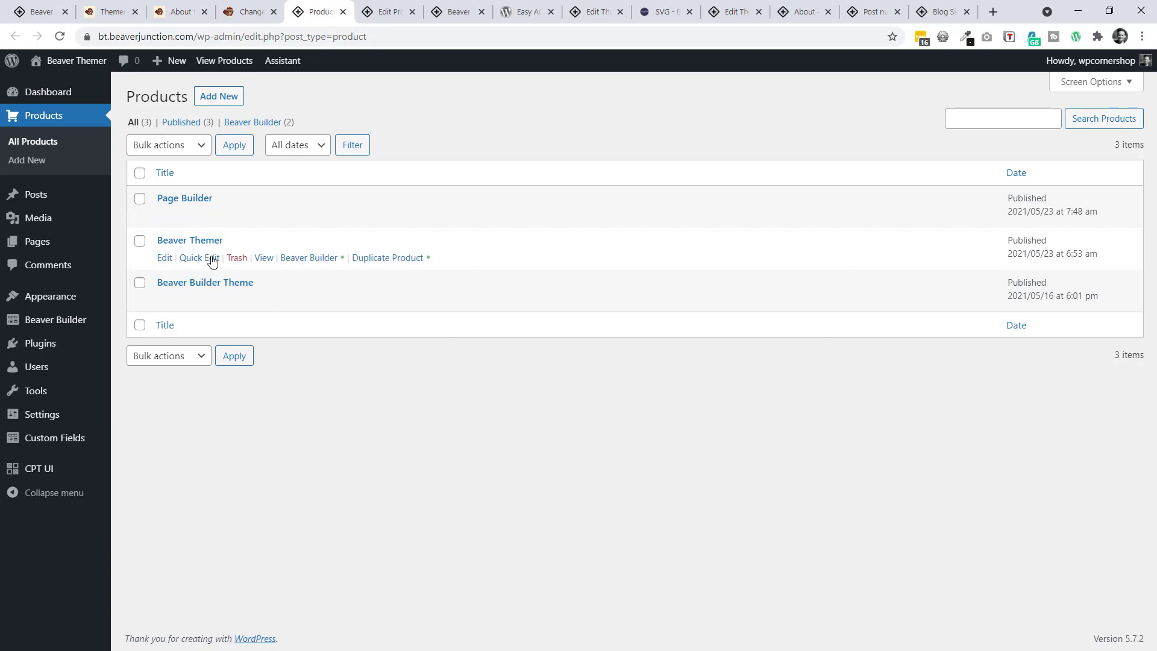
{"action": "left_click", "coordinate": [395, 13]}
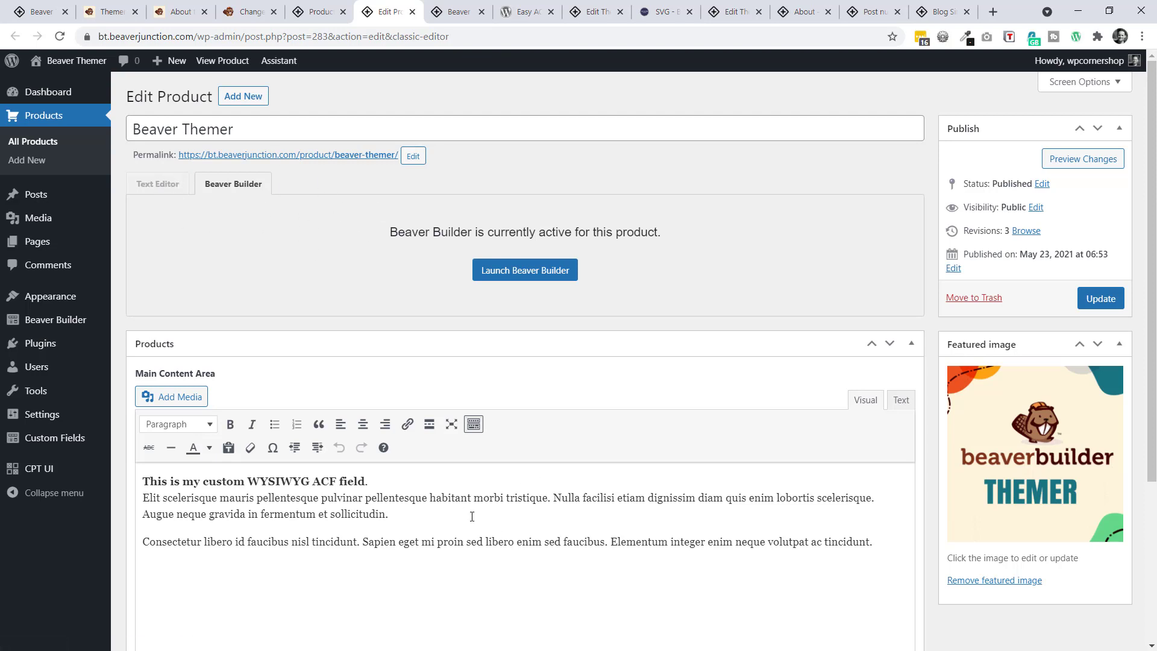
{"action": "scroll", "coordinate": [597, 396], "scroll_direction": "down", "scroll_amount": 3}
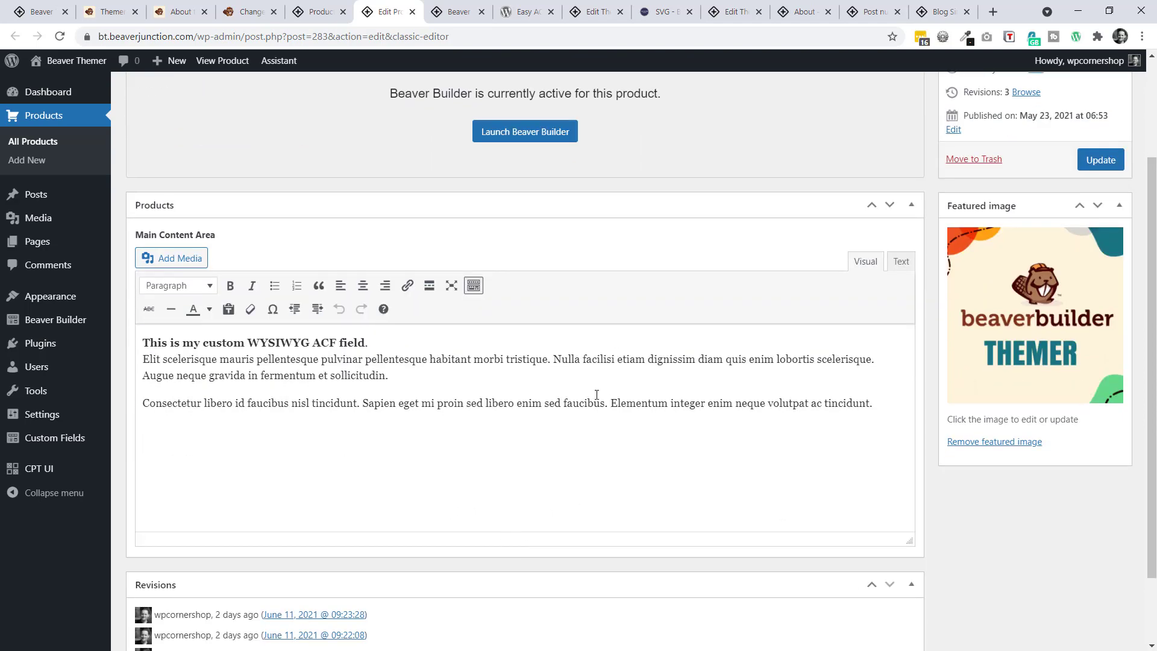
{"action": "scroll", "coordinate": [613, 421], "scroll_direction": "up", "scroll_amount": 3}
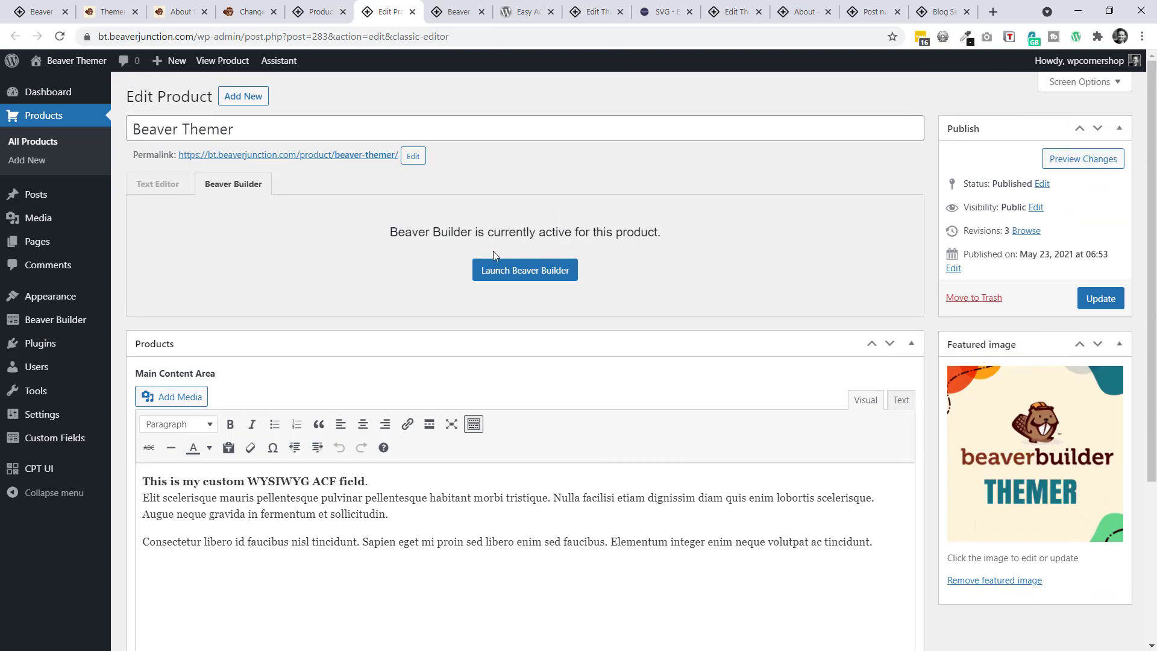
Open the Product Singular Themer layout in Beaver Builder from the Beaver Themer product page
{"action": "left_click", "coordinate": [458, 13]}
{"action": "mouse_move", "coordinate": [392, 60]}
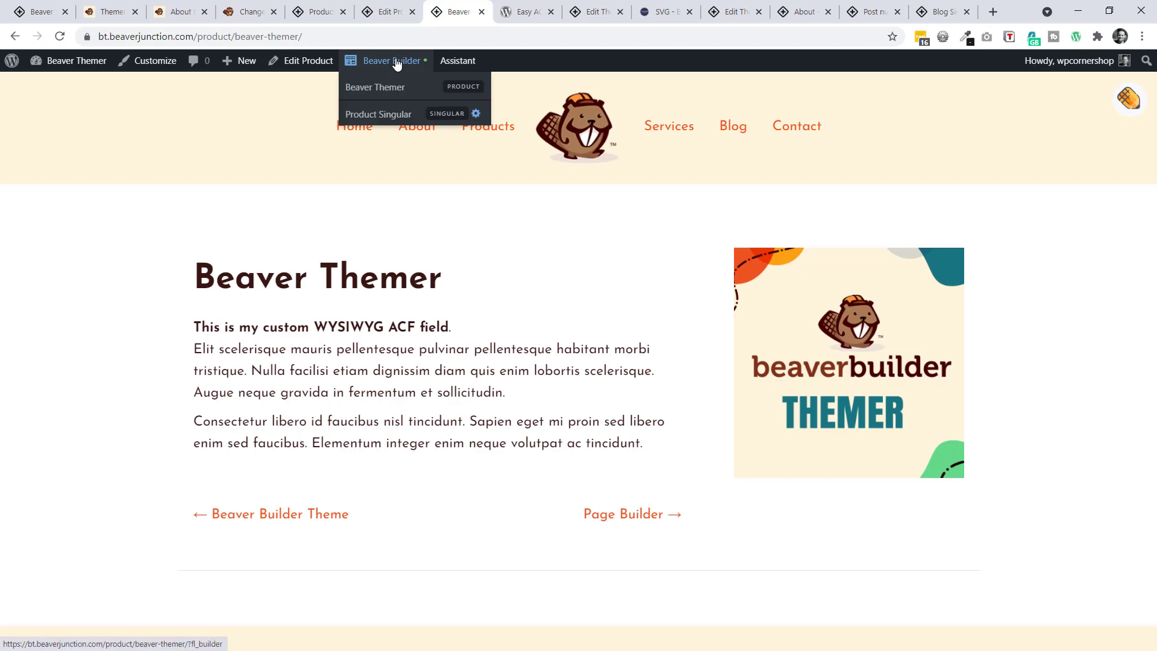
{"action": "left_click", "coordinate": [378, 119]}
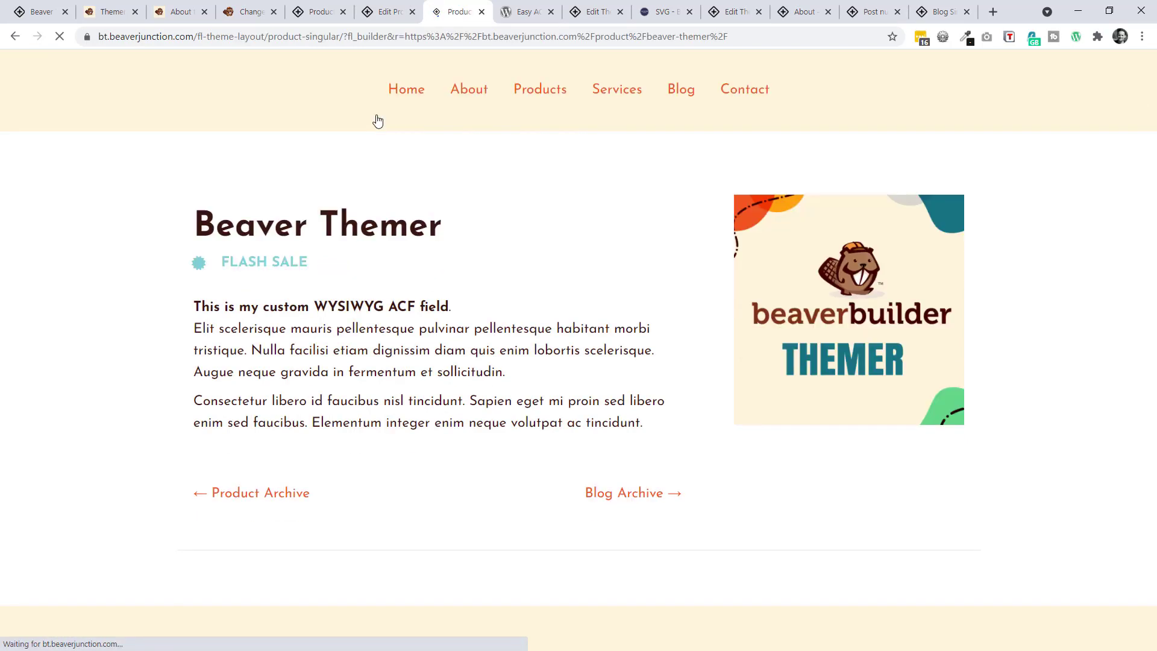
{"action": "scroll", "coordinate": [438, 379], "scroll_direction": "down", "scroll_amount": 1}
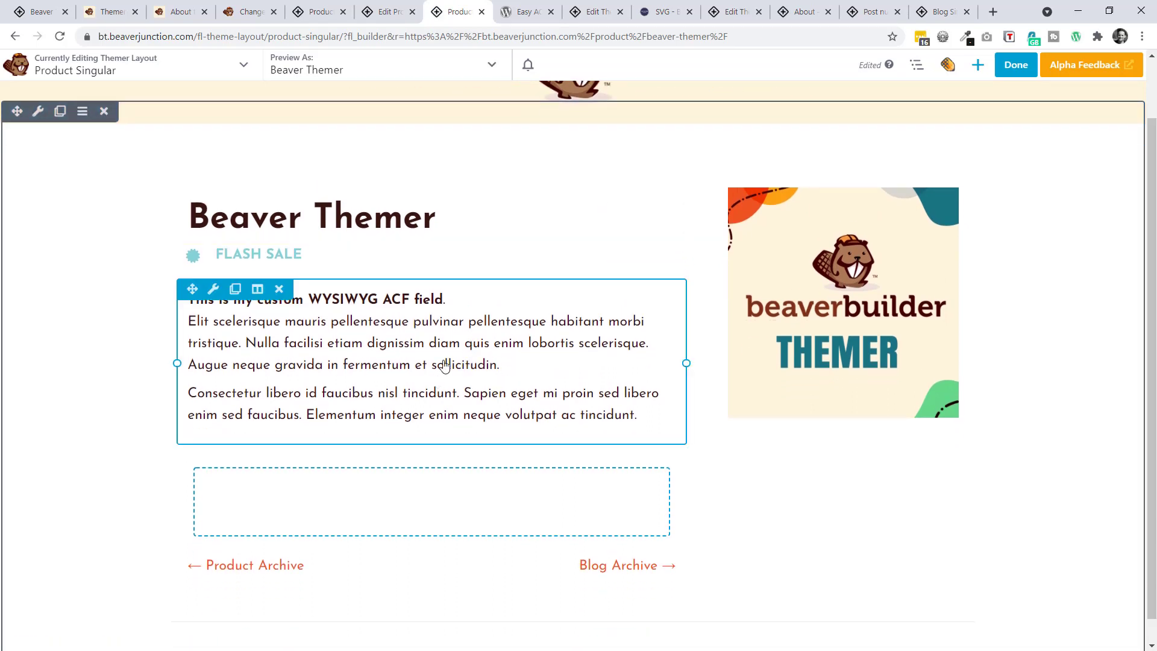
Remove the ACF Post Field connection from the text module below the Flash Sale line
{"action": "left_click", "coordinate": [493, 371]}
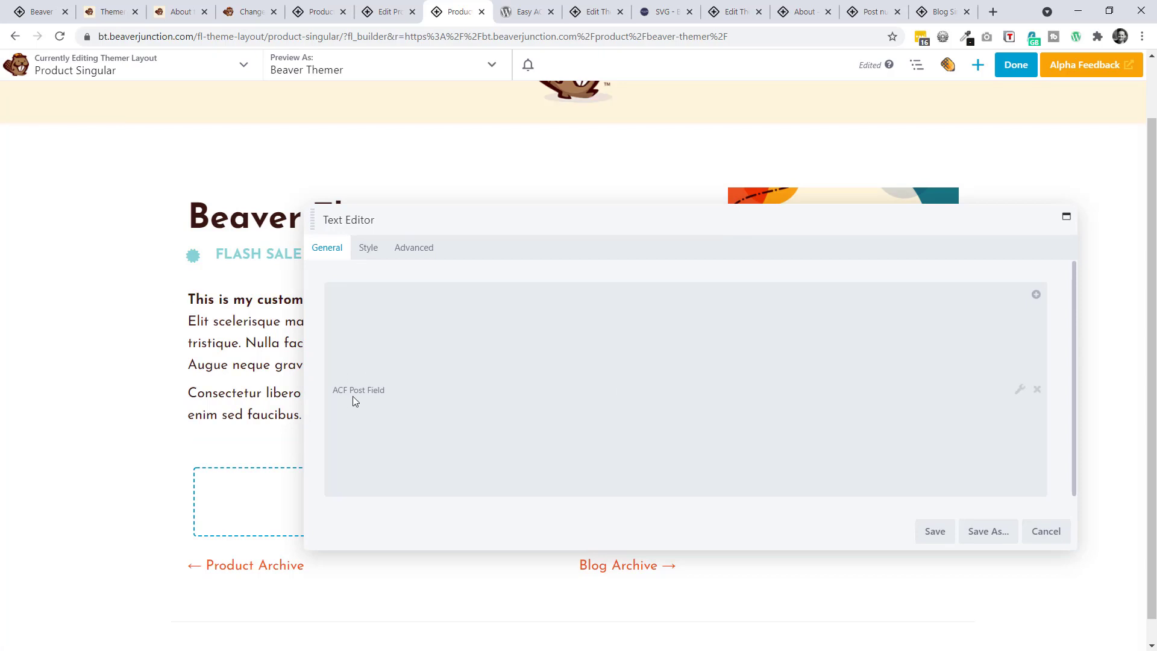
{"action": "left_click", "coordinate": [1038, 389]}
{"action": "mouse_move", "coordinate": [667, 211]}
{"action": "left_mouse_down"}
{"action": "mouse_move", "coordinate": [703, 217]}
{"action": "mouse_move", "coordinate": [658, 208]}
{"action": "left_mouse_up"}
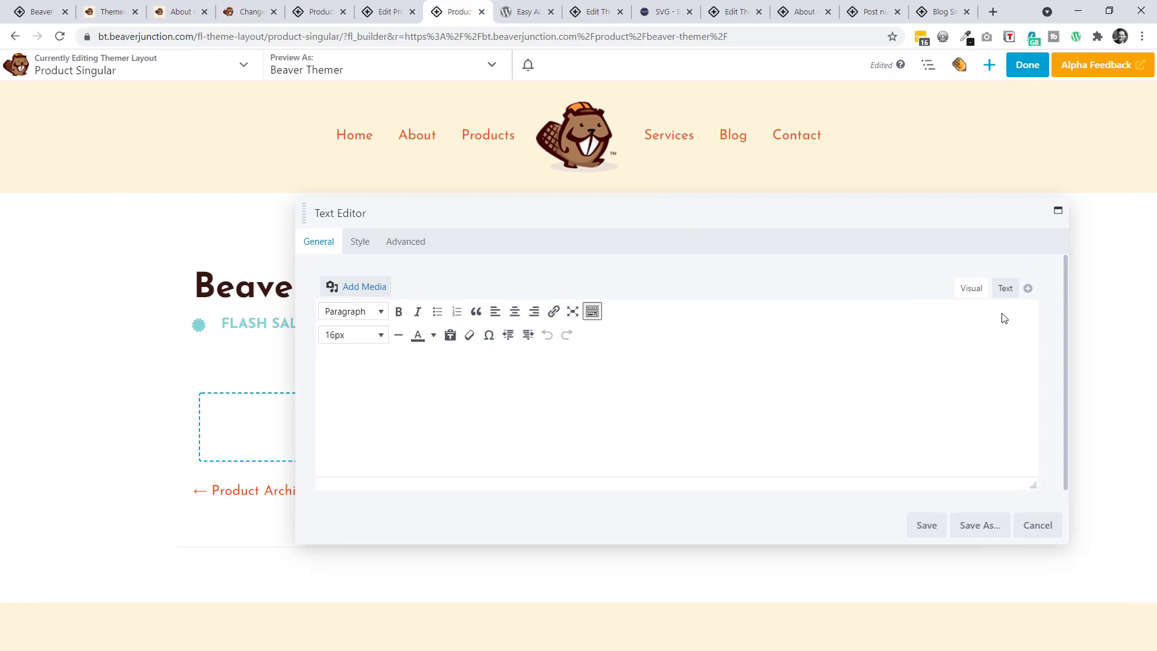
Connect the text module to the ACF Post Field using the detected Main Content Area [wysiwyg] field and save the module
{"action": "left_click", "coordinate": [1029, 288]}
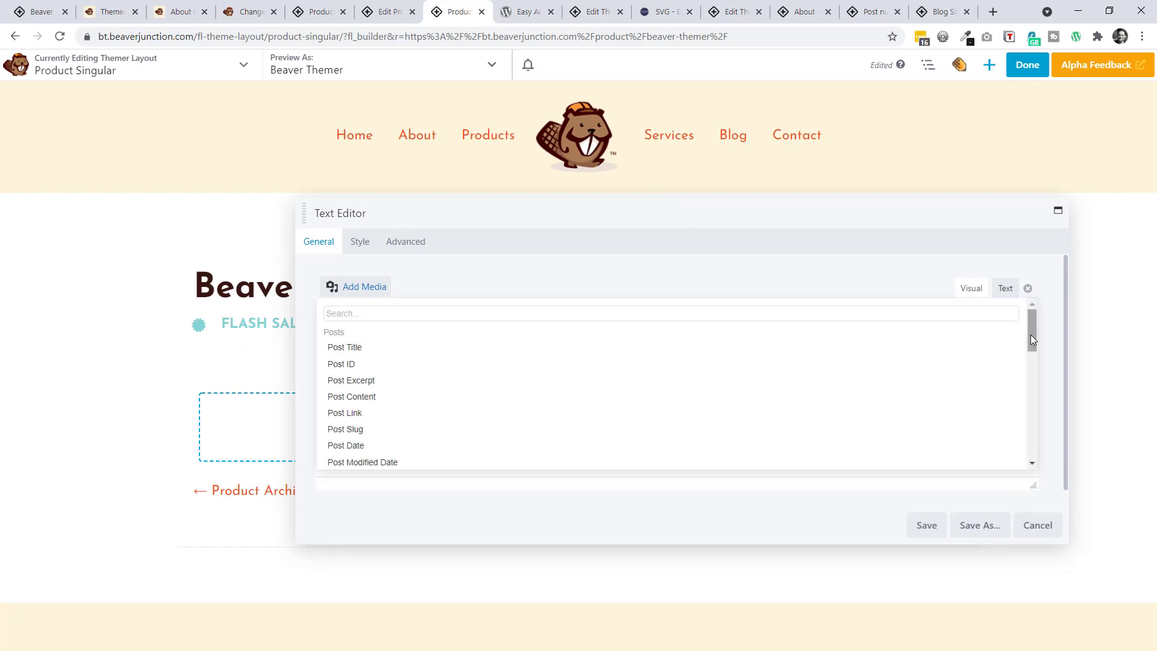
{"action": "left_click_drag", "start_coordinate": [1031, 335], "coordinate": [1028, 467]}
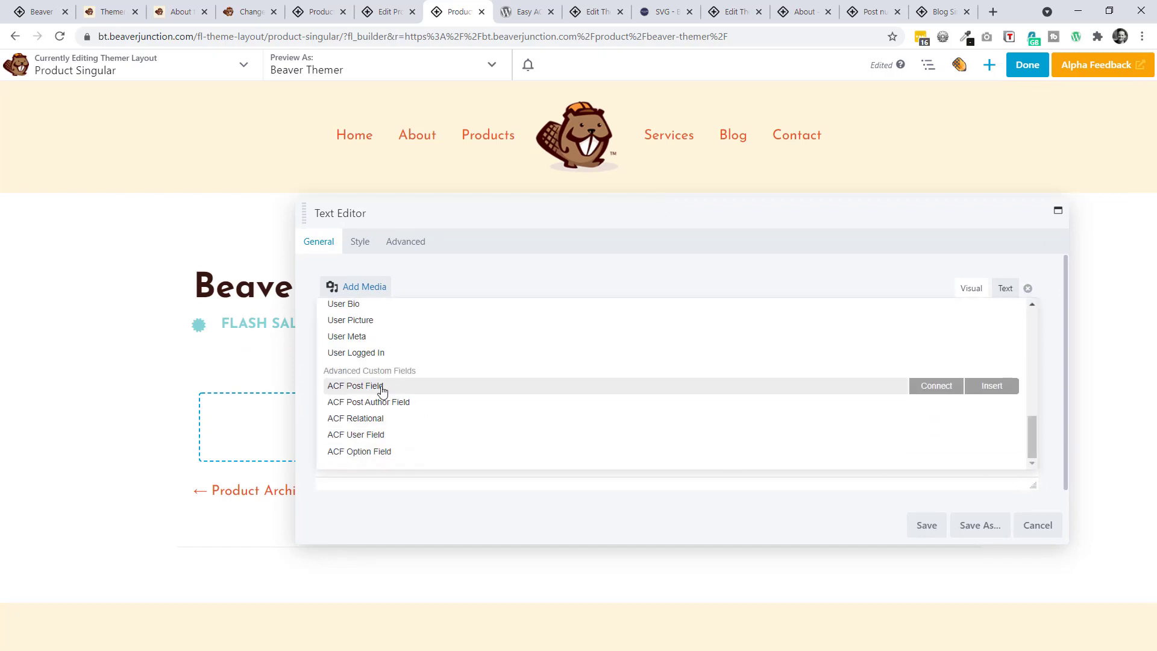
{"action": "left_click", "coordinate": [932, 389]}
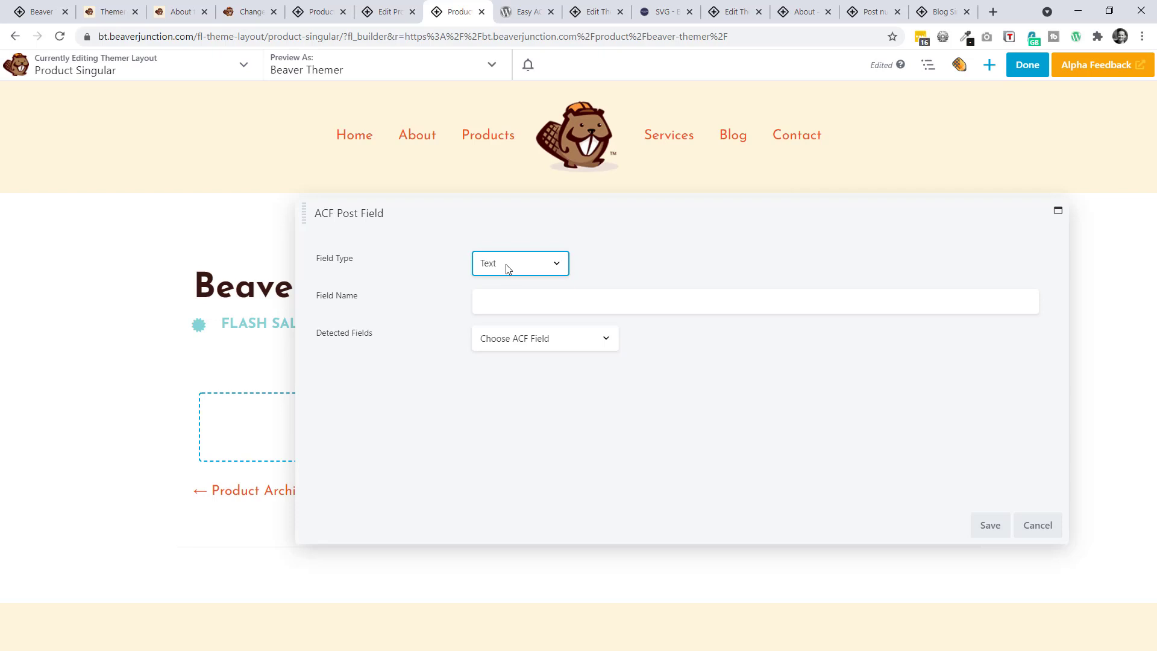
{"action": "left_click", "coordinate": [566, 339]}
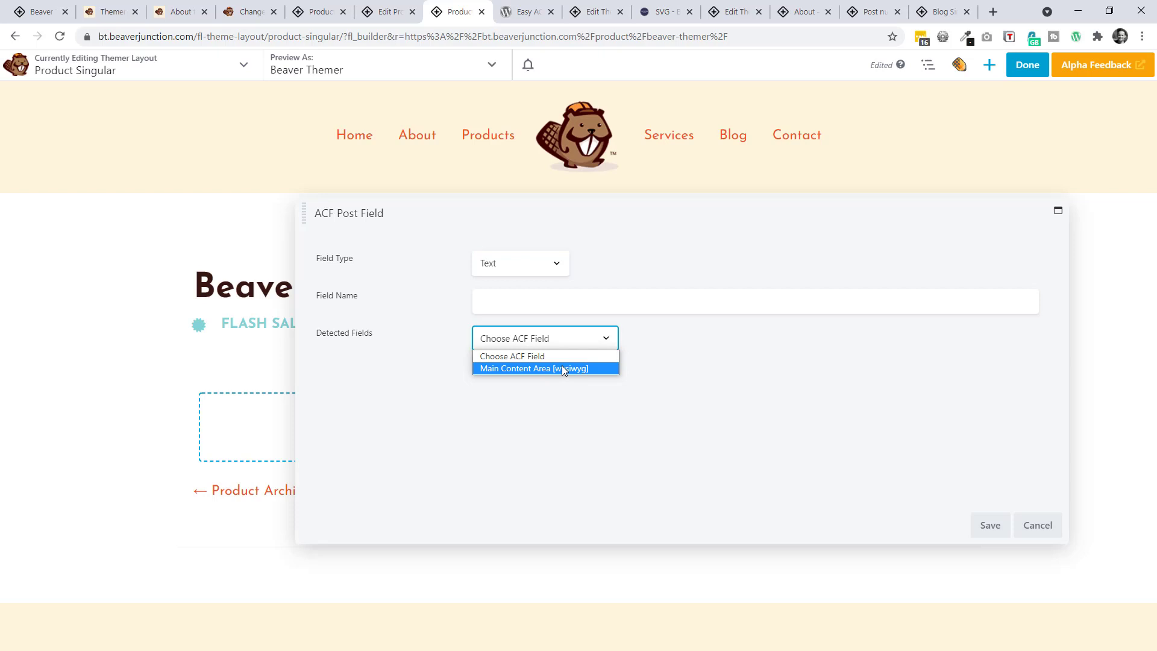
{"action": "left_click", "coordinate": [564, 369]}
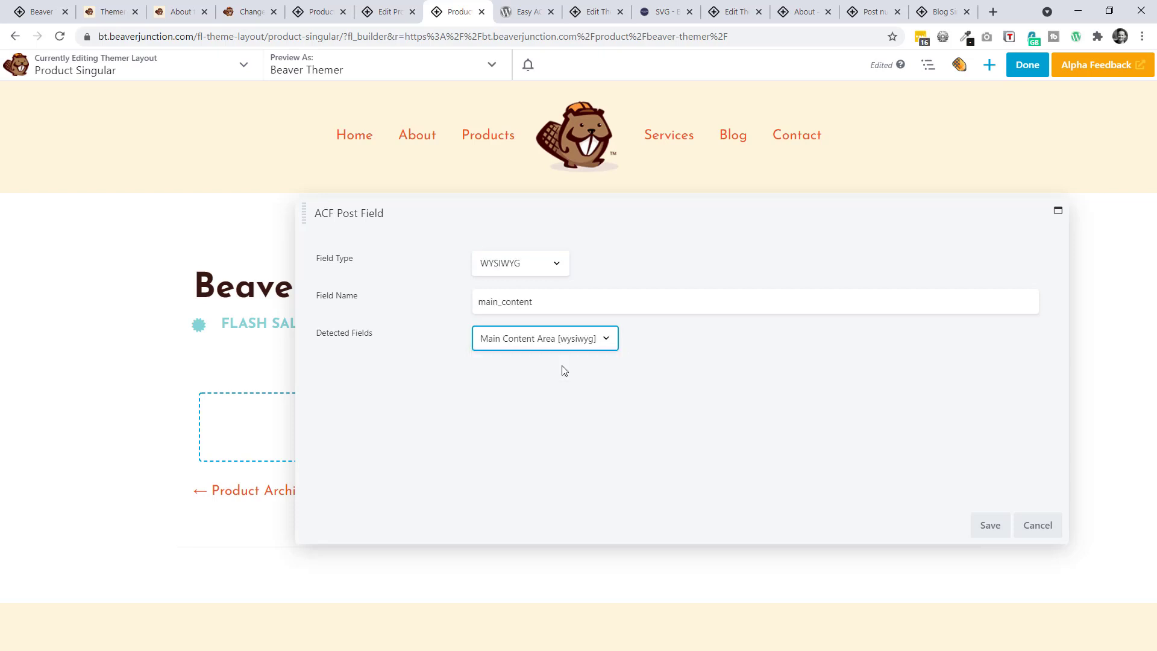
{"action": "left_click", "coordinate": [992, 527]}
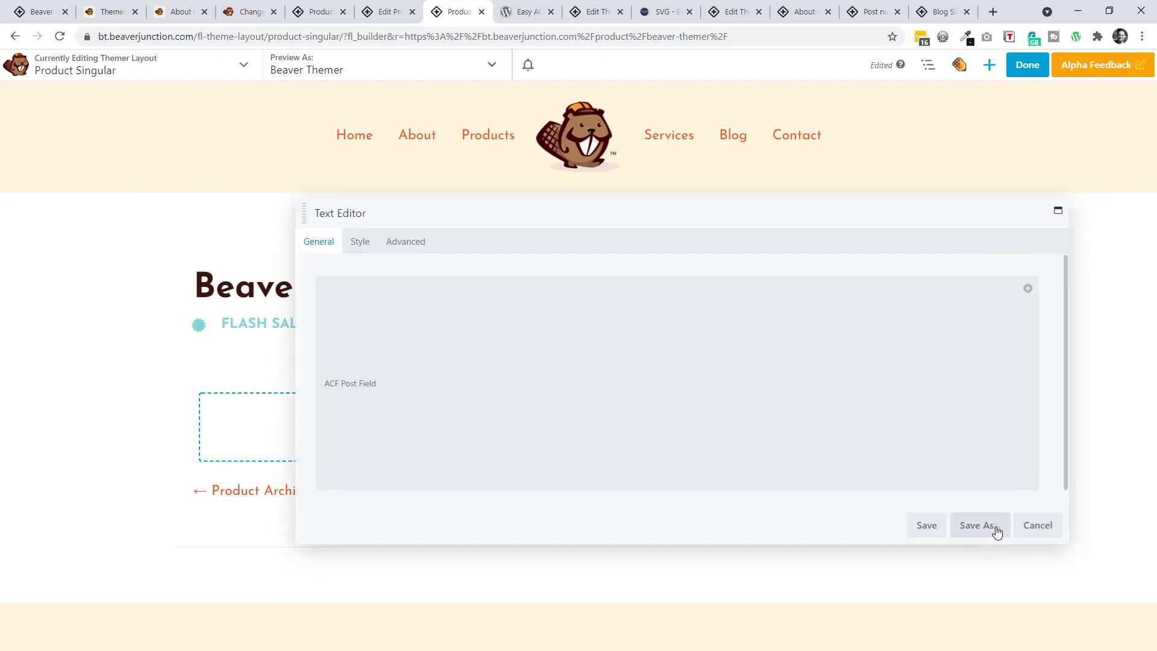
{"action": "left_click", "coordinate": [912, 527]}
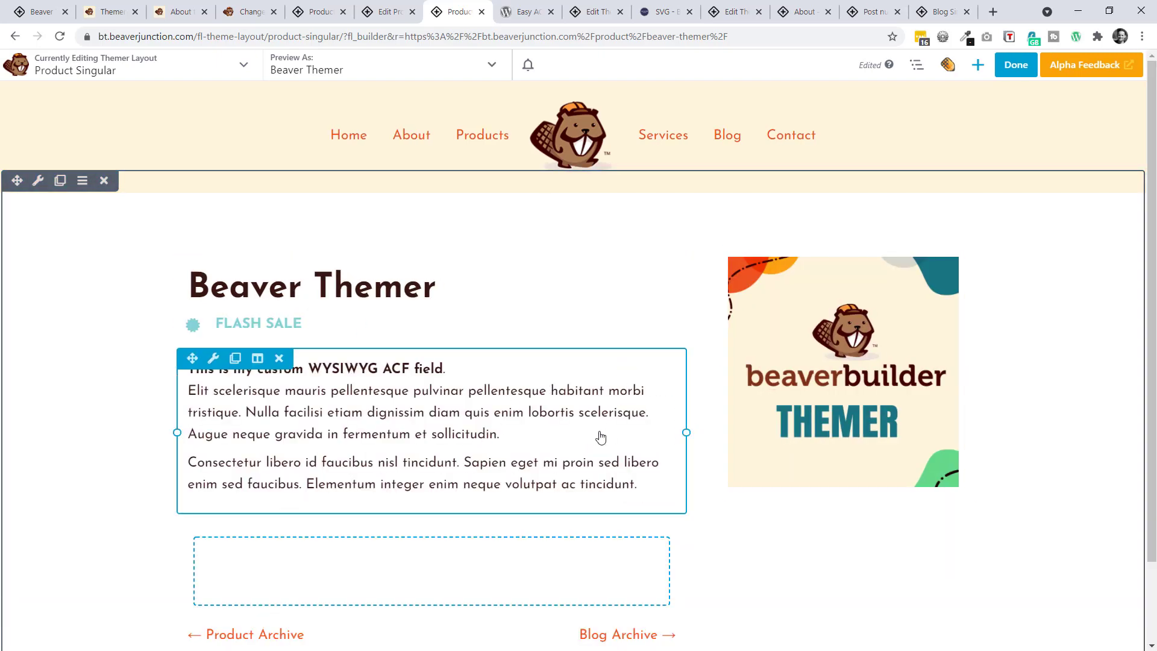
Review the Easy ACF Connect For Themer plugin page on WordPress.org, including its description and plugin details
{"action": "left_click", "coordinate": [524, 11]}
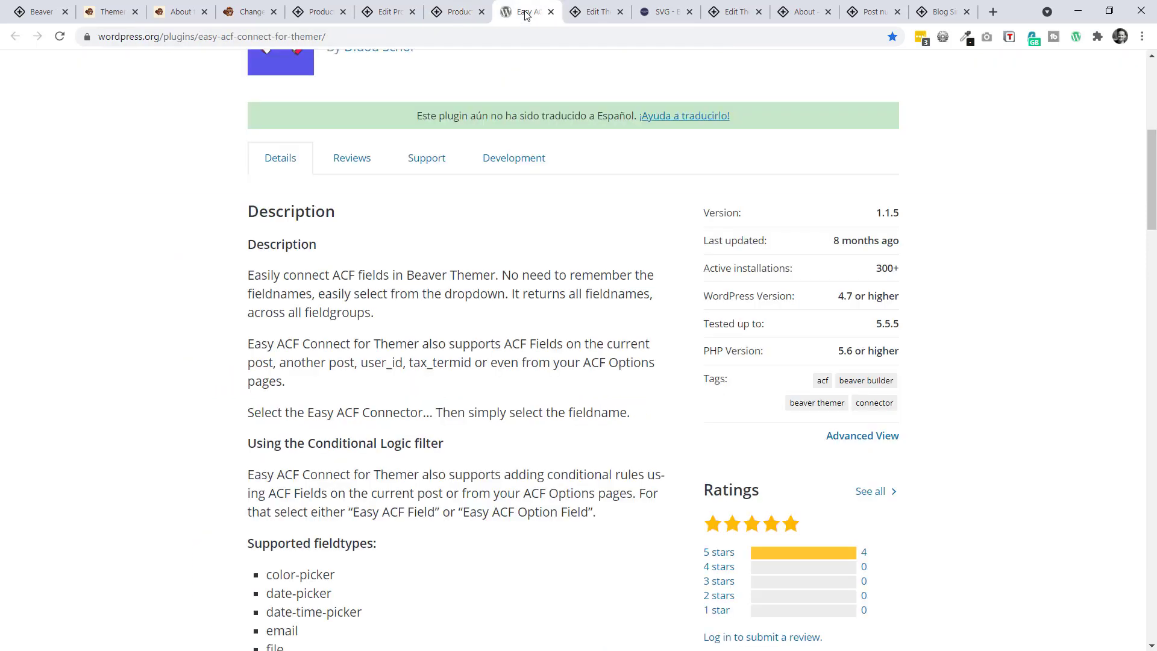
{"action": "scroll", "coordinate": [691, 223], "scroll_direction": "up", "scroll_amount": 7}
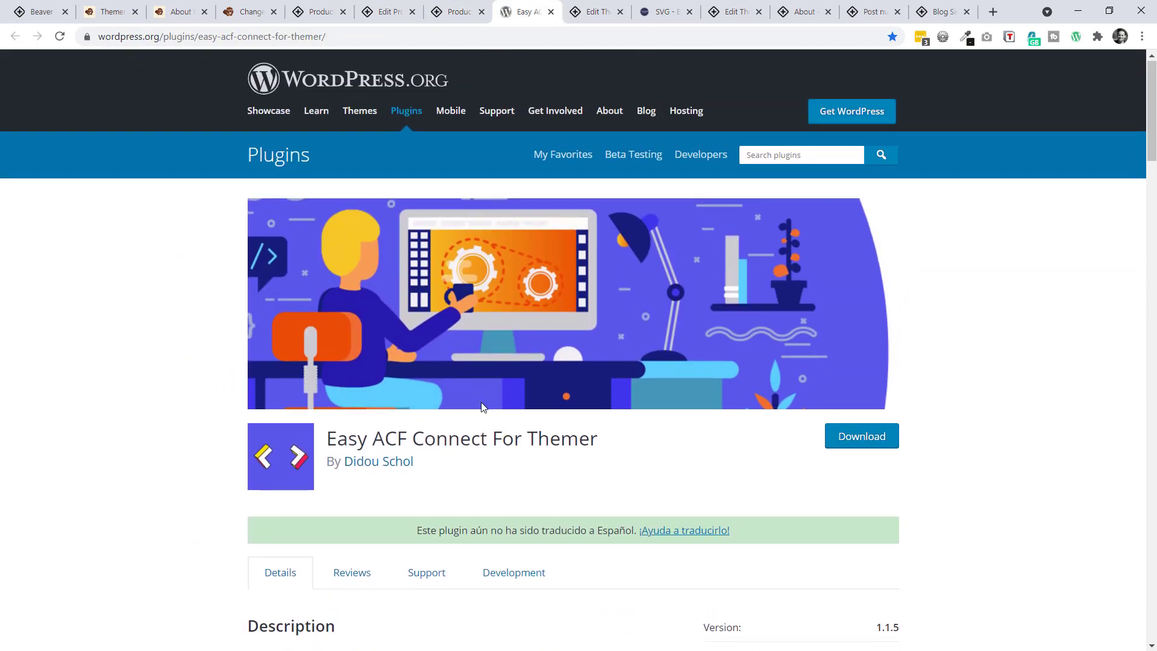
{"action": "scroll", "coordinate": [468, 389], "scroll_direction": "down", "scroll_amount": 1}
{"action": "scroll", "coordinate": [496, 390], "scroll_direction": "up", "scroll_amount": 1}
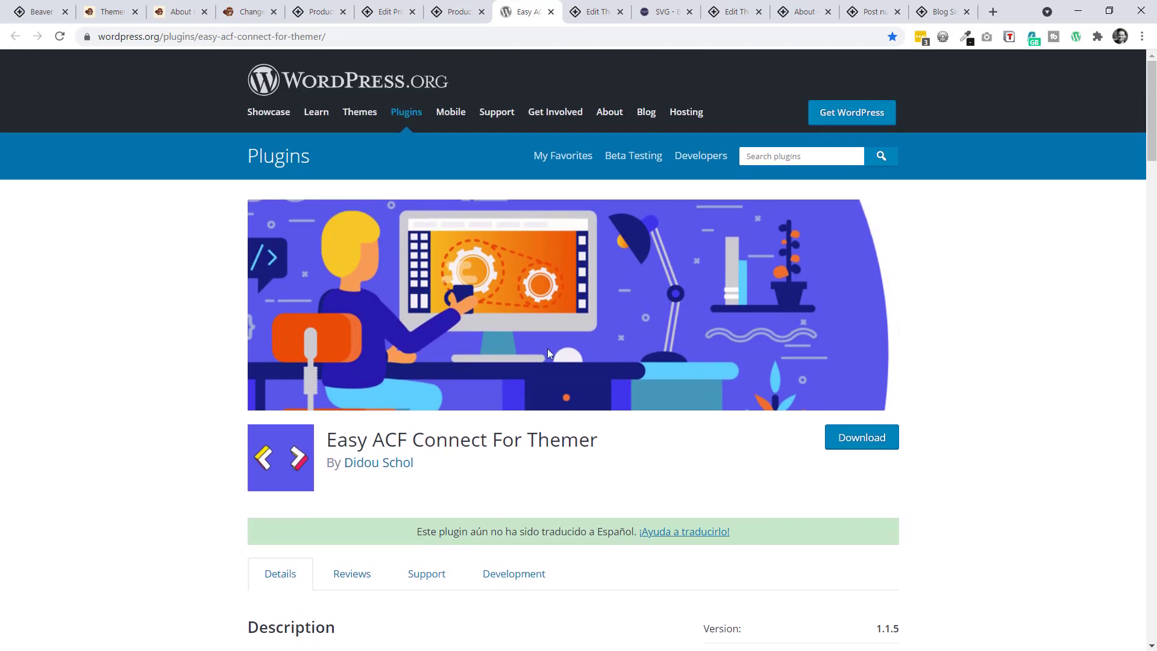
{"action": "scroll", "coordinate": [478, 382], "scroll_direction": "down", "scroll_amount": 1}
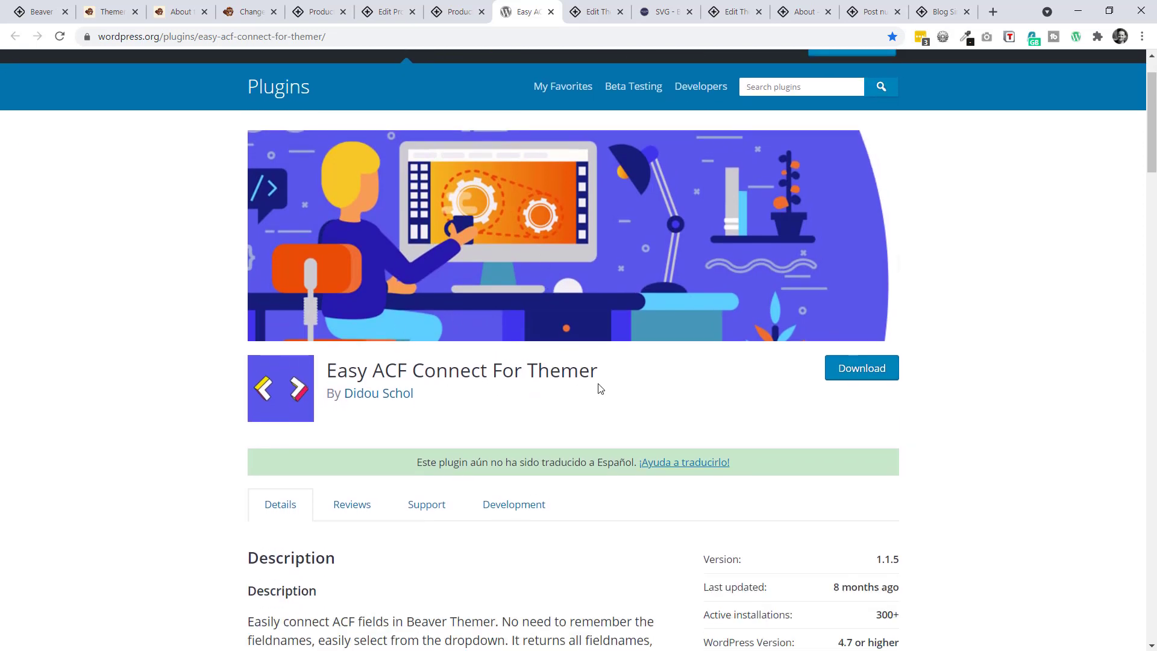
{"action": "scroll", "coordinate": [600, 388], "scroll_direction": "down", "scroll_amount": 2}
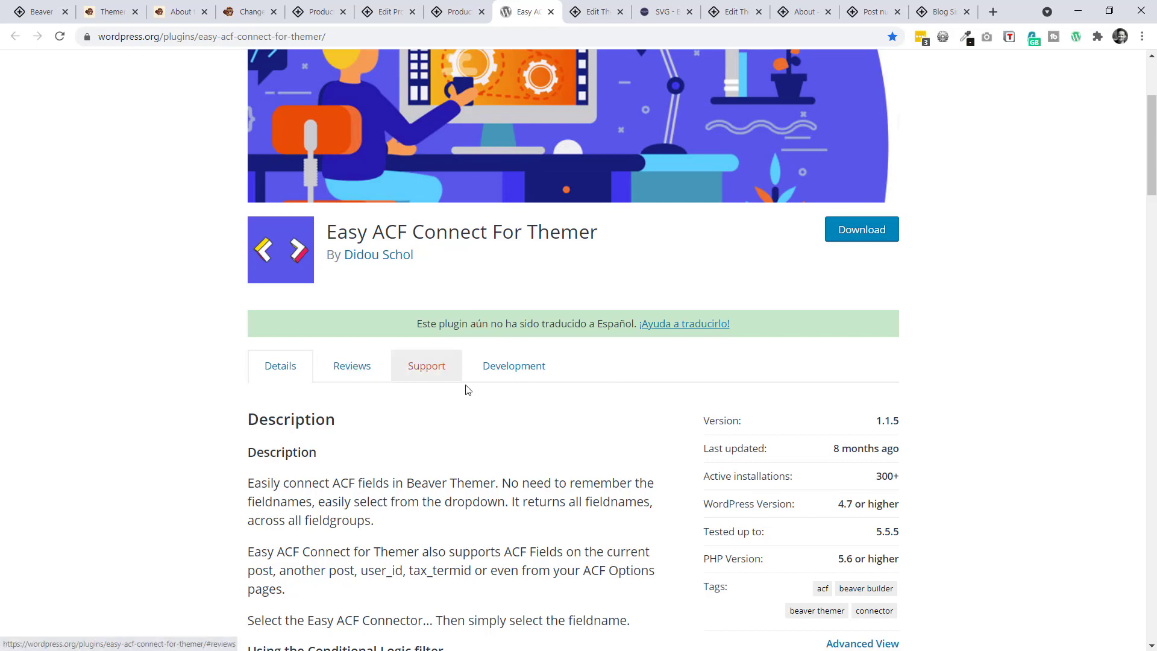
{"action": "scroll", "coordinate": [555, 408], "scroll_direction": "down", "scroll_amount": 1}
{"action": "scroll", "coordinate": [500, 413], "scroll_direction": "up", "scroll_amount": 4}
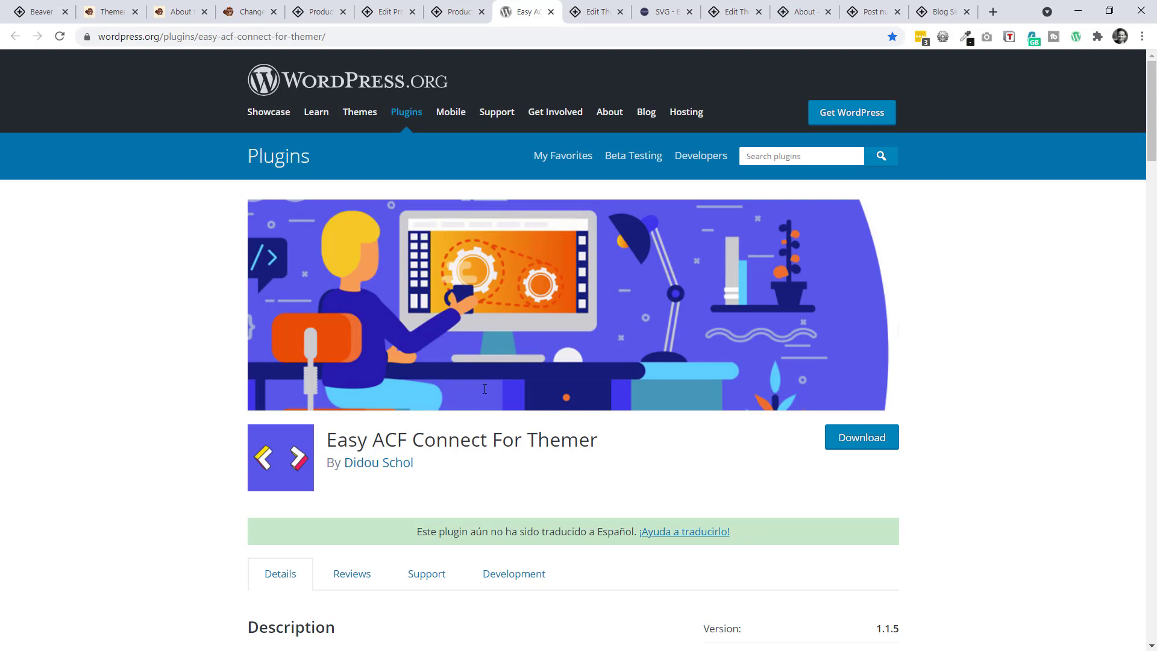
{"action": "scroll", "coordinate": [528, 409], "scroll_direction": "down", "scroll_amount": 2}
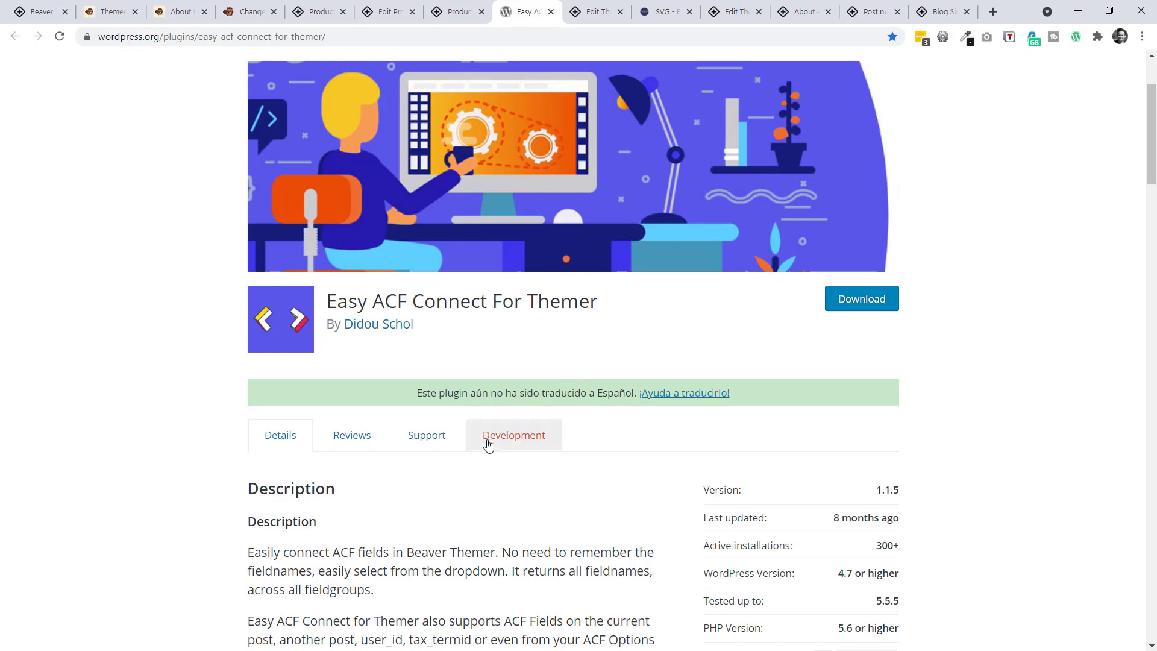
{"action": "scroll", "coordinate": [529, 523], "scroll_direction": "down", "scroll_amount": 2}
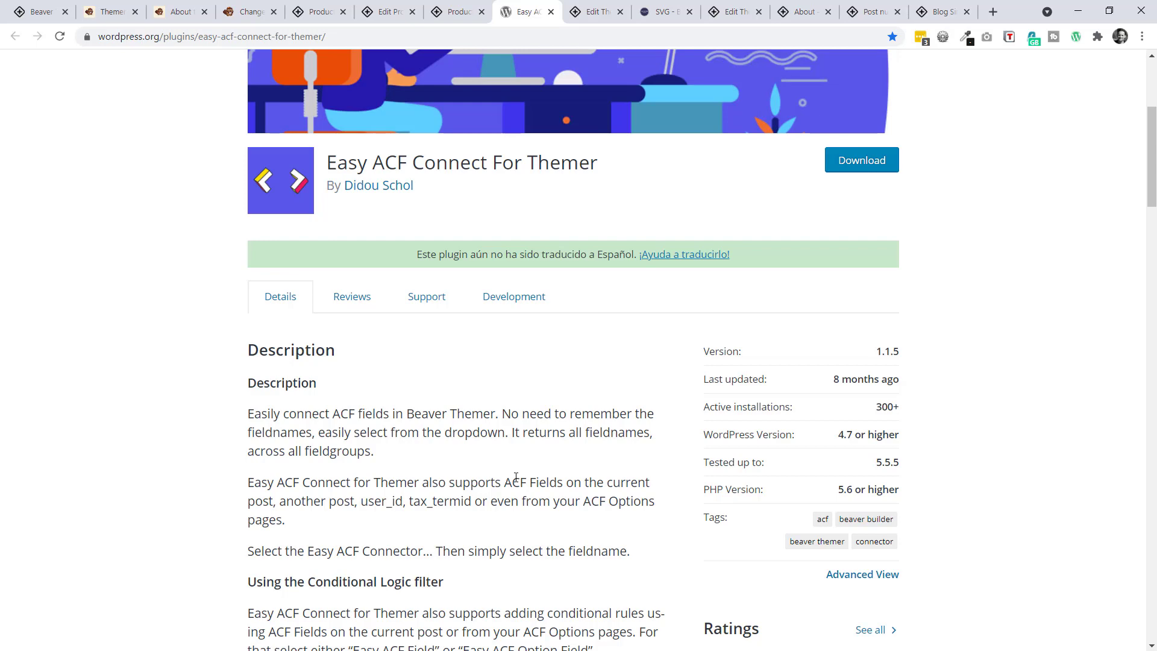
{"action": "scroll", "coordinate": [527, 491], "scroll_direction": "up", "scroll_amount": 4}
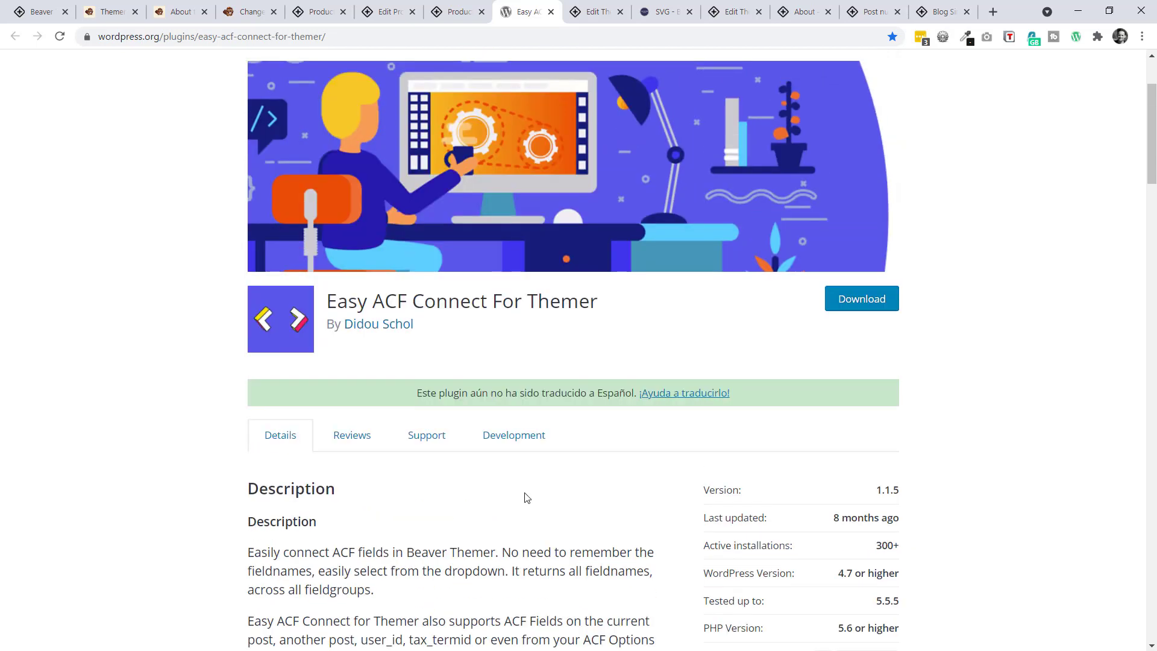
Inspect the Post Content module's settings in the Product Singular layout without changing anything
{"action": "left_click", "coordinate": [455, 12]}
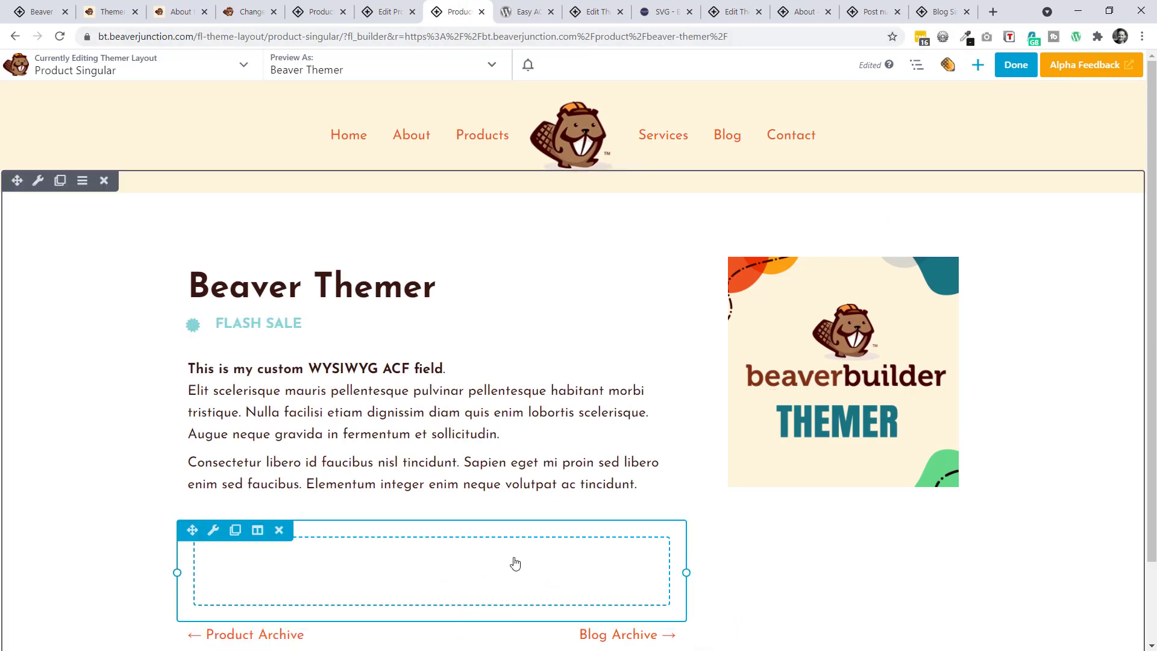
{"action": "left_click", "coordinate": [463, 560]}
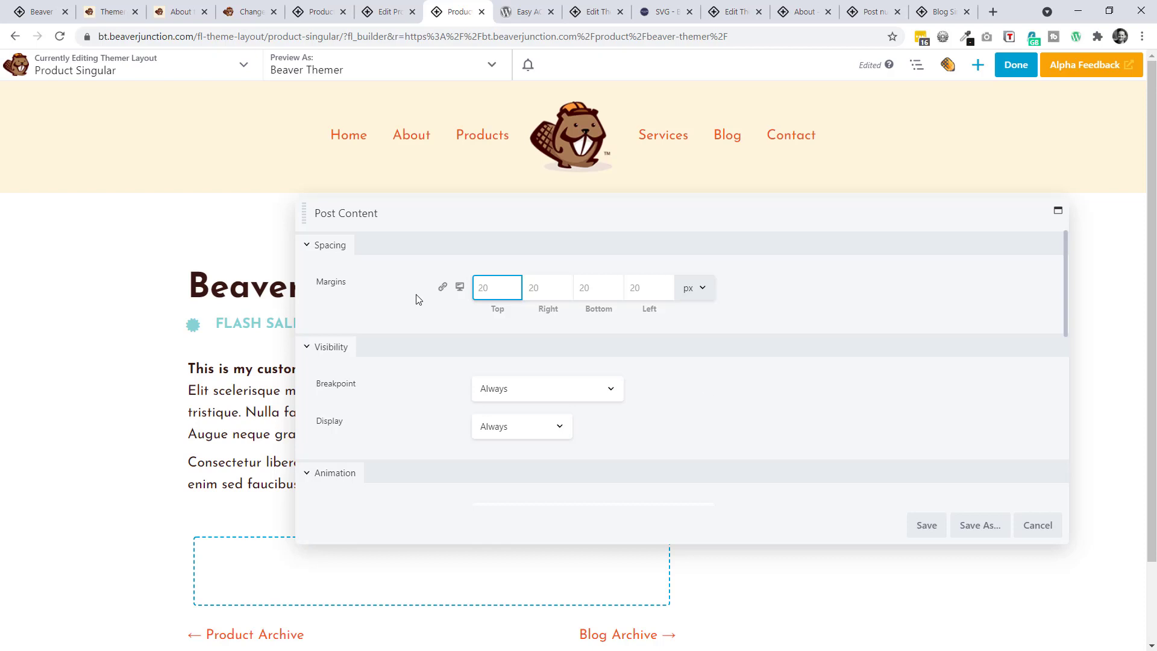
{"action": "left_click", "coordinate": [1038, 525]}
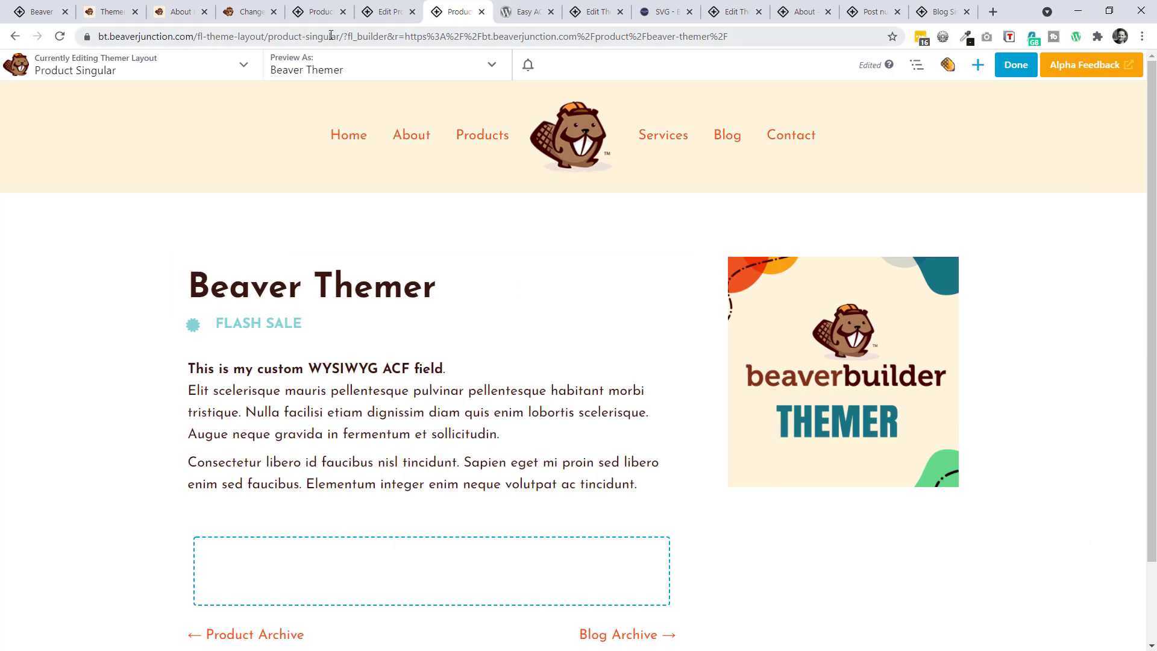
Review which modules the Themer Modules group offers for the Product Singular layout
{"action": "left_click", "coordinate": [978, 65]}
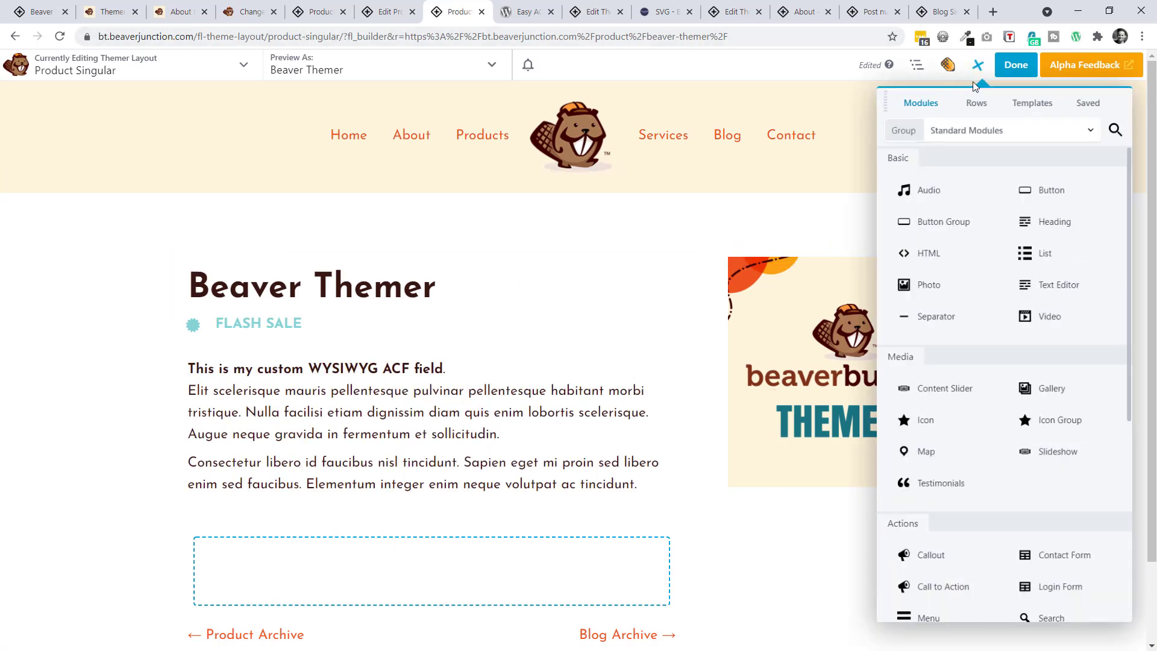
{"action": "left_click", "coordinate": [1033, 135]}
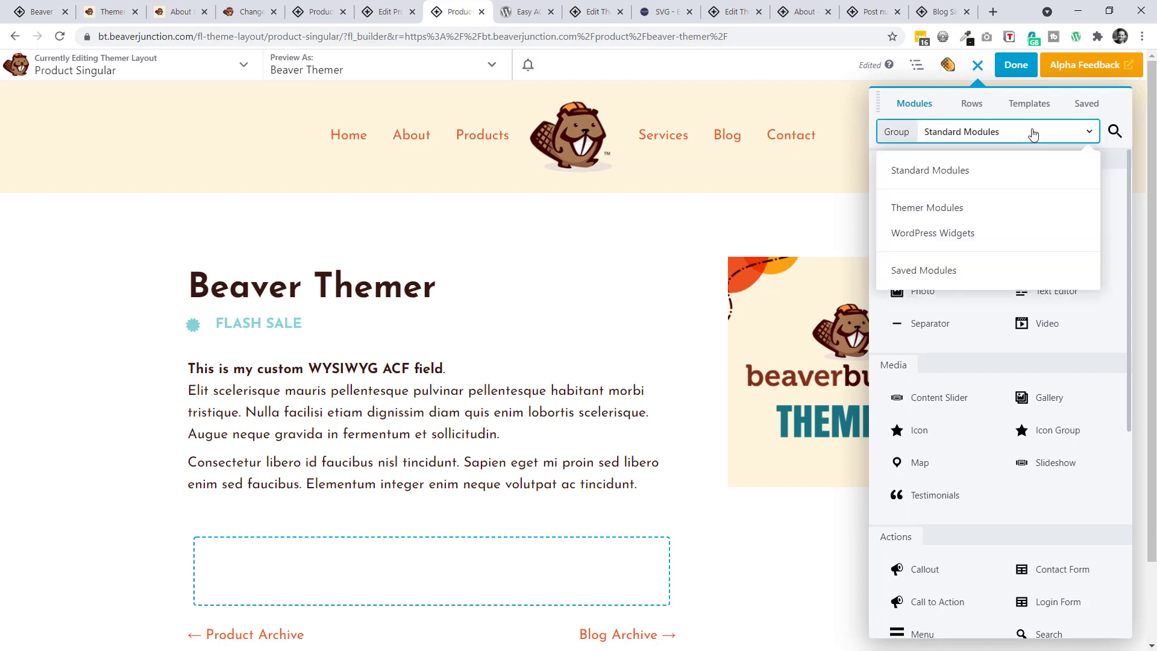
{"action": "left_click", "coordinate": [938, 209]}
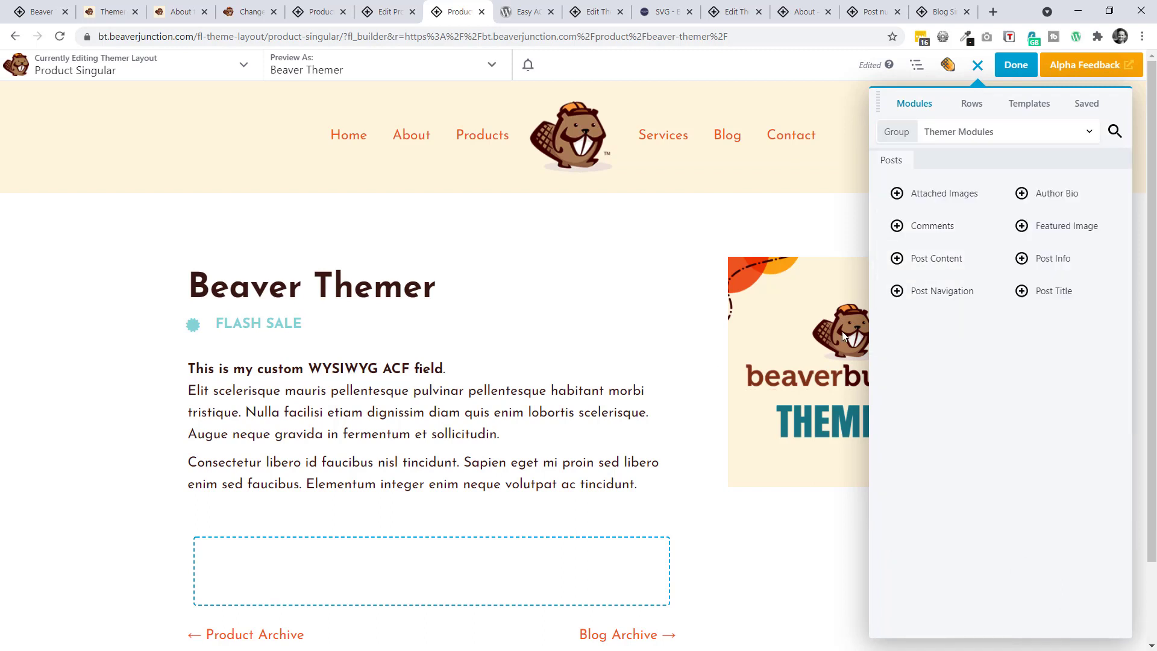
{"action": "scroll", "coordinate": [542, 422], "scroll_direction": "down", "scroll_amount": 1}
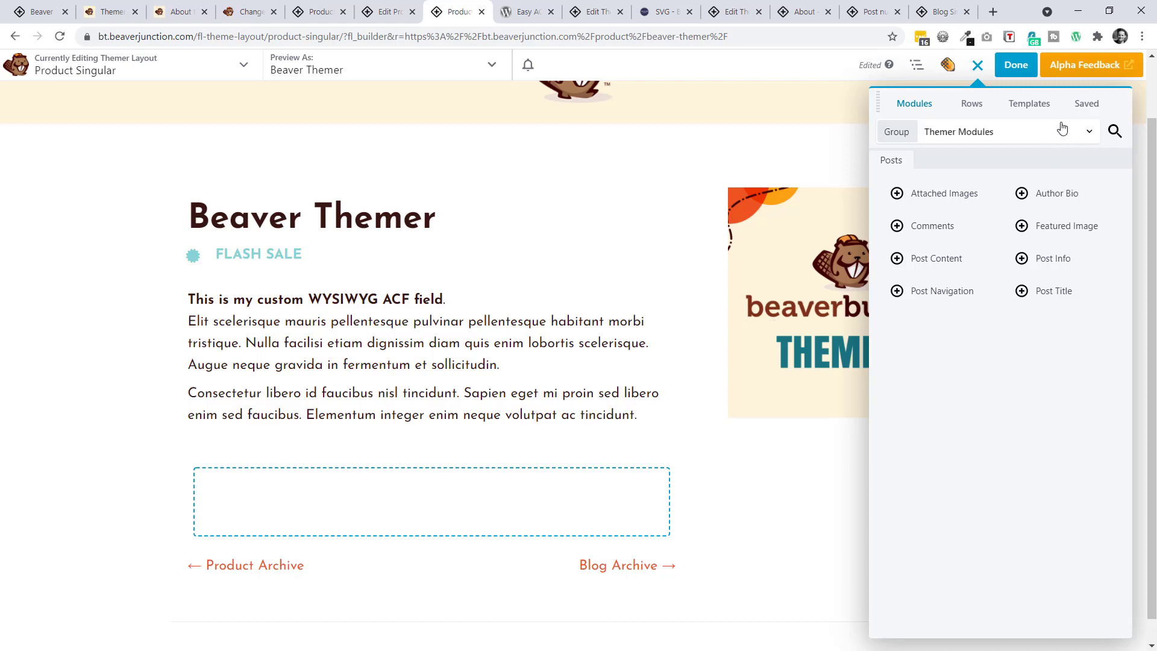
{"action": "left_click", "coordinate": [978, 66]}
Publish the Product Singular layout and open the Beaver Themer product itself in Beaver Builder
{"action": "left_click", "coordinate": [1017, 67]}
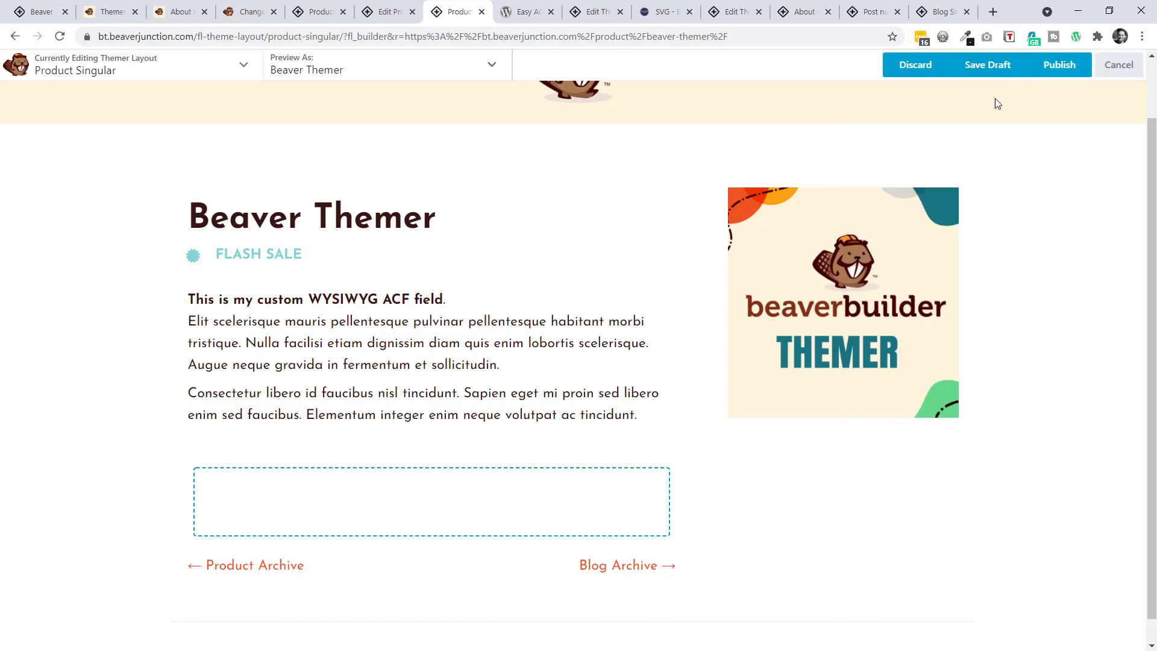
{"action": "left_click", "coordinate": [1054, 66]}
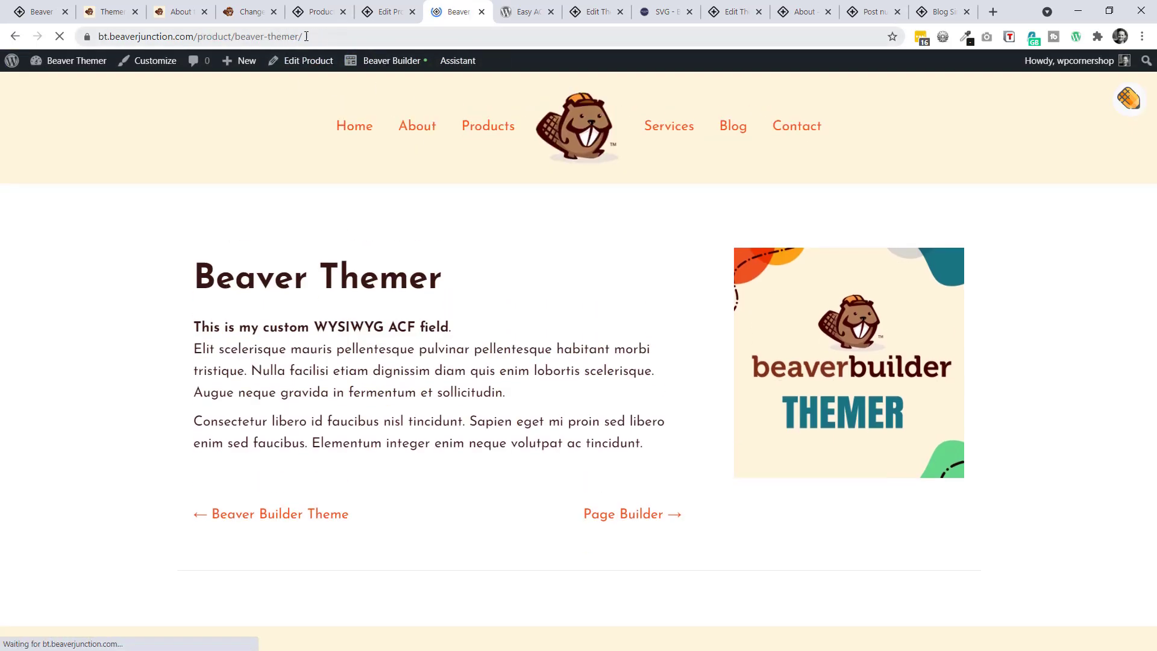
{"action": "mouse_move", "coordinate": [392, 63]}
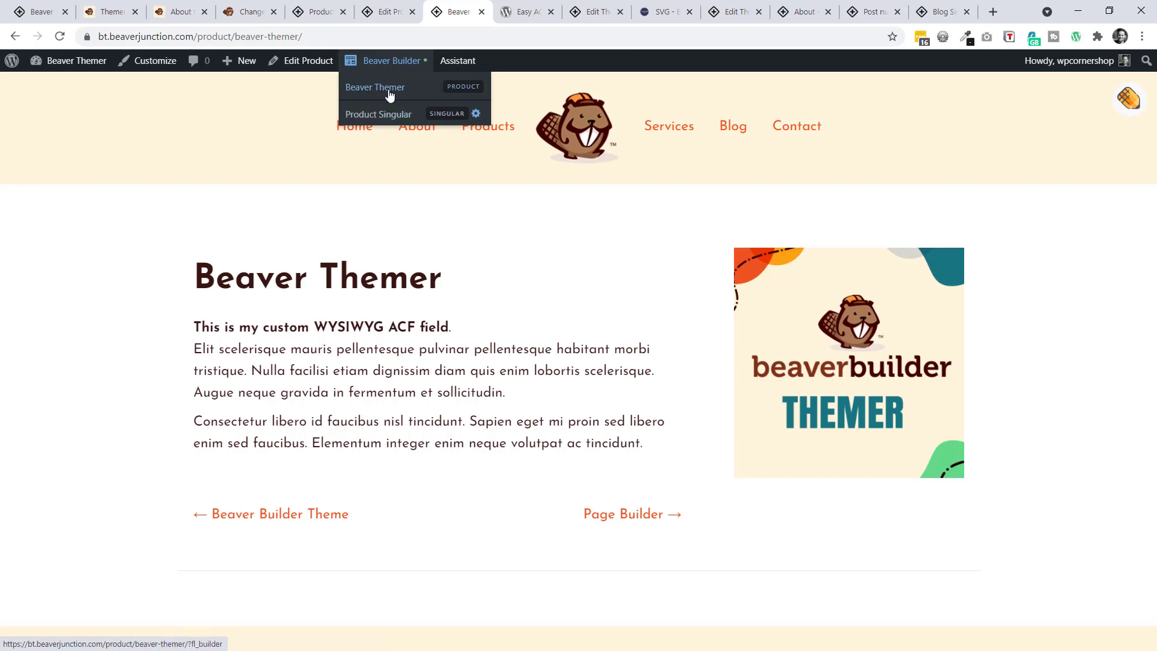
{"action": "left_click", "coordinate": [387, 93]}
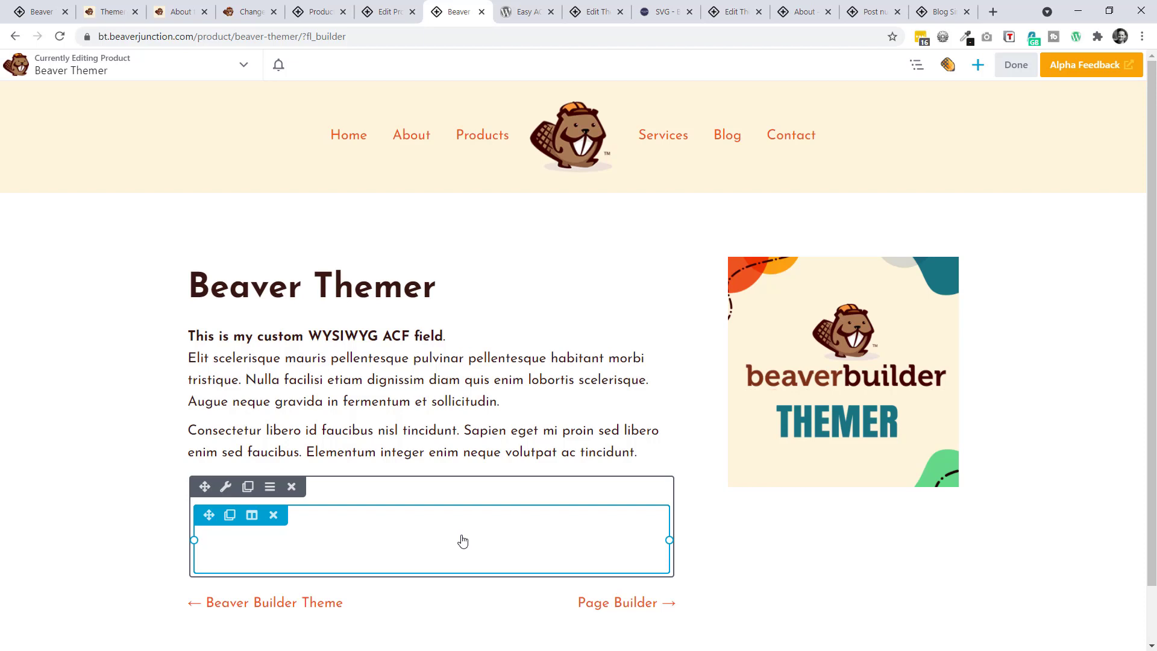
Set Sticky to Yes in the Header Themer layout's settings and review the available Sticky Breakpoint options
{"action": "key", "text": "ctrl+1"}
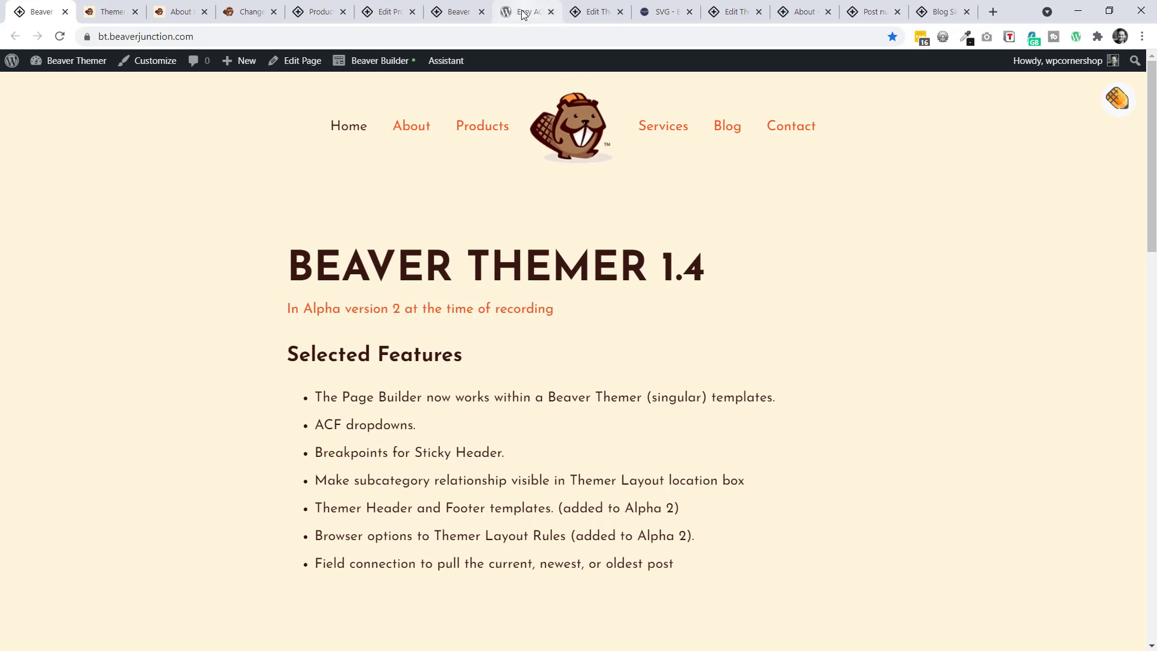
{"action": "left_click", "coordinate": [603, 13]}
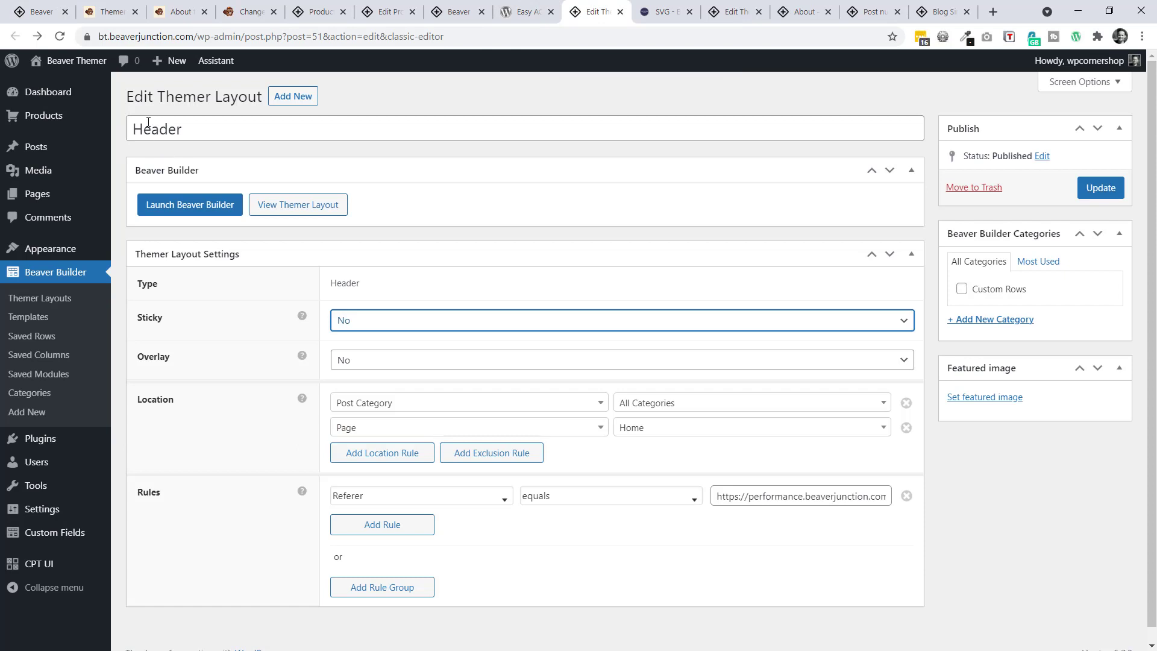
{"action": "left_click", "coordinate": [426, 319]}
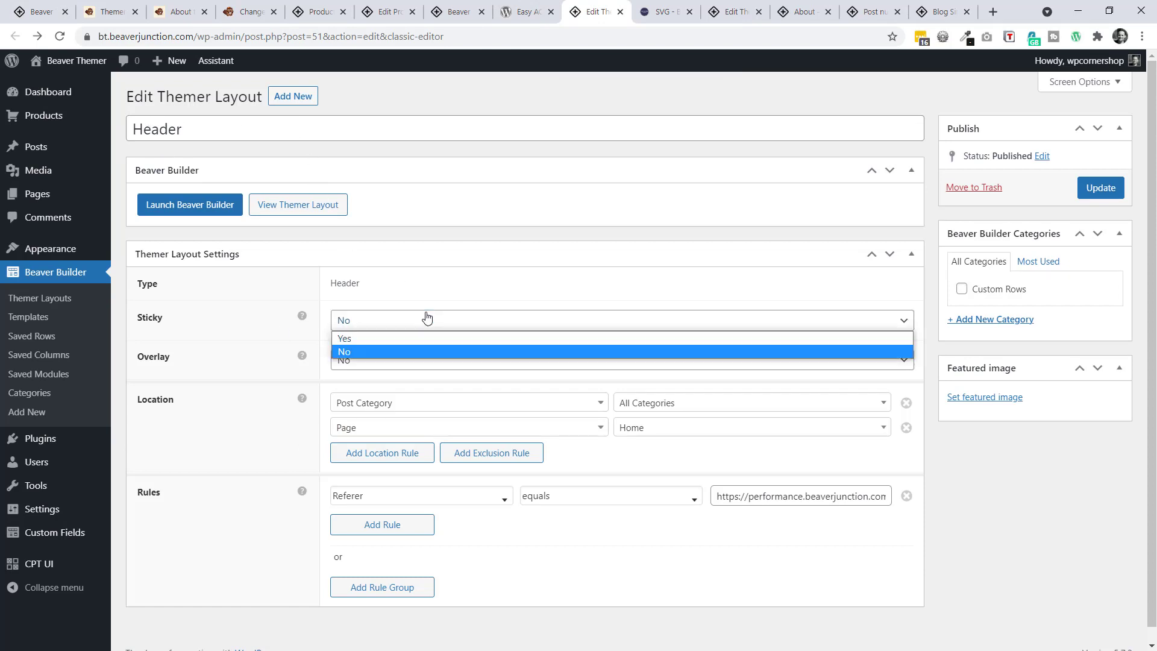
{"action": "left_click", "coordinate": [364, 339]}
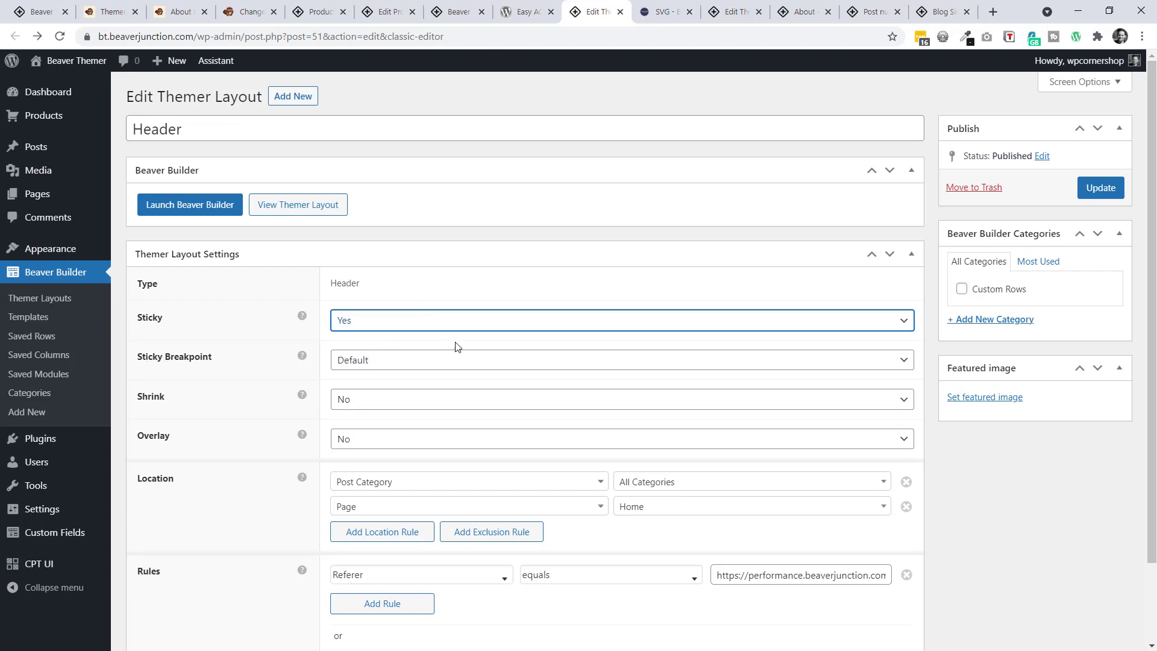
{"action": "left_click", "coordinate": [454, 361]}
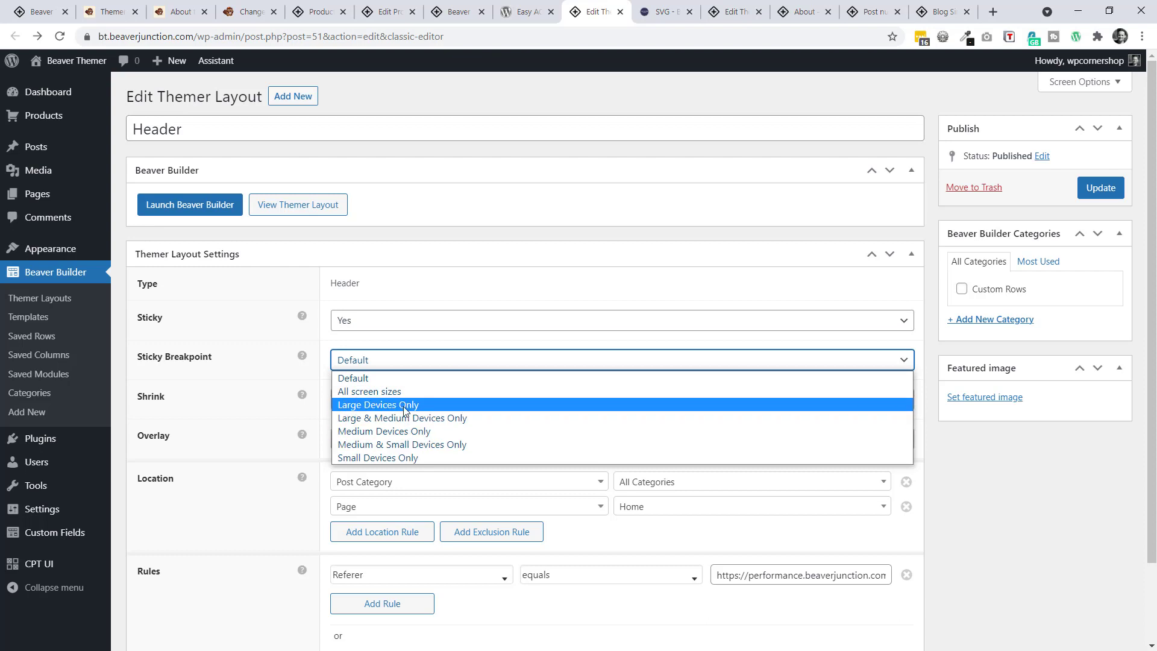
{"action": "left_click", "coordinate": [258, 411]}
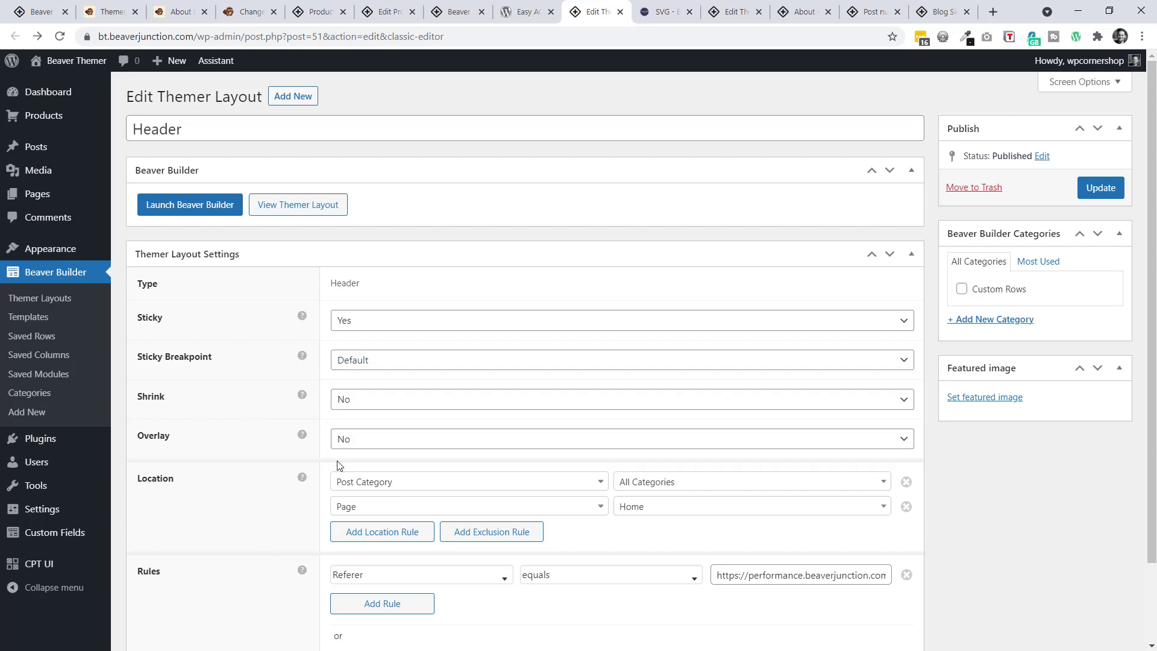
Check the Beaver Themer 1.4 feature list on the home page and return to the Header layout's settings
{"action": "left_click", "coordinate": [40, 12]}
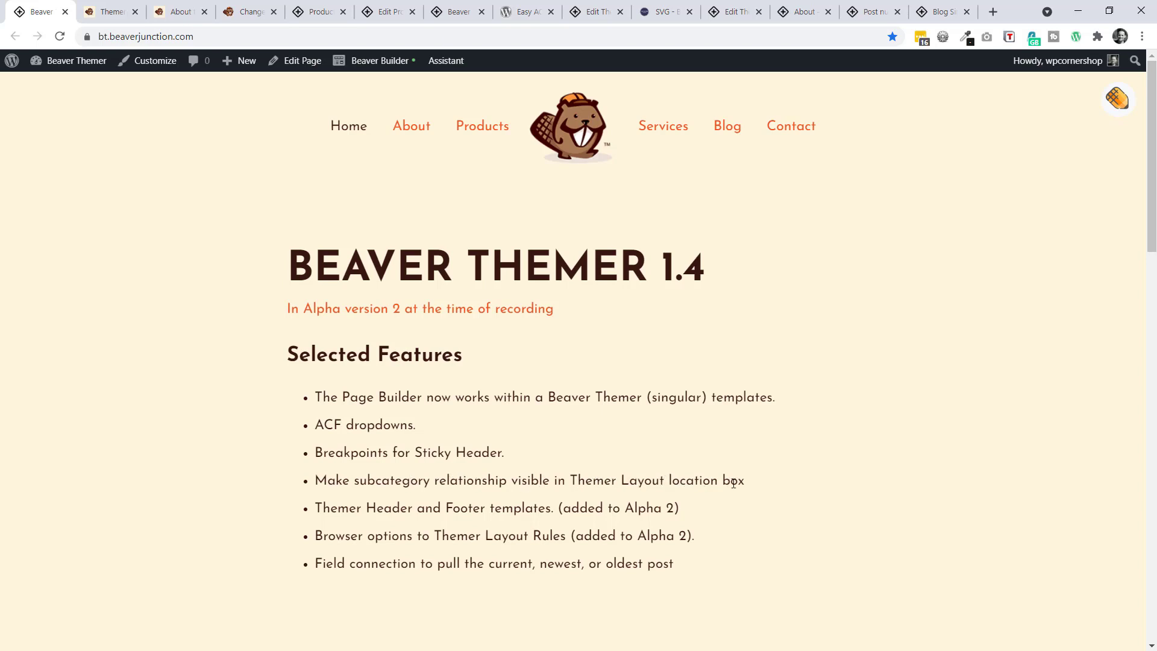
{"action": "left_click", "coordinate": [581, 12]}
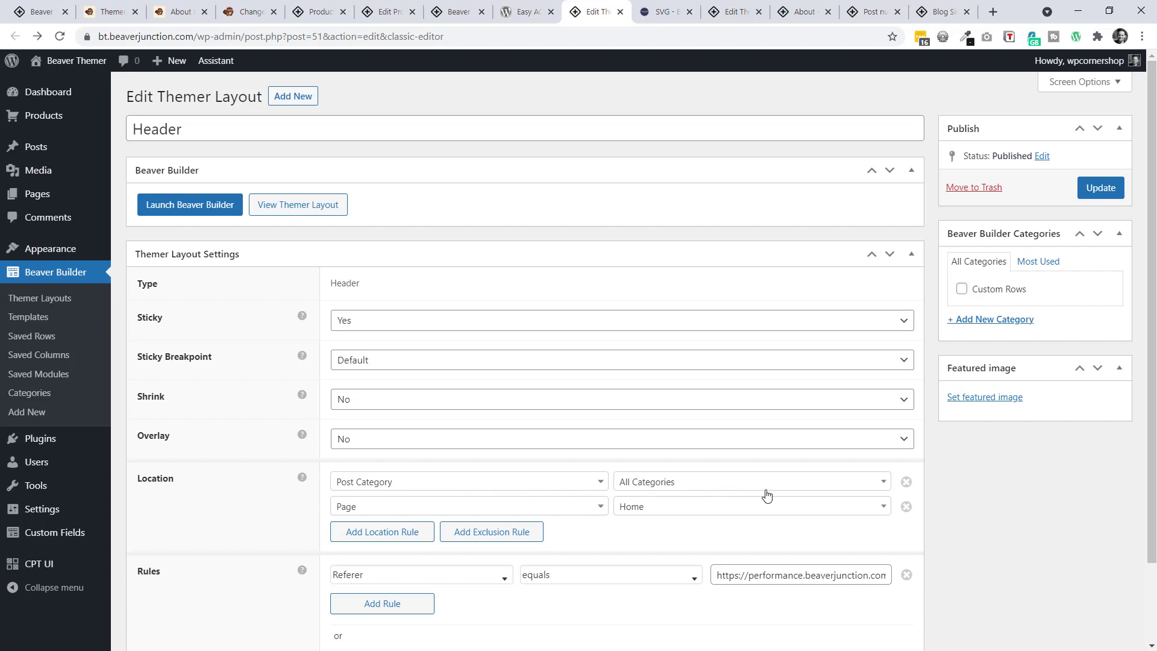
Review the category hierarchy offered for the Header layout's Post Category location, and go back to the home page feature list
{"action": "left_click", "coordinate": [792, 486]}
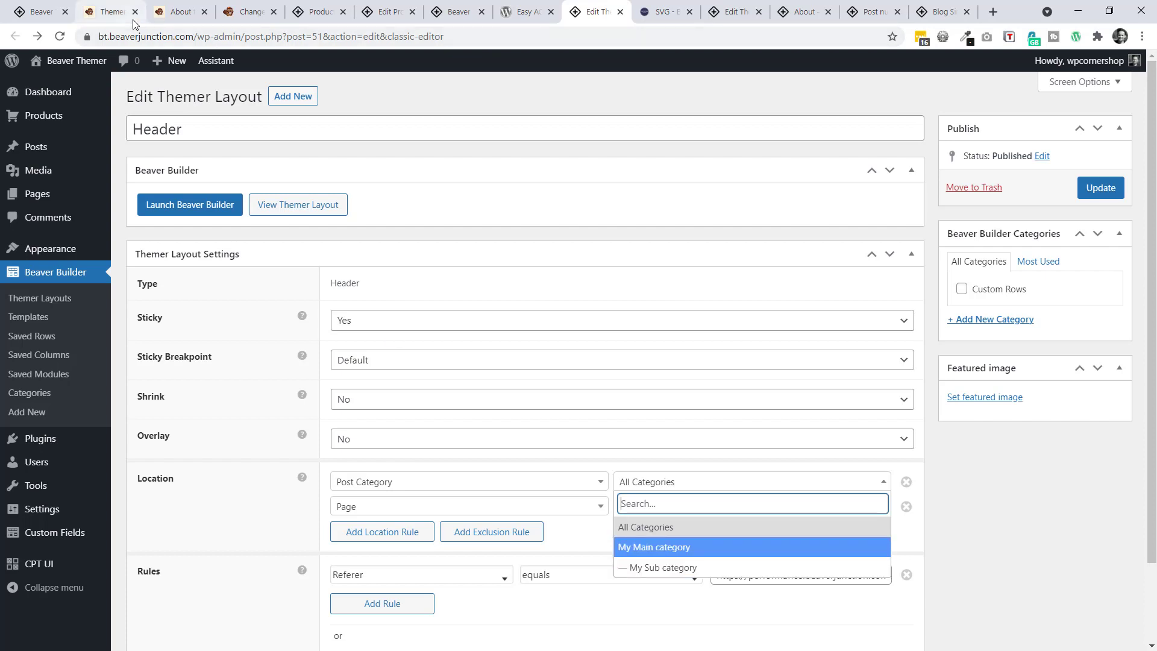
{"action": "left_click", "coordinate": [33, 12]}
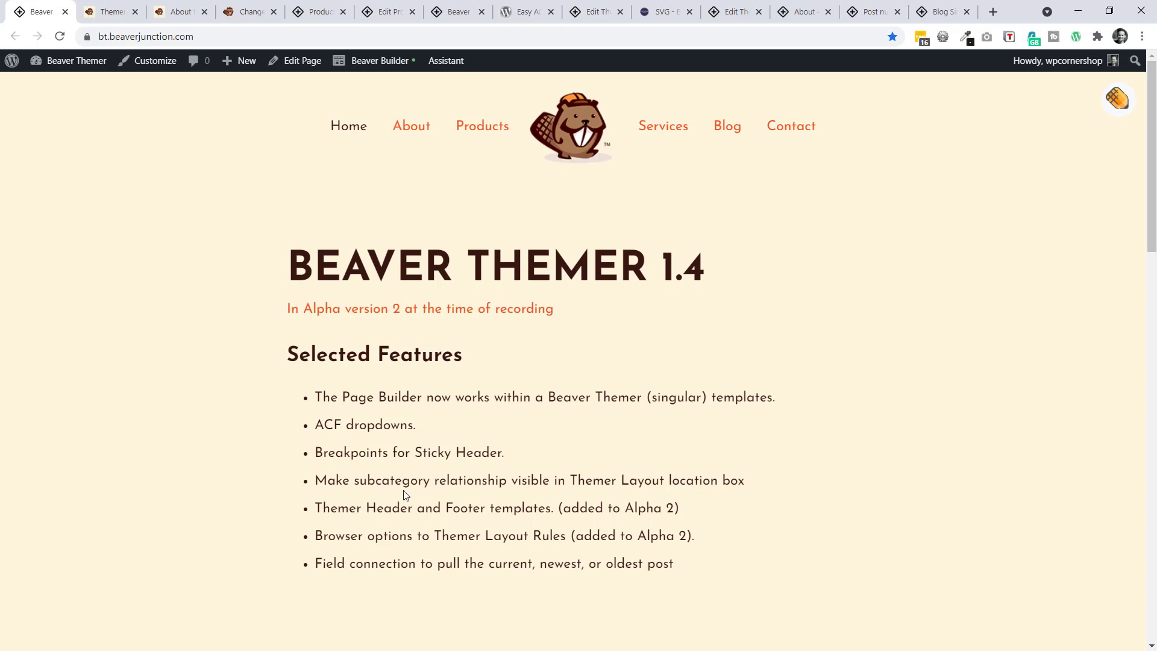
Launch Beaver Builder on the Header layout and replace its existing layout with the Header 2 template
{"action": "left_click", "coordinate": [594, 11]}
{"action": "left_click", "coordinate": [176, 207]}
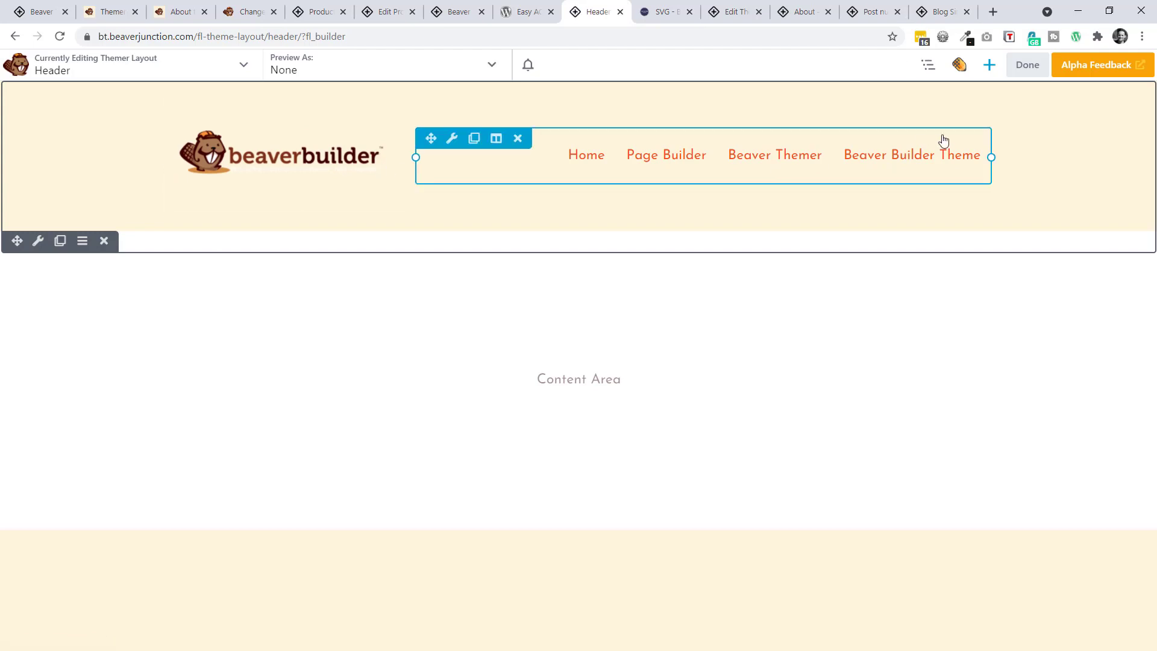
{"action": "left_click", "coordinate": [990, 66]}
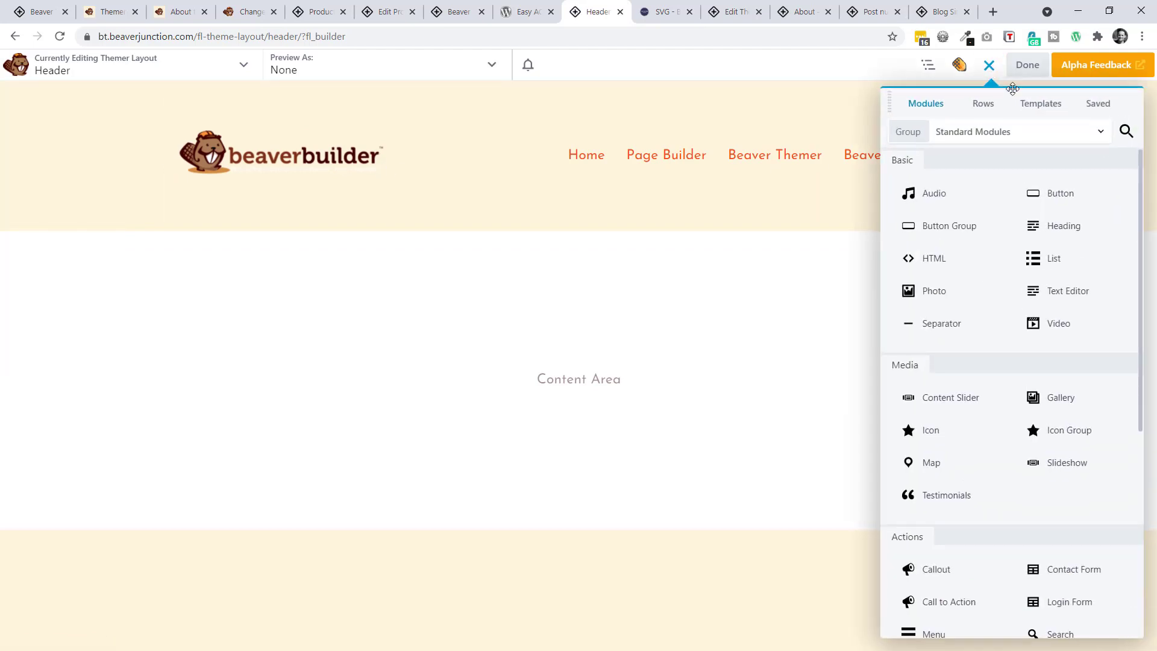
{"action": "left_click", "coordinate": [1044, 106]}
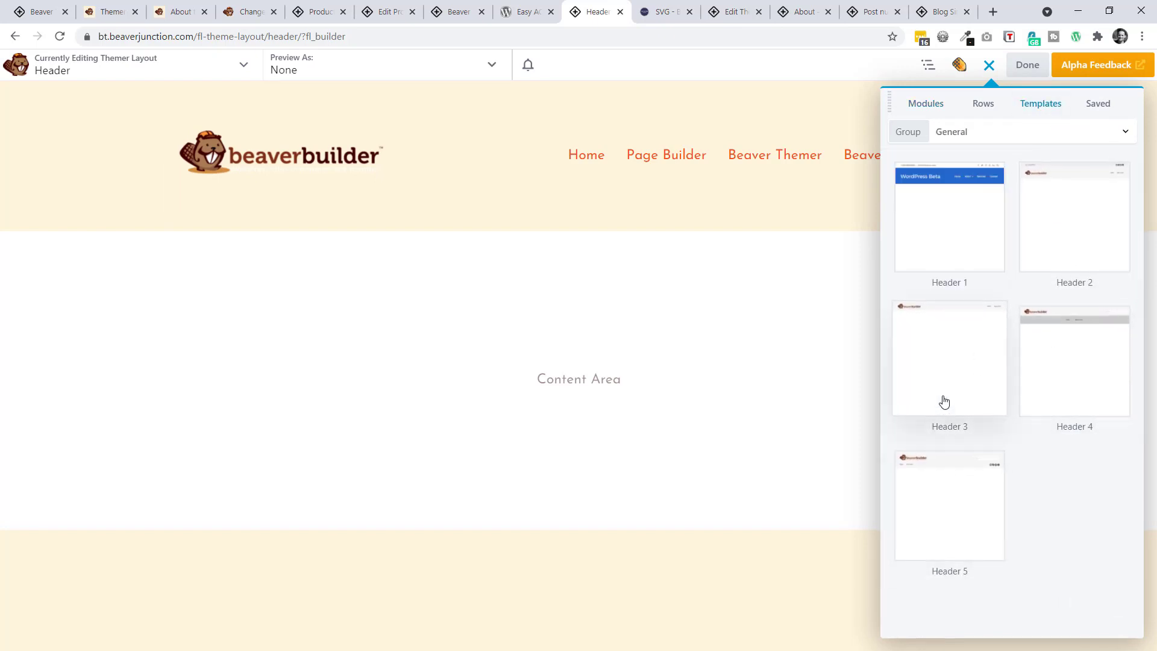
{"action": "left_click", "coordinate": [1078, 250]}
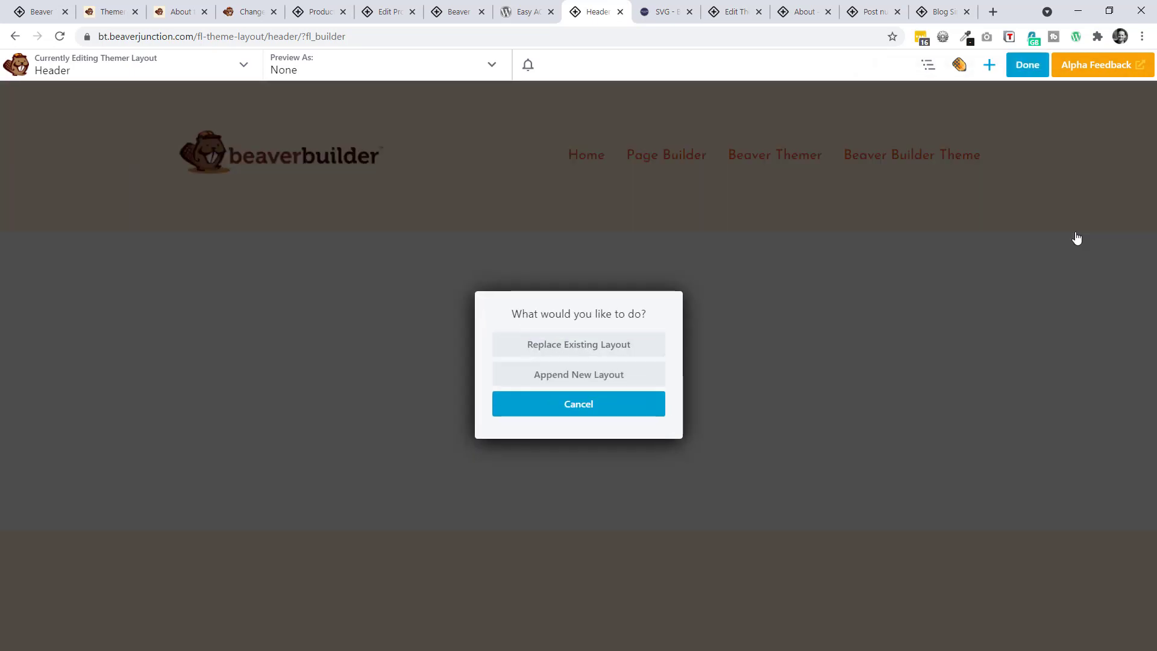
{"action": "left_click", "coordinate": [595, 345]}
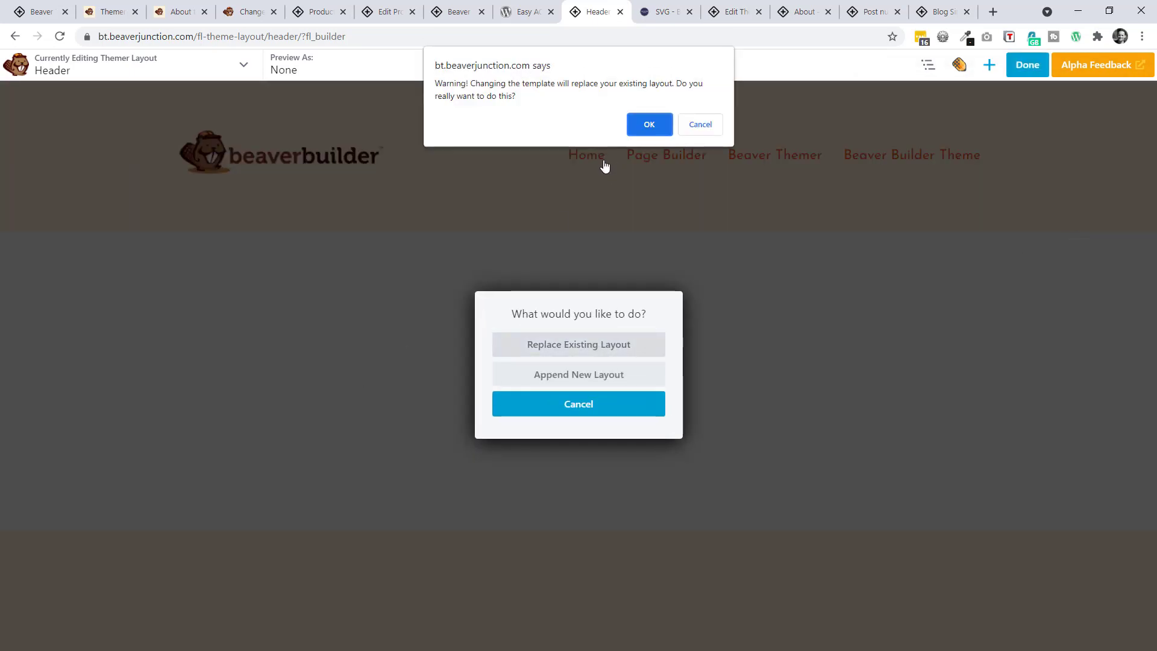
{"action": "left_click", "coordinate": [639, 126]}
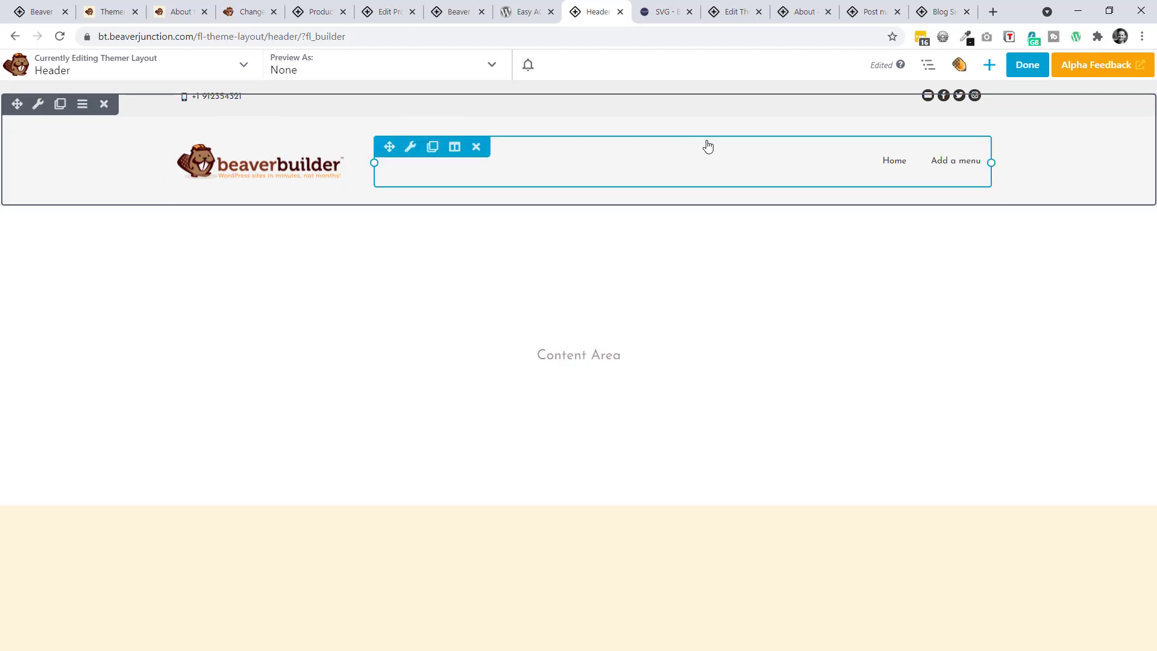
Discard the template change in the Header layout and return to the Beaver Themer 1.4 feature list
{"action": "left_click", "coordinate": [1026, 65]}
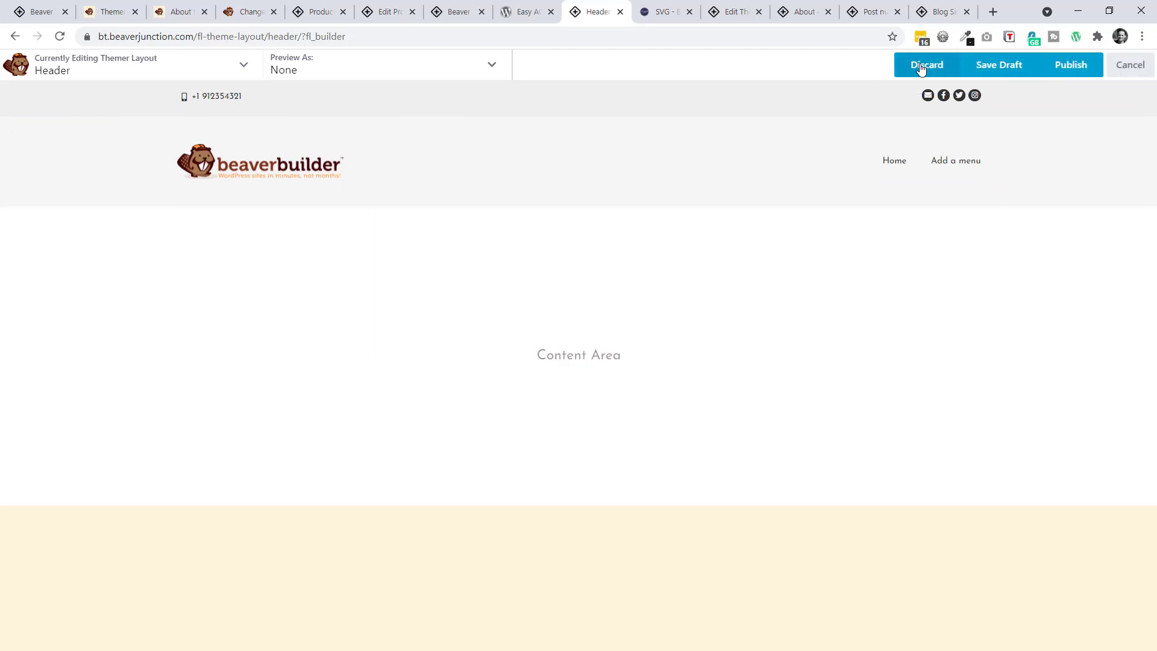
{"action": "left_click", "coordinate": [922, 66]}
{"action": "left_click", "coordinate": [646, 125]}
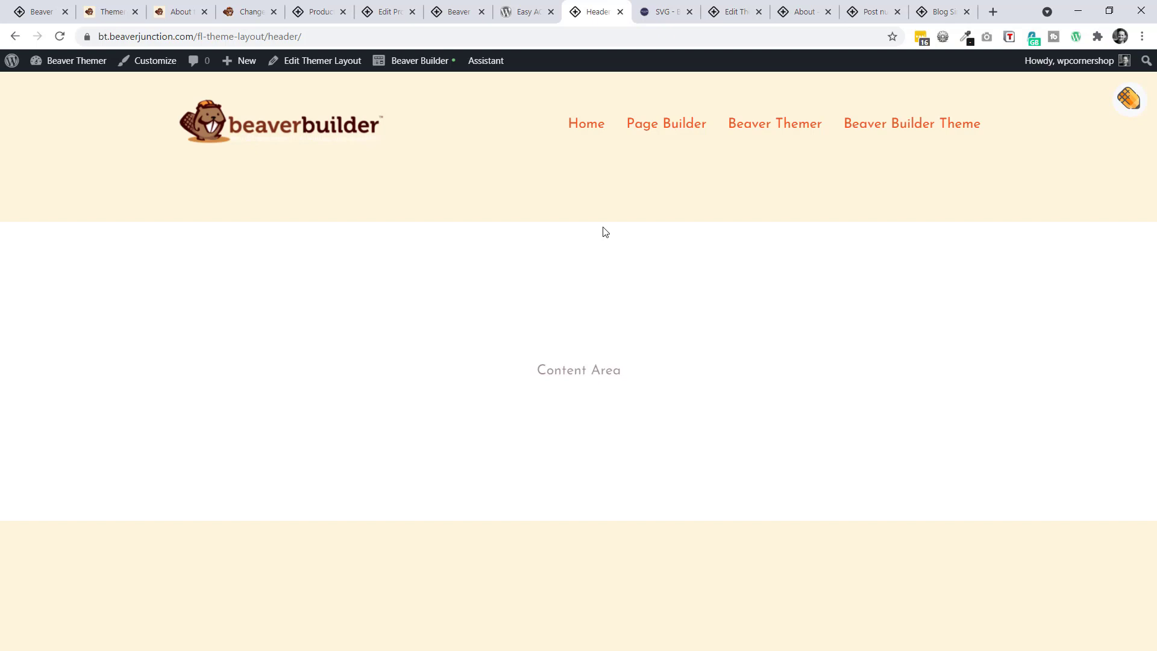
{"action": "left_click", "coordinate": [44, 10]}
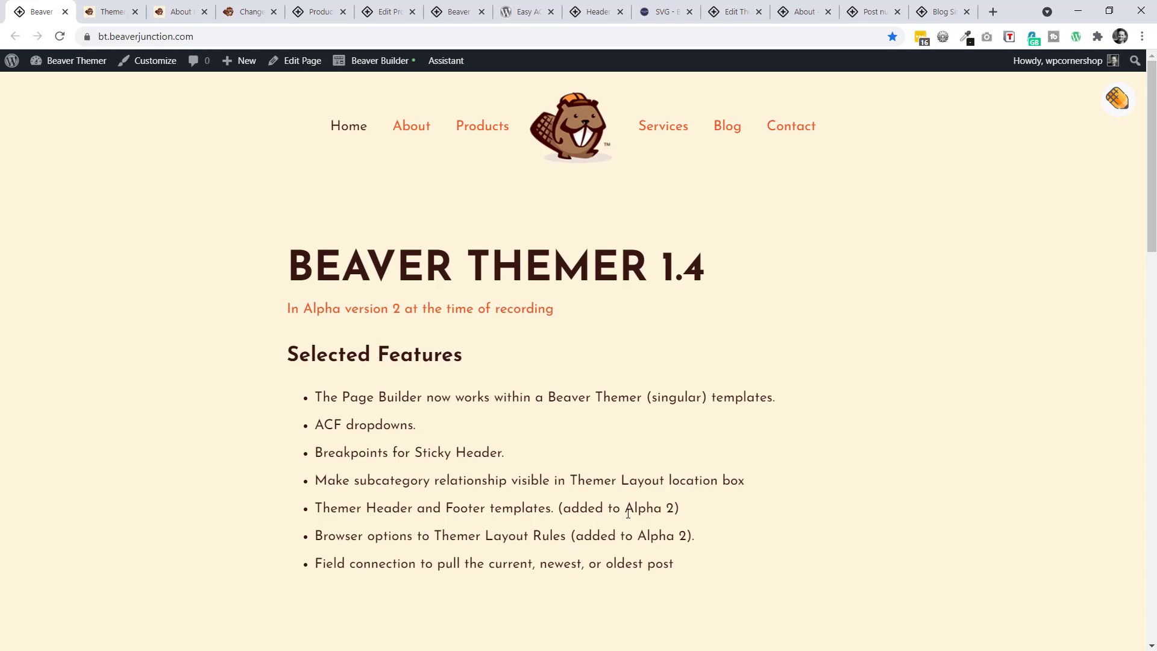
Follow the "In fermentum." link from the performance site's SVG page to the home page, and reload the home page through its header logo
{"action": "left_click", "coordinate": [660, 15]}
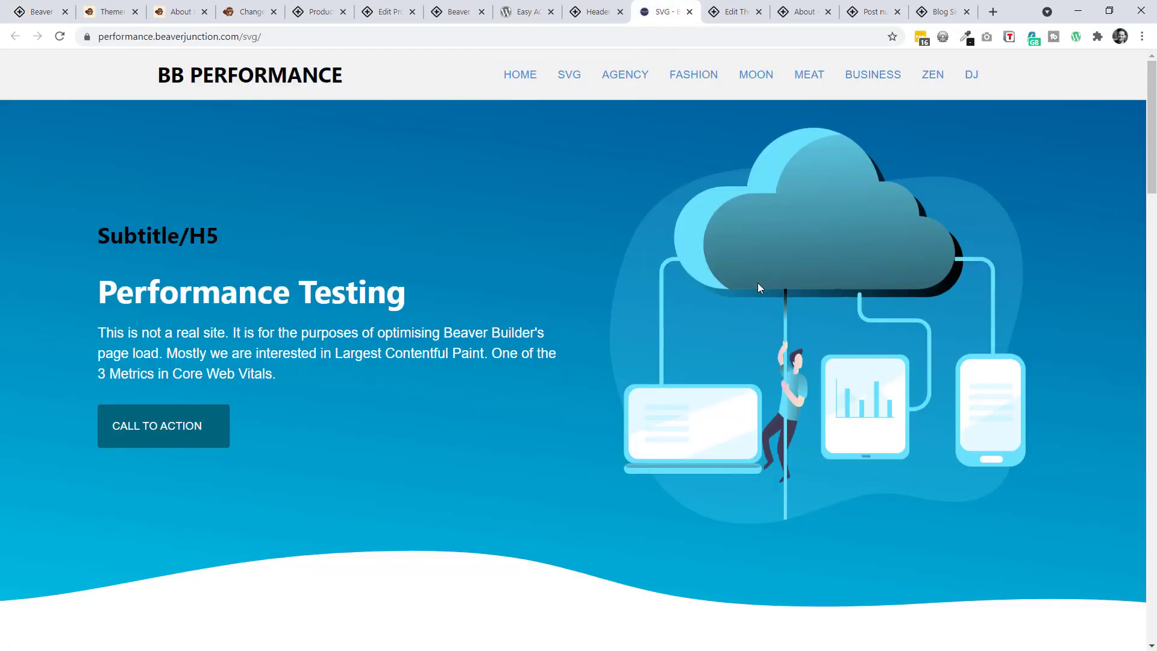
{"action": "scroll", "coordinate": [758, 284], "scroll_direction": "down", "scroll_amount": 7}
{"action": "scroll", "coordinate": [711, 307], "scroll_direction": "down", "scroll_amount": 2}
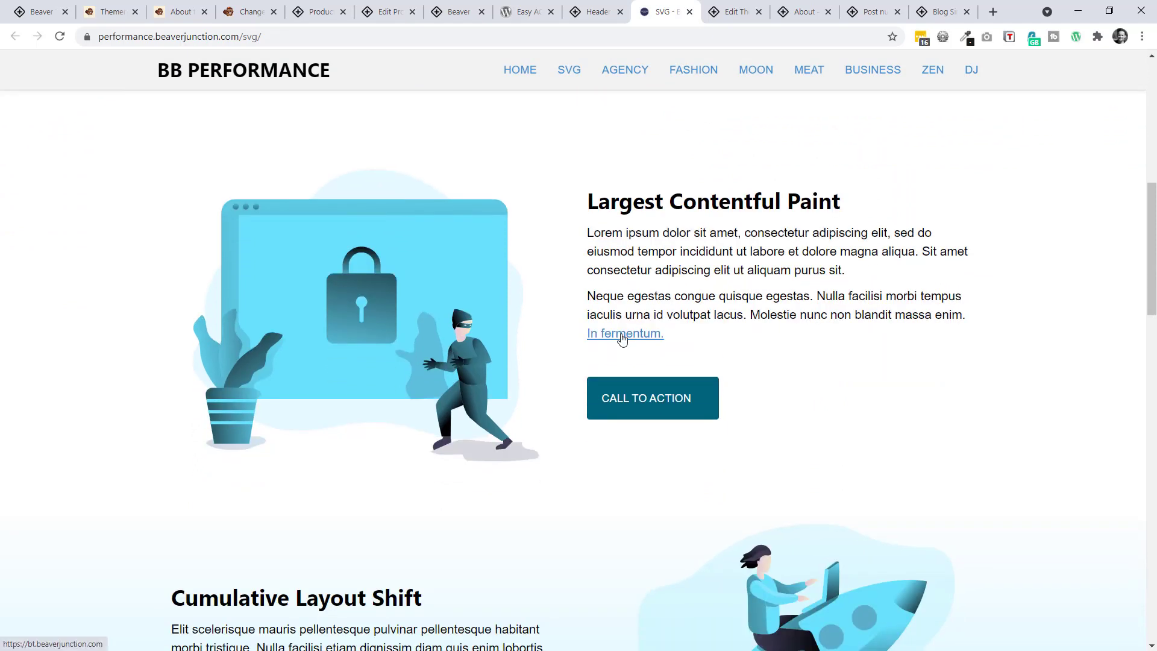
{"action": "left_click", "coordinate": [623, 336]}
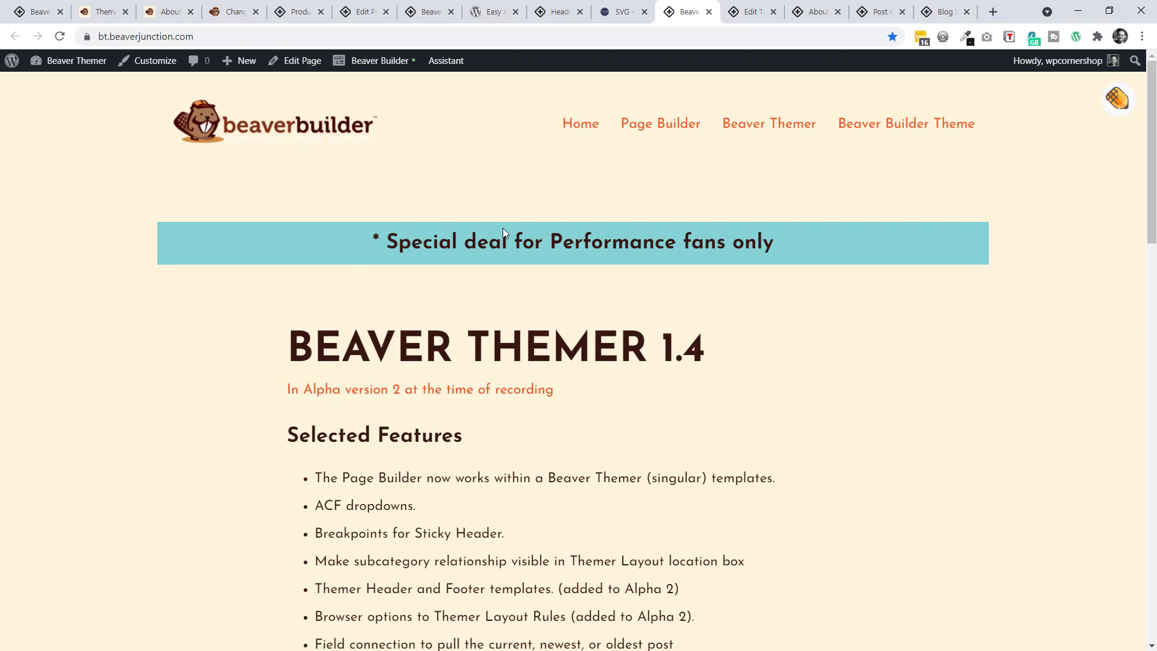
{"action": "left_click", "coordinate": [333, 132]}
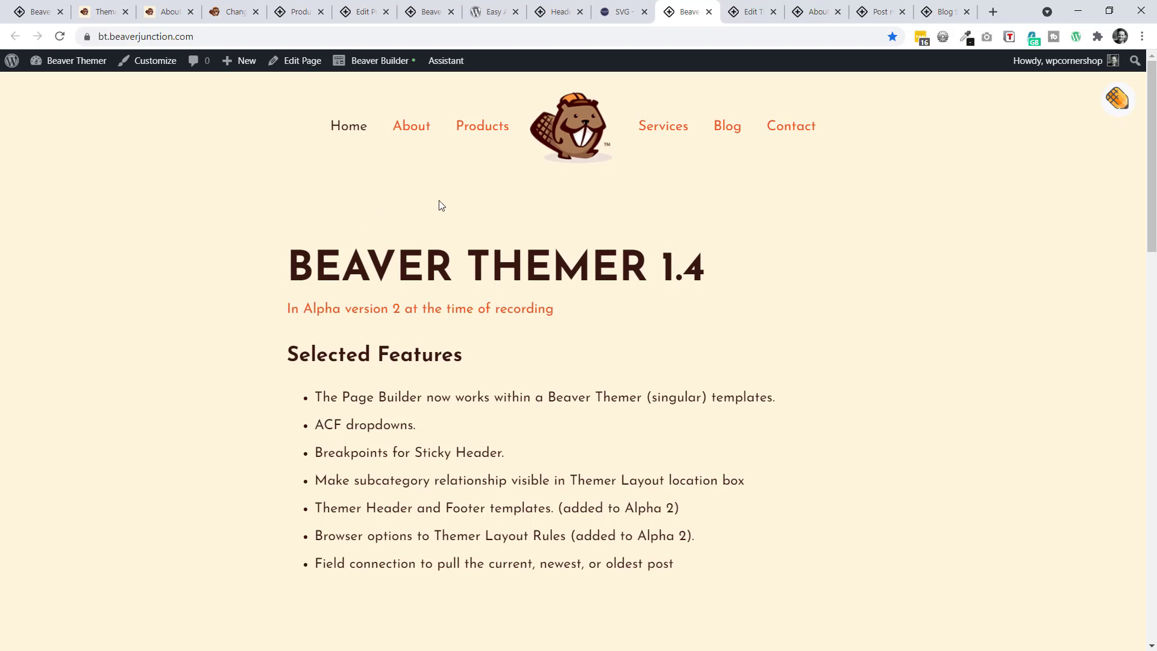
Switch to the Announcement layout's settings and review the Browser rule types available for its display rule
{"action": "key", "text": "ctrl+Tab"}
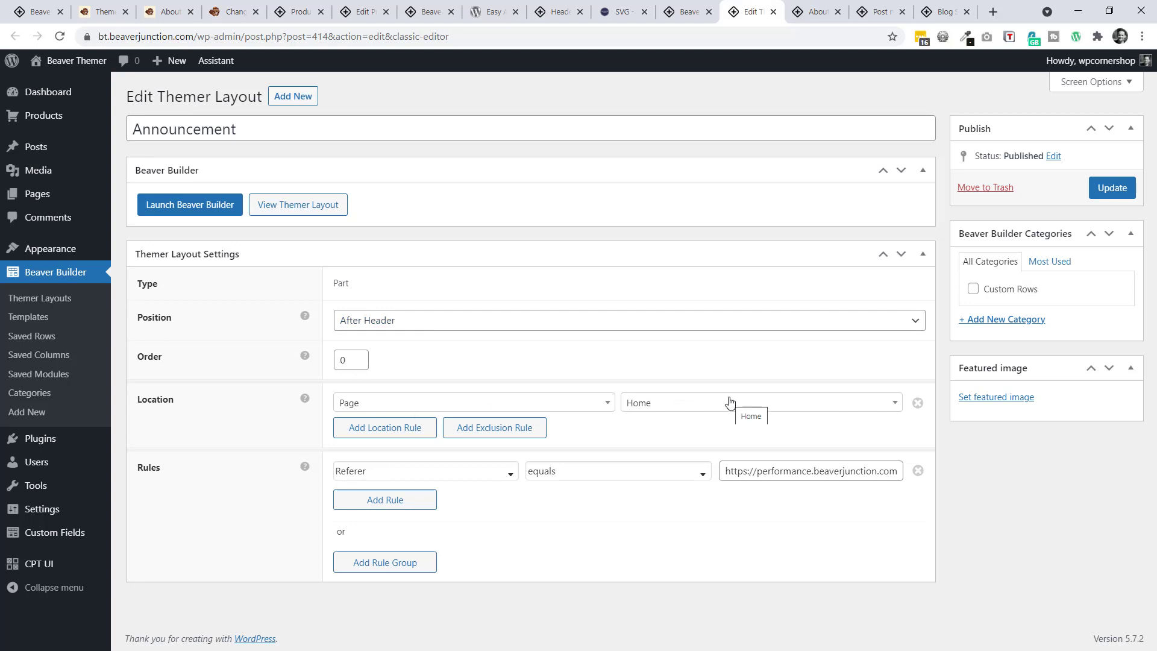
{"action": "left_click", "coordinate": [491, 477]}
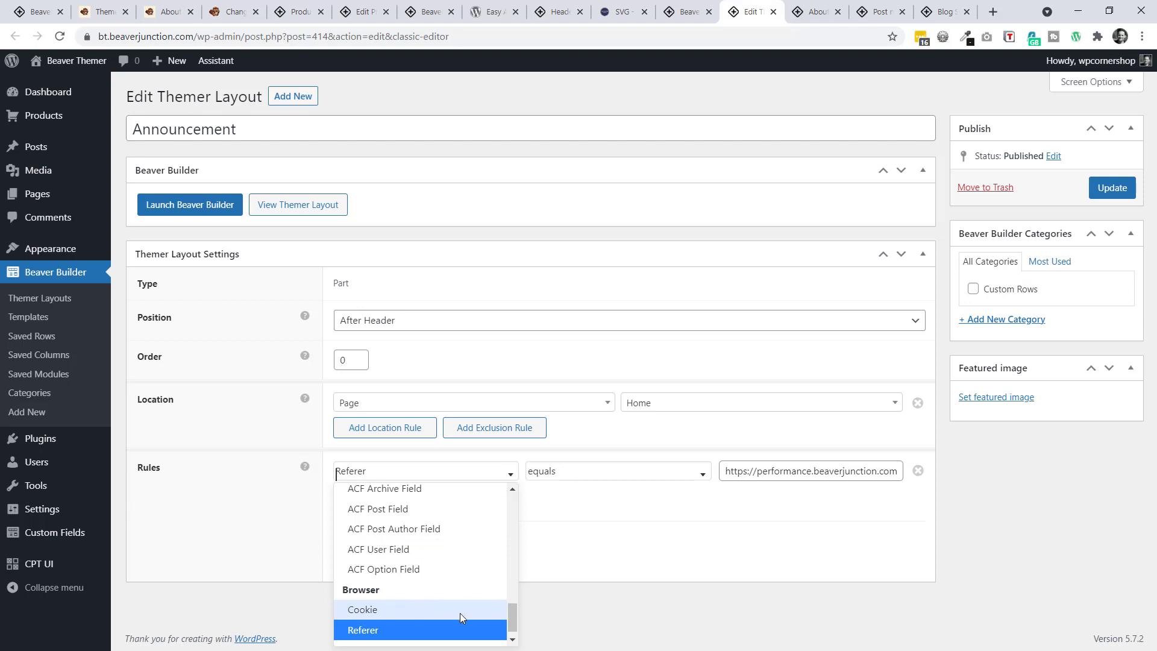
{"action": "left_click", "coordinate": [513, 639]}
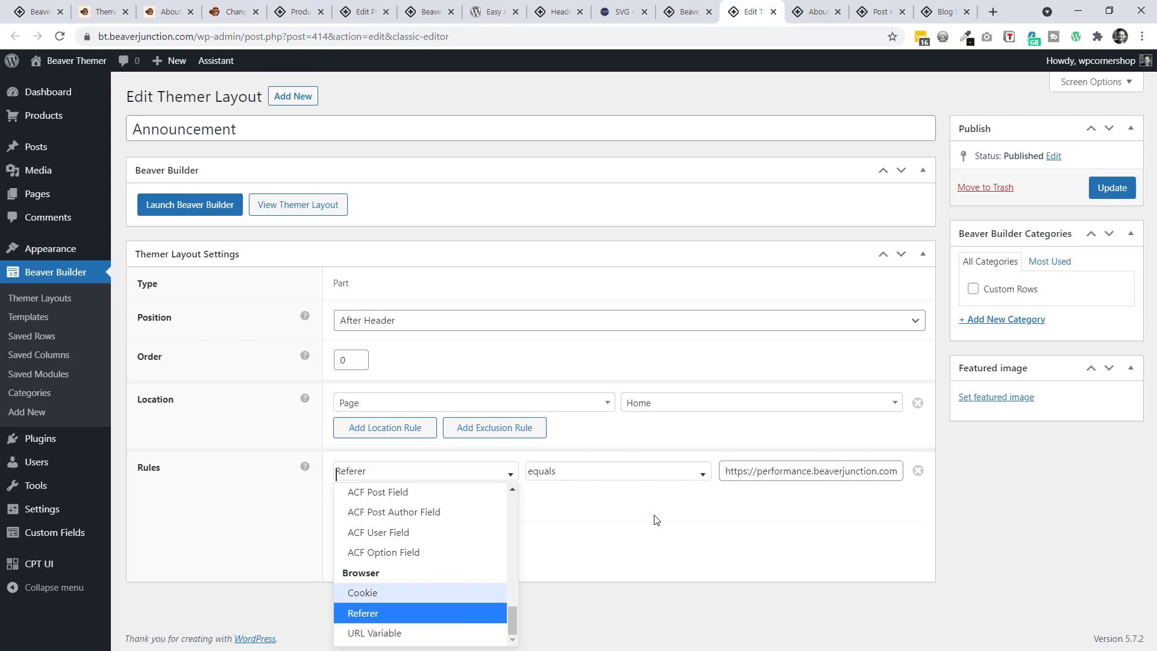
{"action": "left_click", "coordinate": [699, 510]}
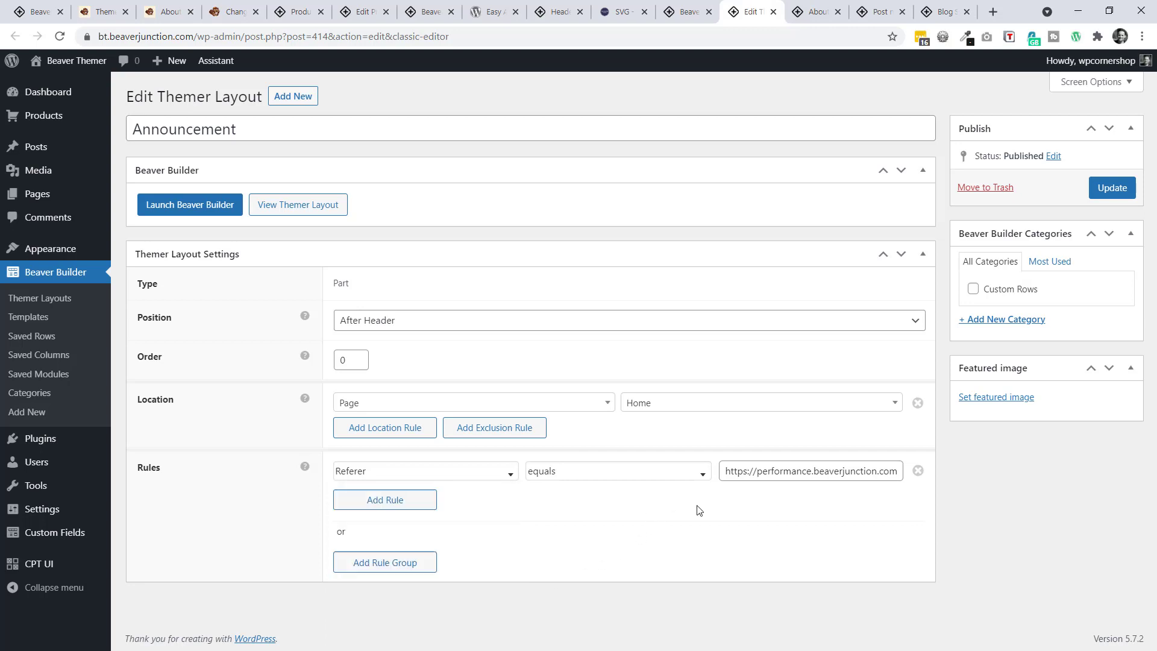
{"action": "left_click", "coordinate": [774, 470]}
{"action": "key", "text": "End"}
{"action": "type", "text": "/"}
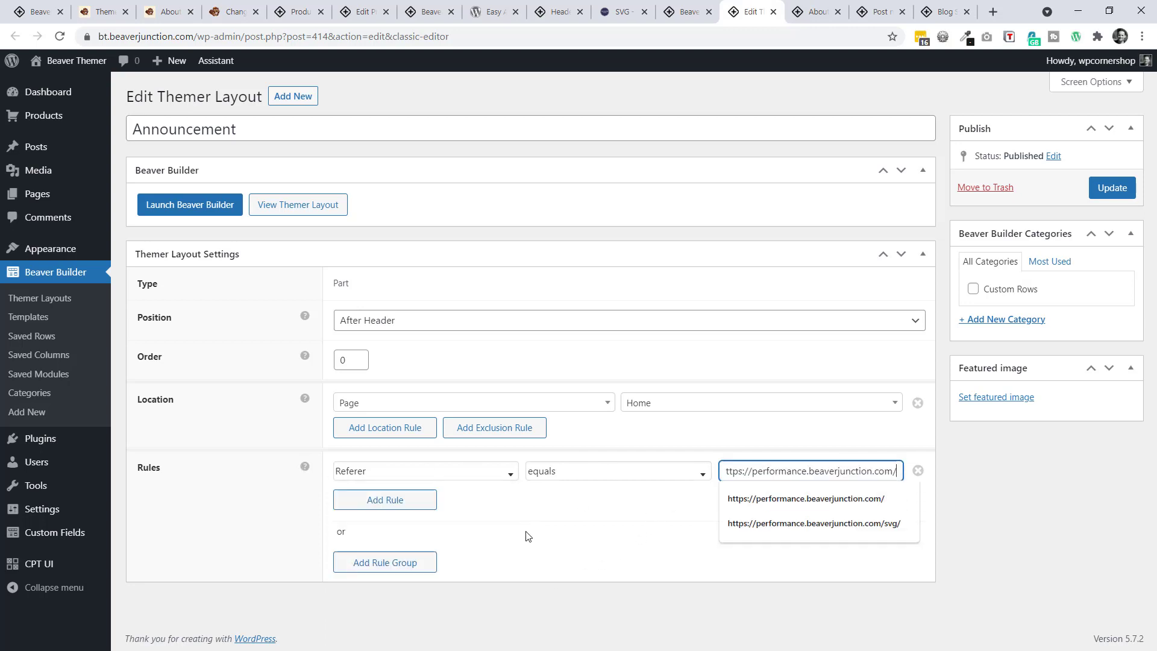
{"action": "left_click", "coordinate": [567, 557]}
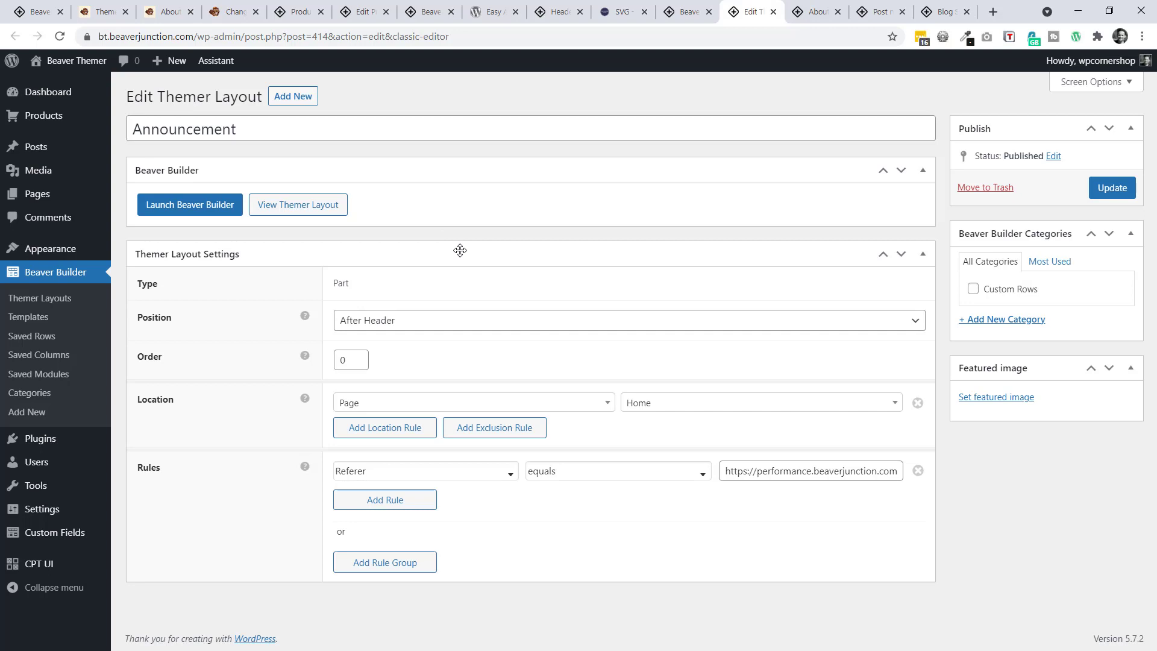
Follow the About page's Click Here button to the Beaver Themer product and open its Product Singular layout in Beaver Builder
{"action": "left_click", "coordinate": [806, 11]}
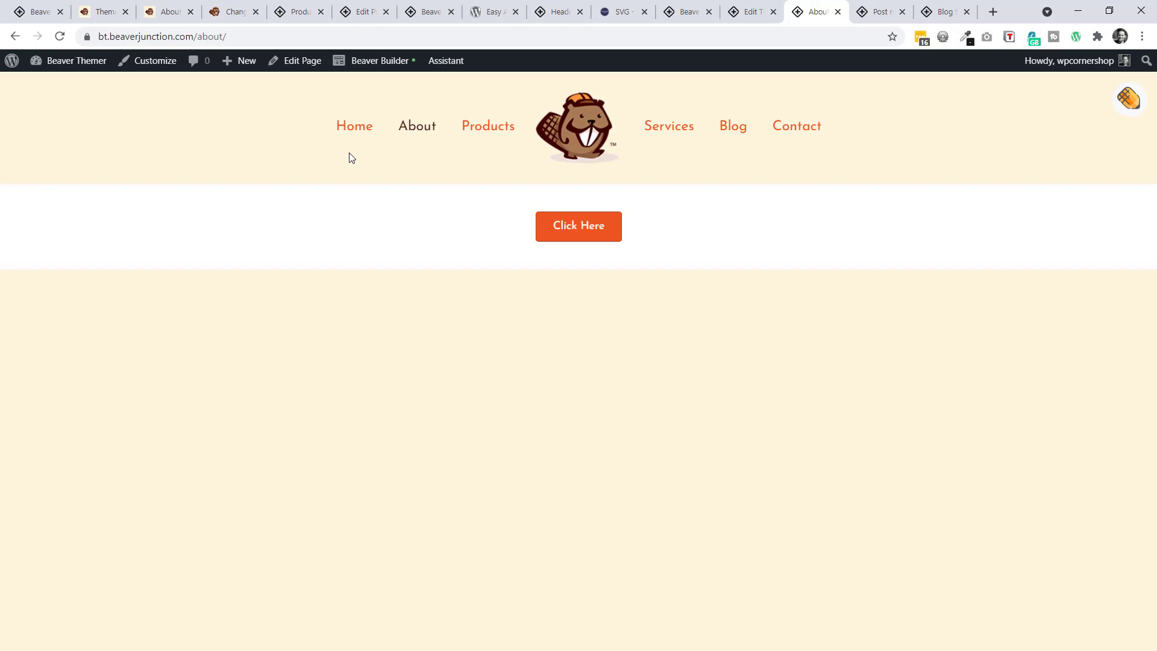
{"action": "left_click", "coordinate": [567, 235]}
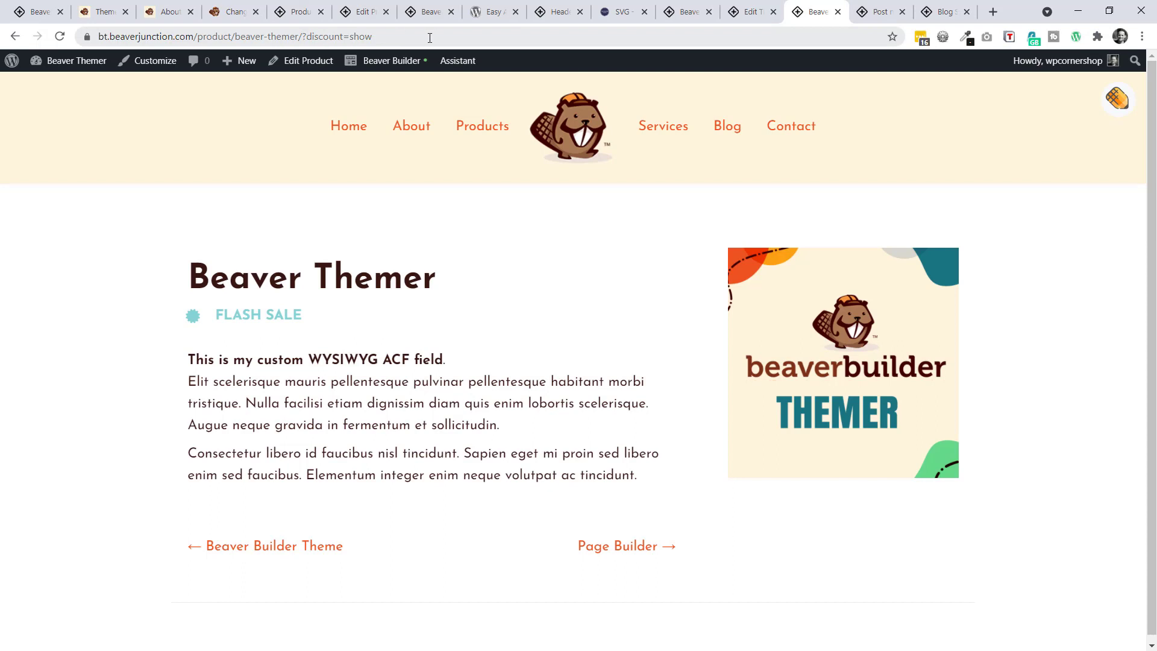
{"action": "mouse_move", "coordinate": [392, 61]}
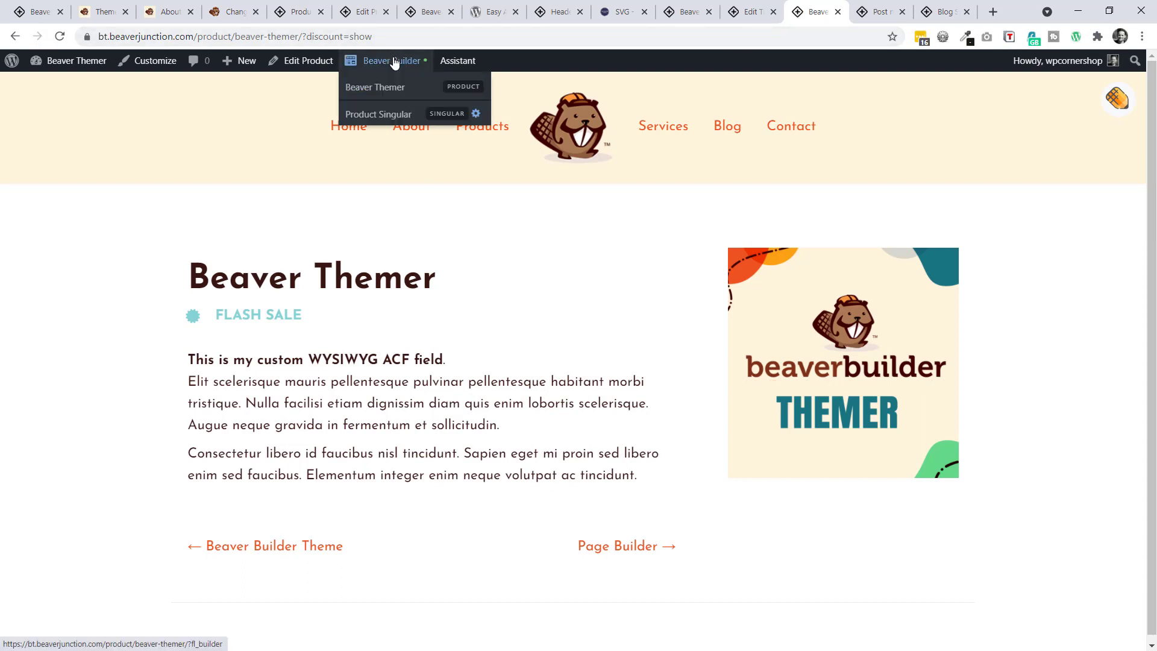
{"action": "left_click", "coordinate": [398, 114]}
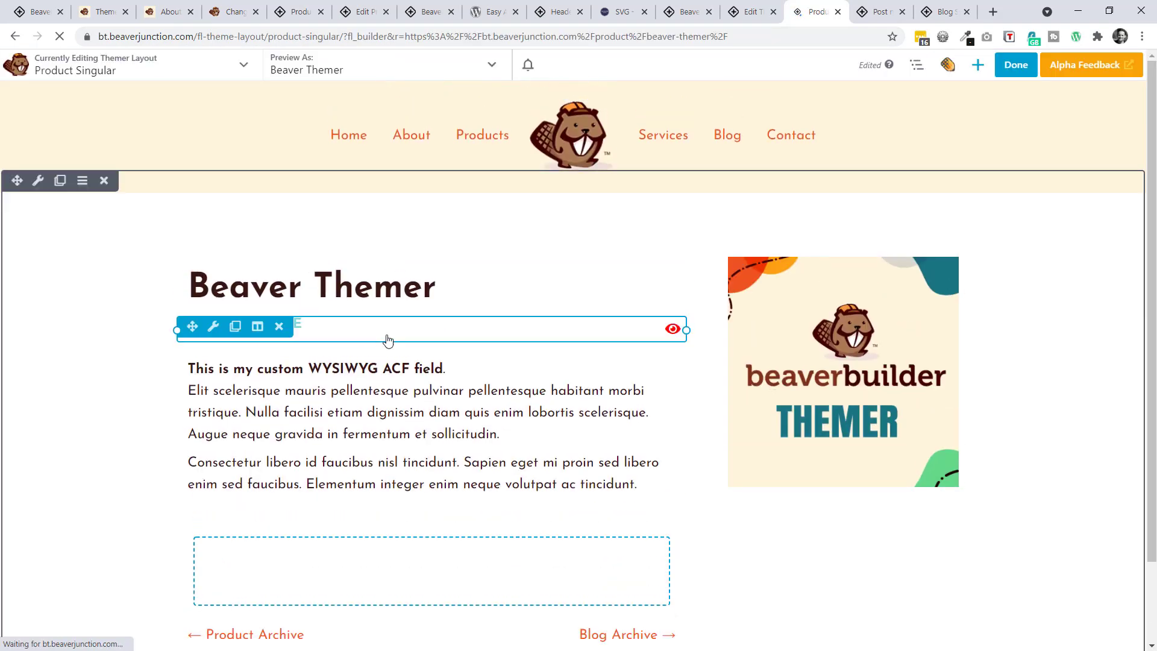
Open the Conditional Logic Settings of the FLASH SALE icon module below the product title
{"action": "left_click", "coordinate": [517, 340]}
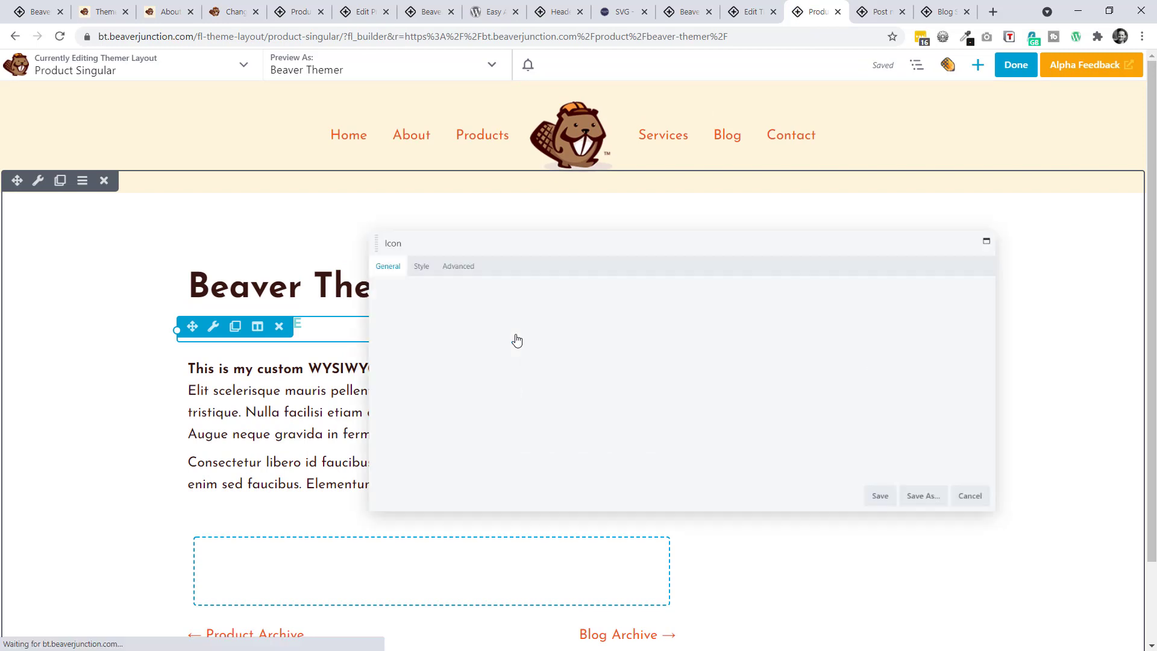
{"action": "left_click", "coordinate": [408, 243]}
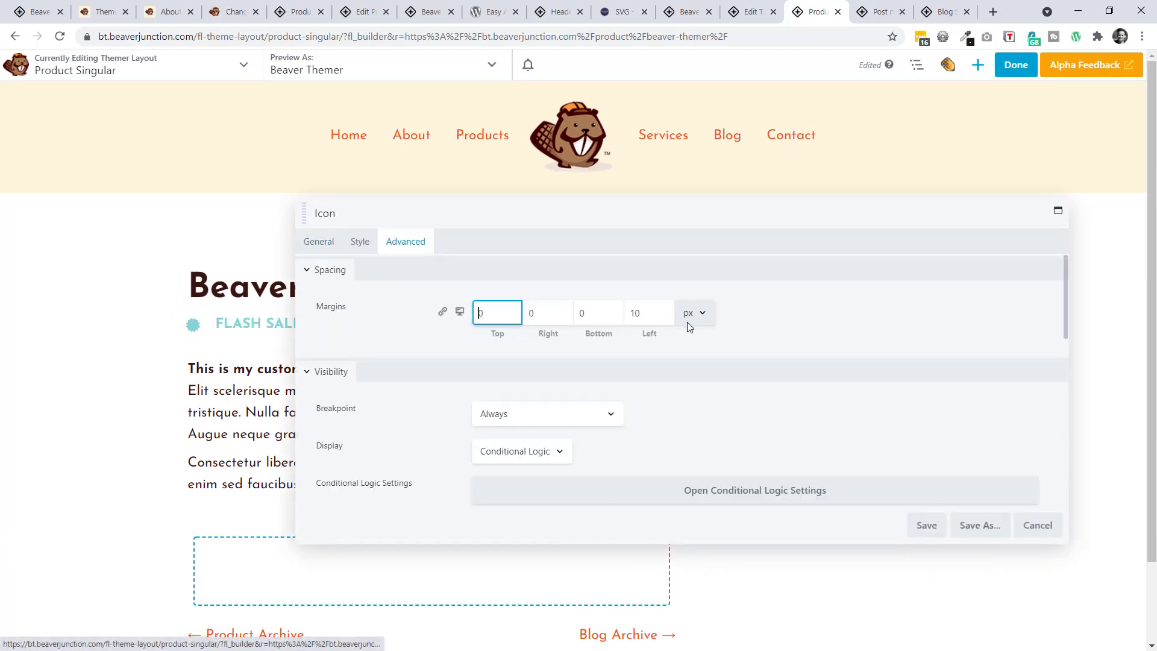
{"action": "scroll", "coordinate": [688, 325], "scroll_direction": "down", "scroll_amount": 2}
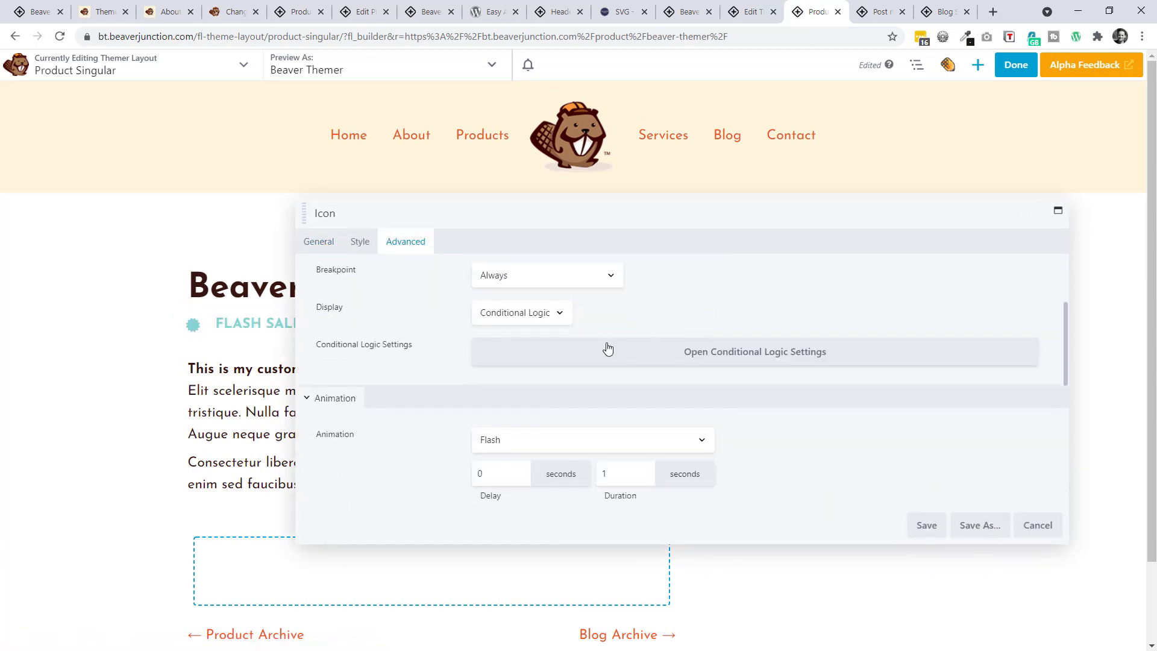
{"action": "left_click", "coordinate": [693, 360]}
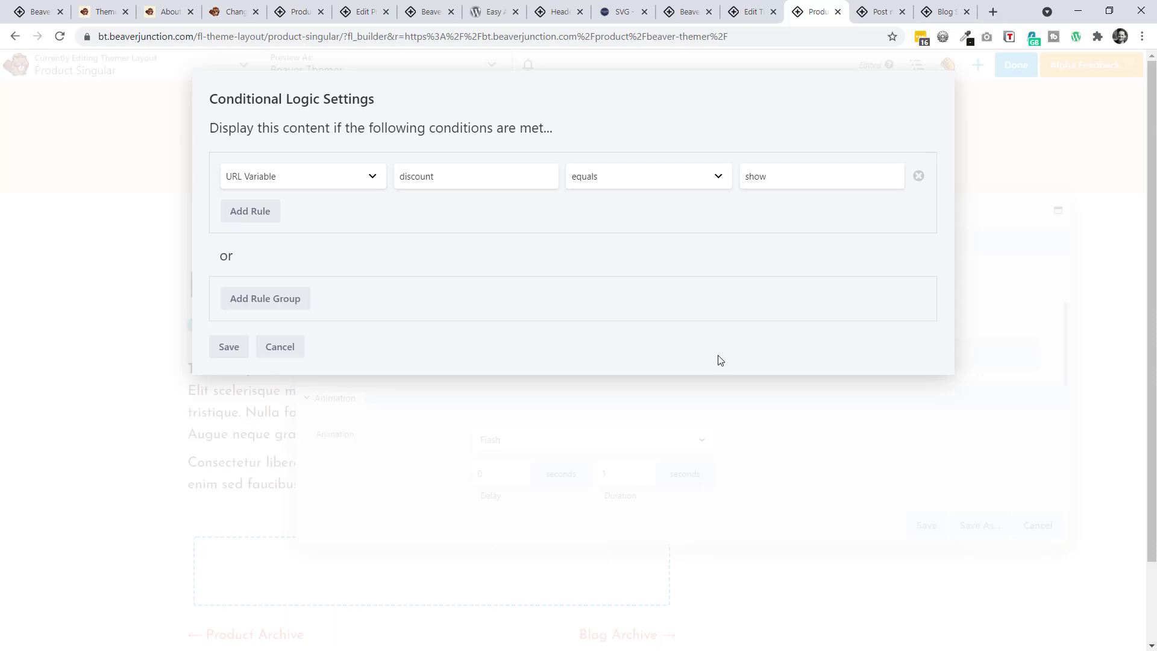
Review the Browser rule types and comparison operators for the discount URL Variable condition, and return to the home page feature list
{"action": "left_click", "coordinate": [366, 182]}
{"action": "left_click_drag", "start_coordinate": [377, 331], "coordinate": [375, 336]}
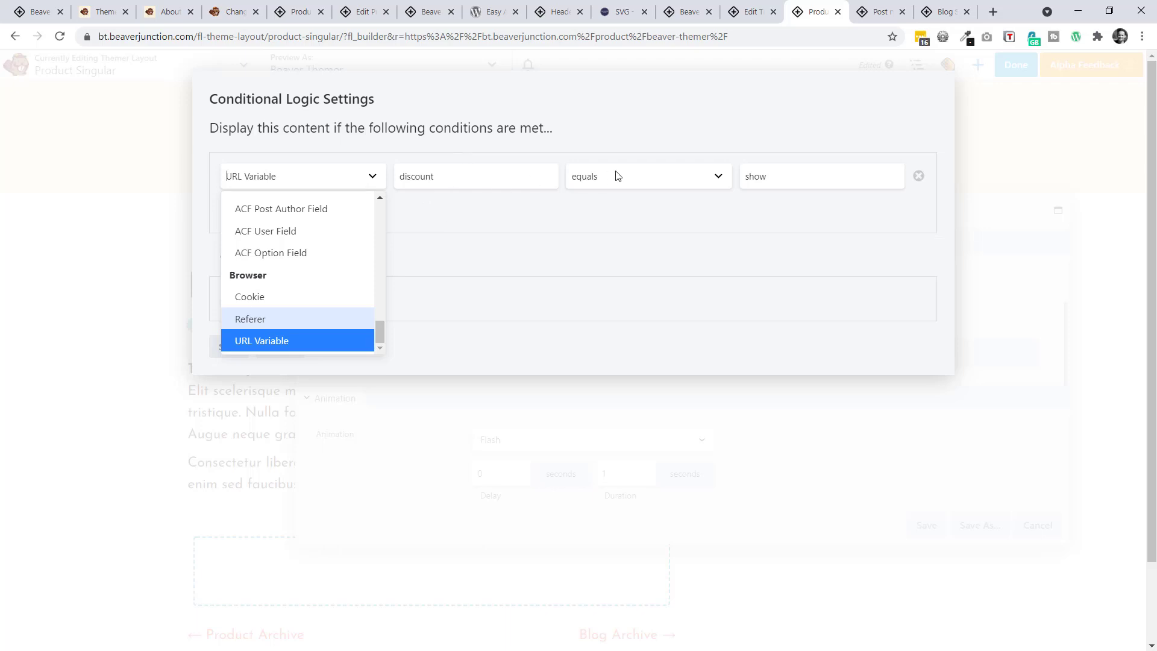
{"action": "left_click", "coordinate": [697, 180]}
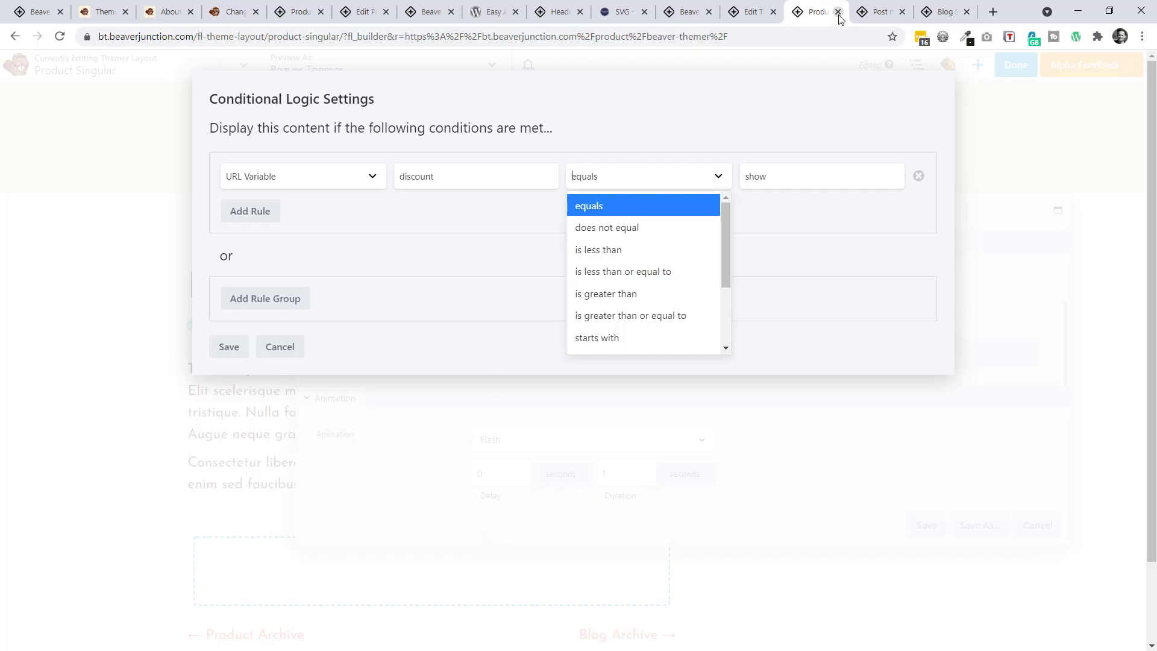
{"action": "left_click", "coordinate": [34, 18]}
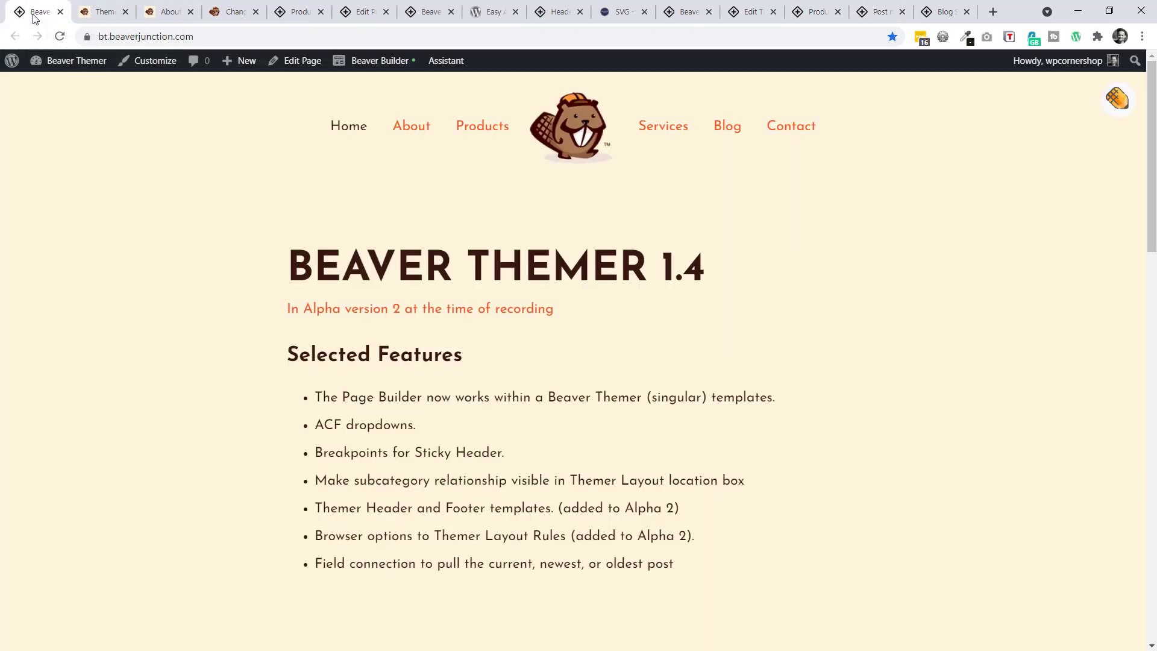
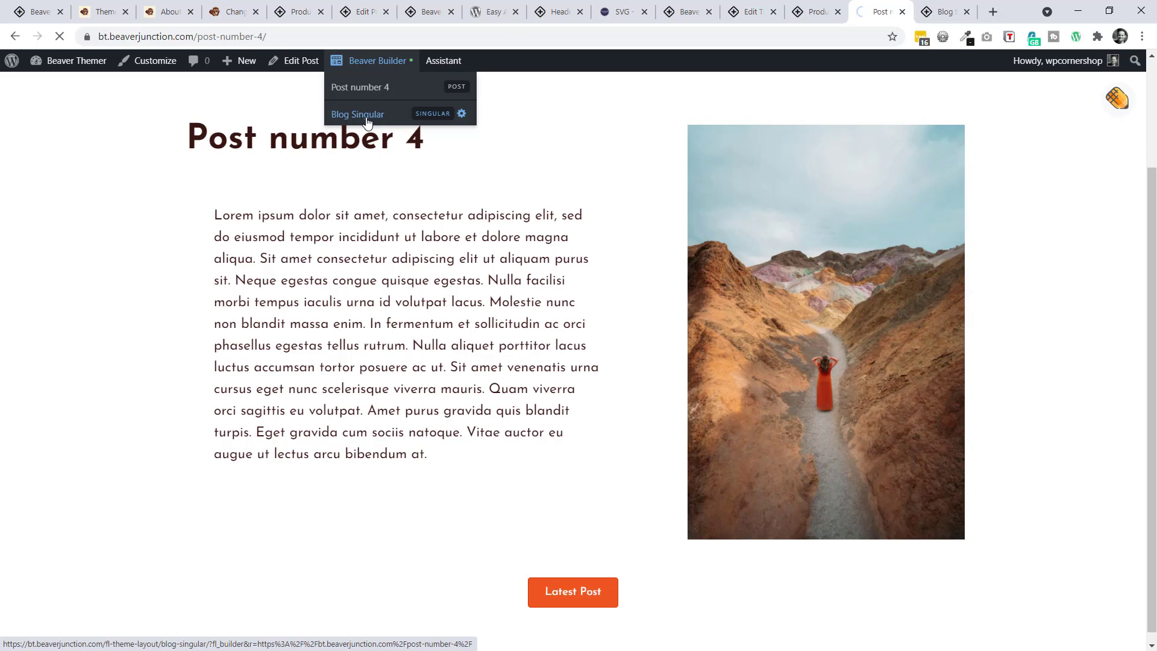
Open the Blog Singular layout in Beaver Builder from Post number 4 and bring up the title heading's General settings
{"action": "left_click", "coordinate": [366, 116]}
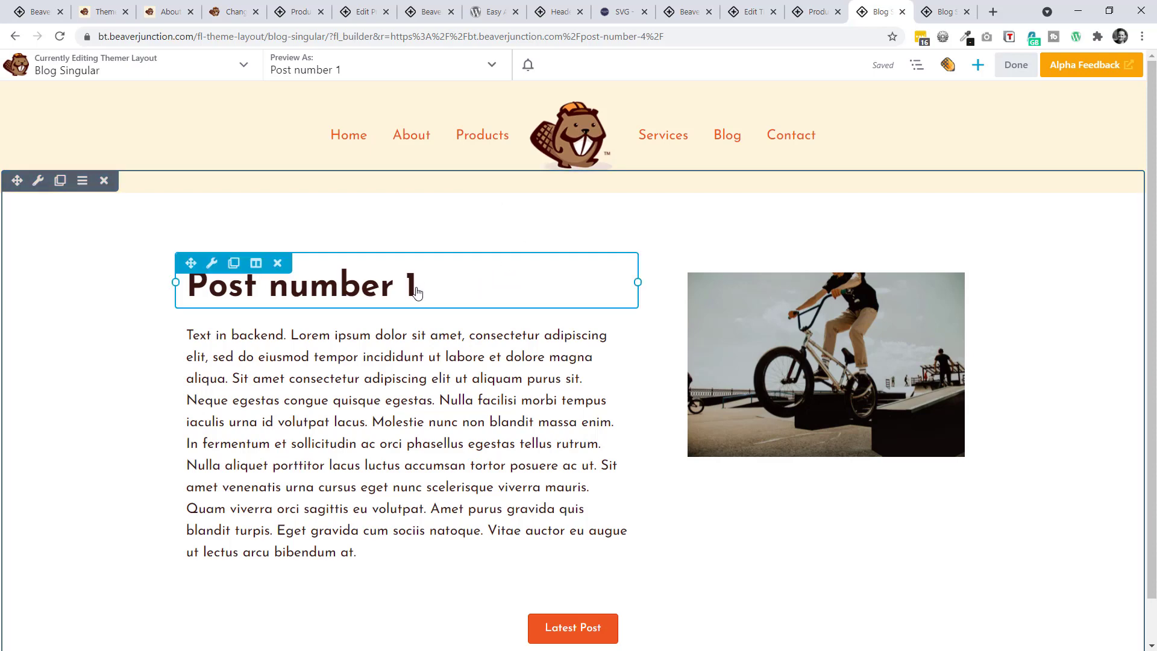
{"action": "left_click", "coordinate": [475, 292]}
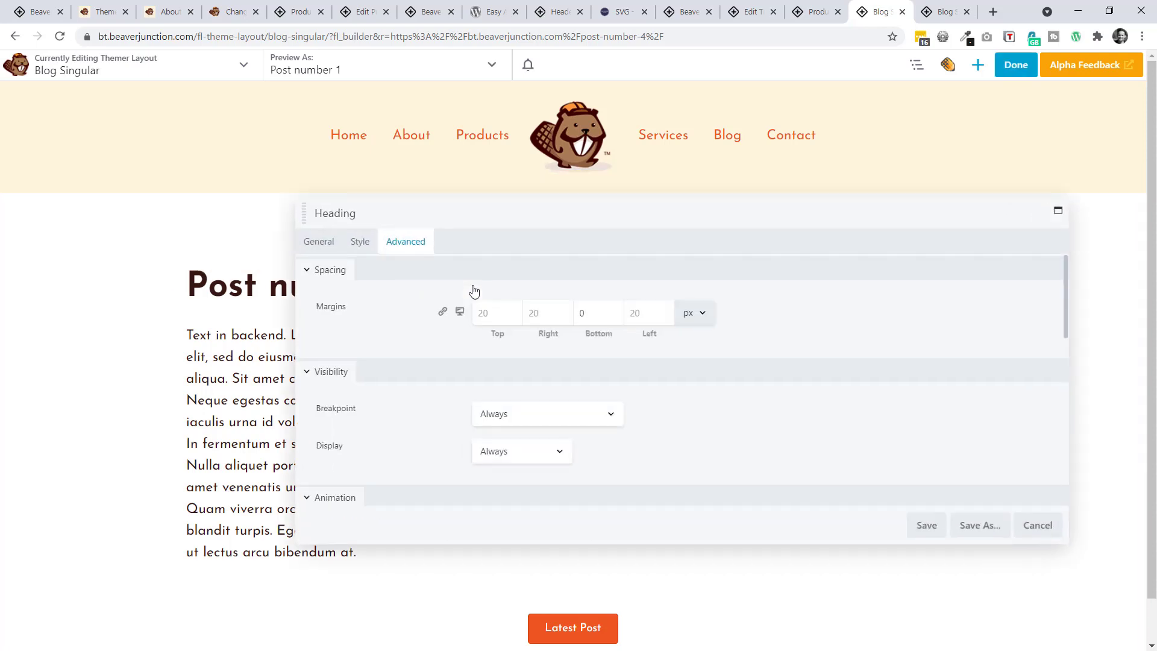
{"action": "left_click", "coordinate": [324, 242]}
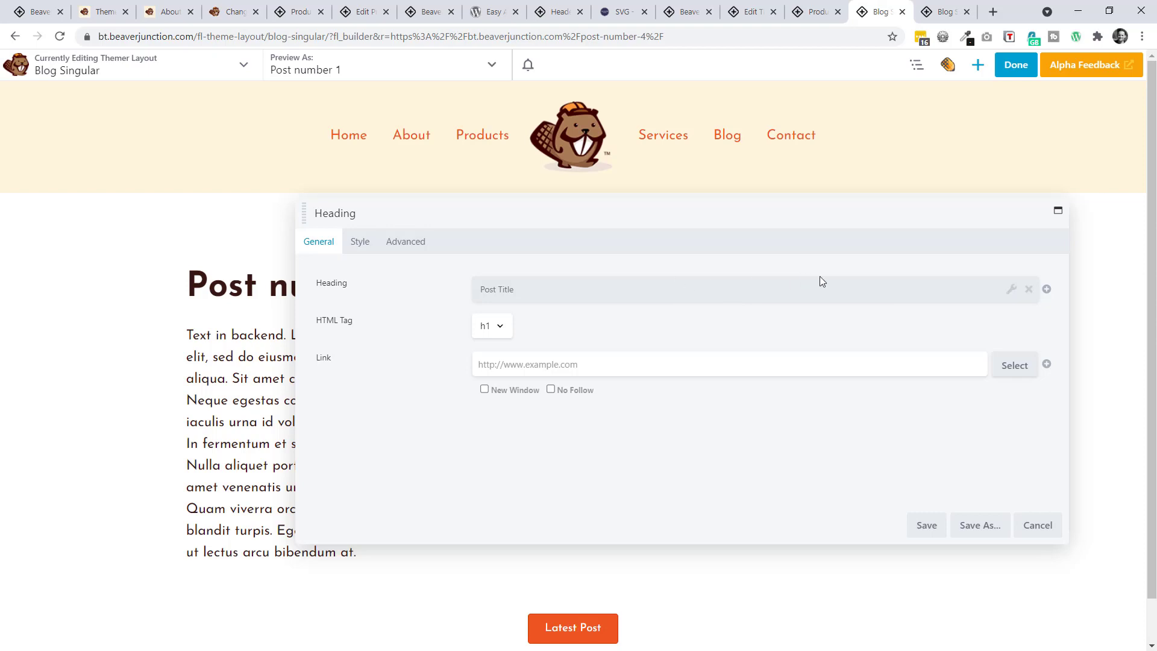
Replace the heading's field connection with Post Title positioned at Newest Post, and save the heading module
{"action": "left_click", "coordinate": [1030, 290]}
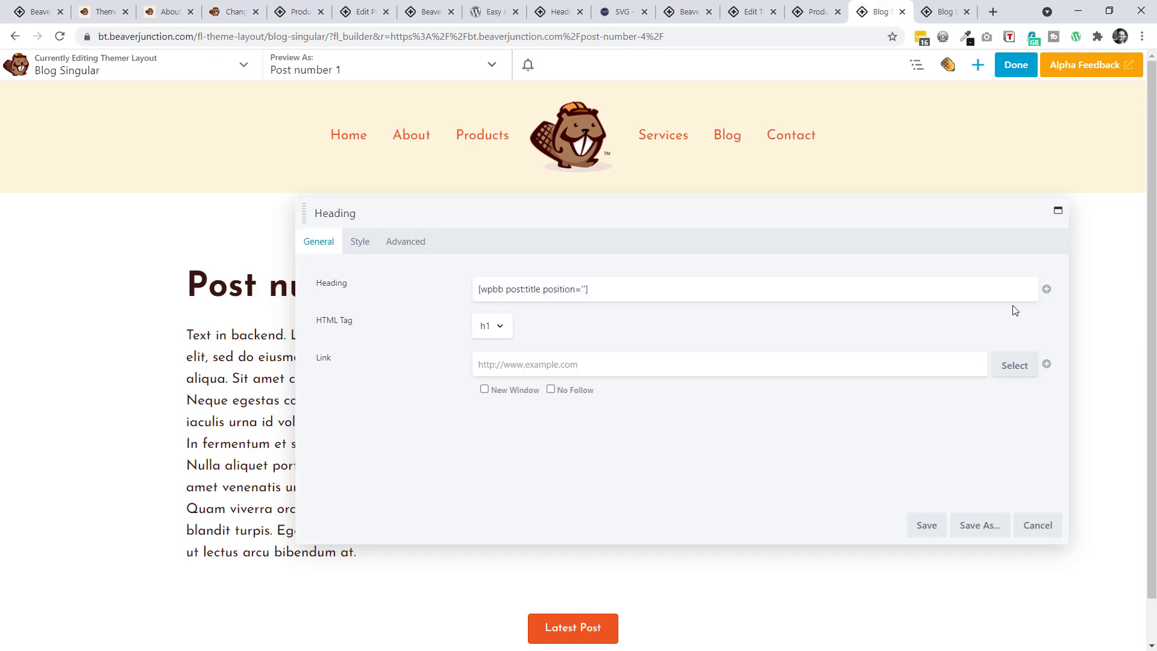
{"action": "left_click", "coordinate": [1047, 289]}
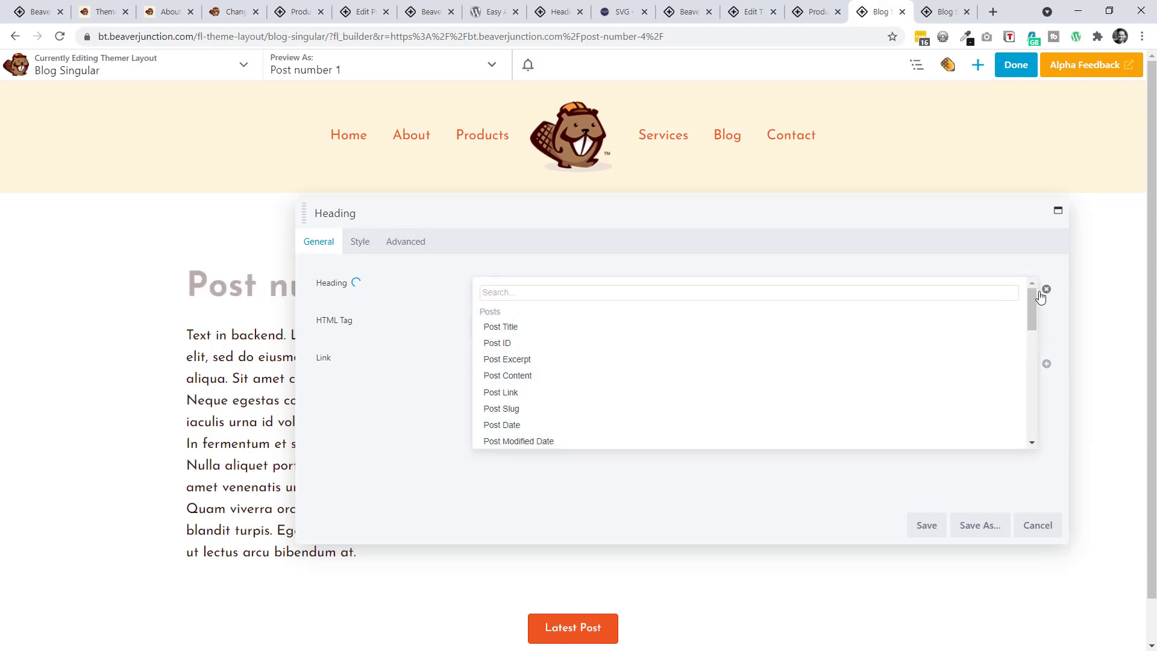
{"action": "left_click", "coordinate": [727, 333]}
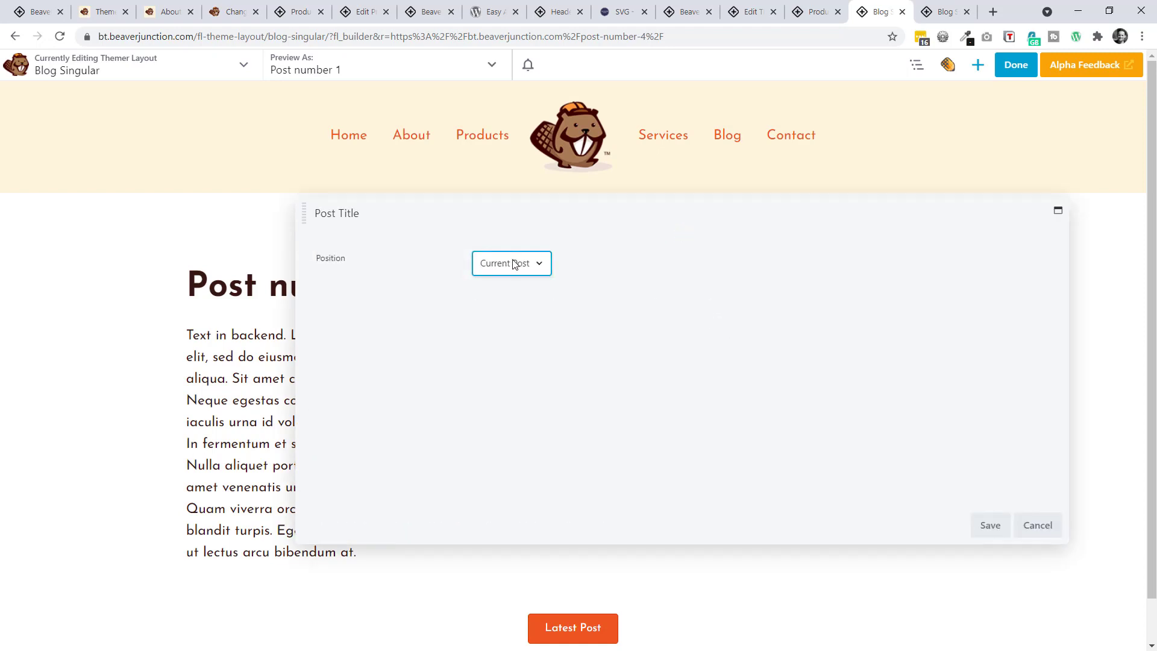
{"action": "left_click", "coordinate": [526, 264]}
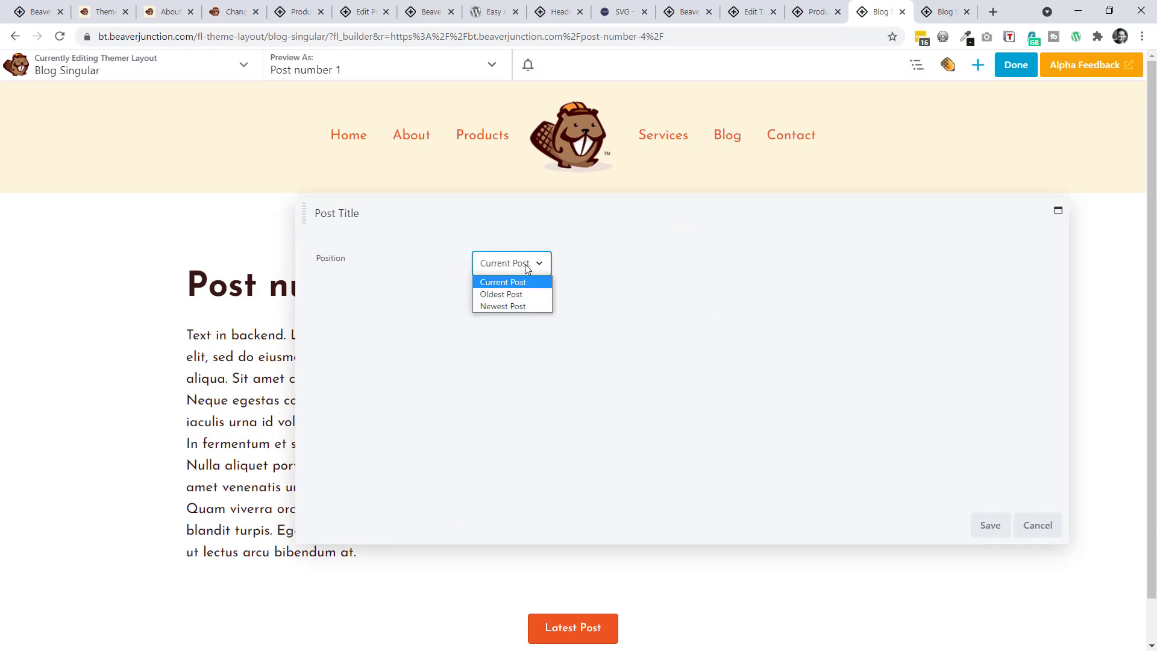
{"action": "left_click", "coordinate": [514, 307]}
{"action": "left_click_drag", "start_coordinate": [597, 211], "coordinate": [571, 201]}
{"action": "left_click", "coordinate": [968, 513]}
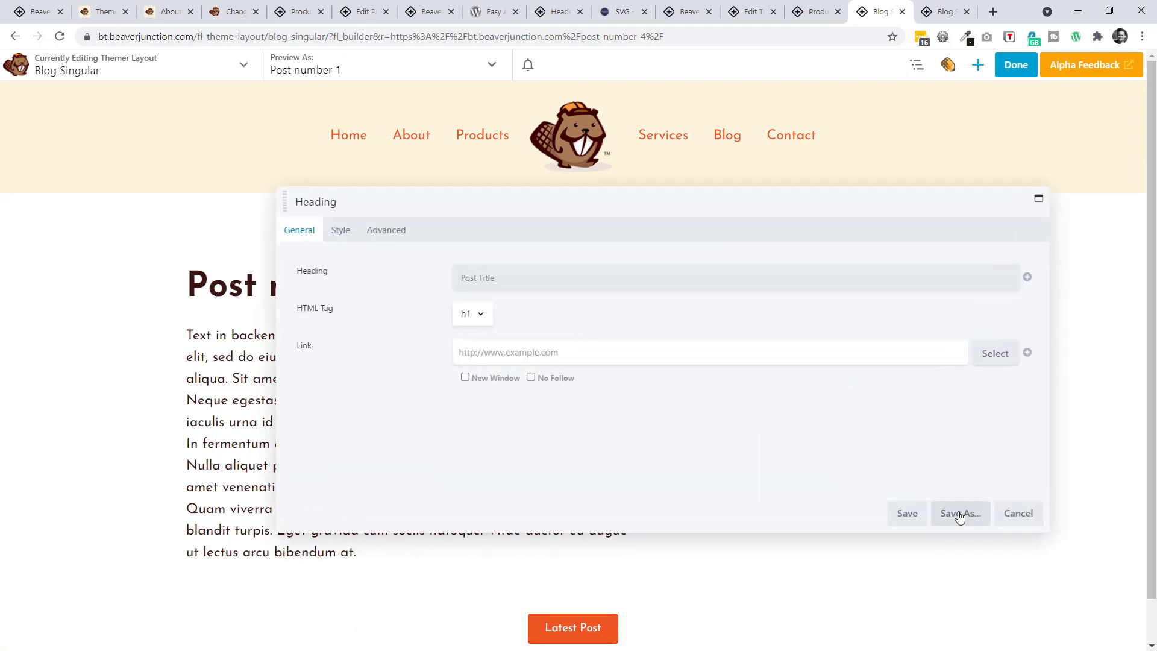
{"action": "left_click", "coordinate": [912, 515]}
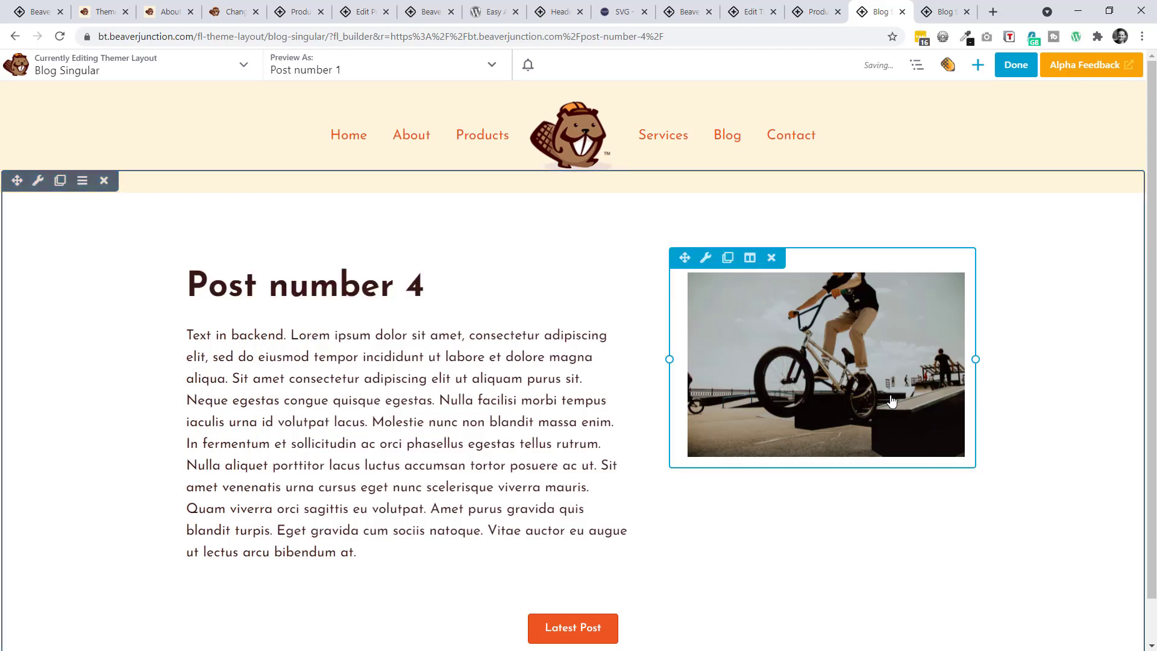
Inspect the Latest Post button's Post URL link connection in its General settings, and close them without saving
{"action": "scroll", "coordinate": [670, 564], "scroll_direction": "down", "scroll_amount": 1}
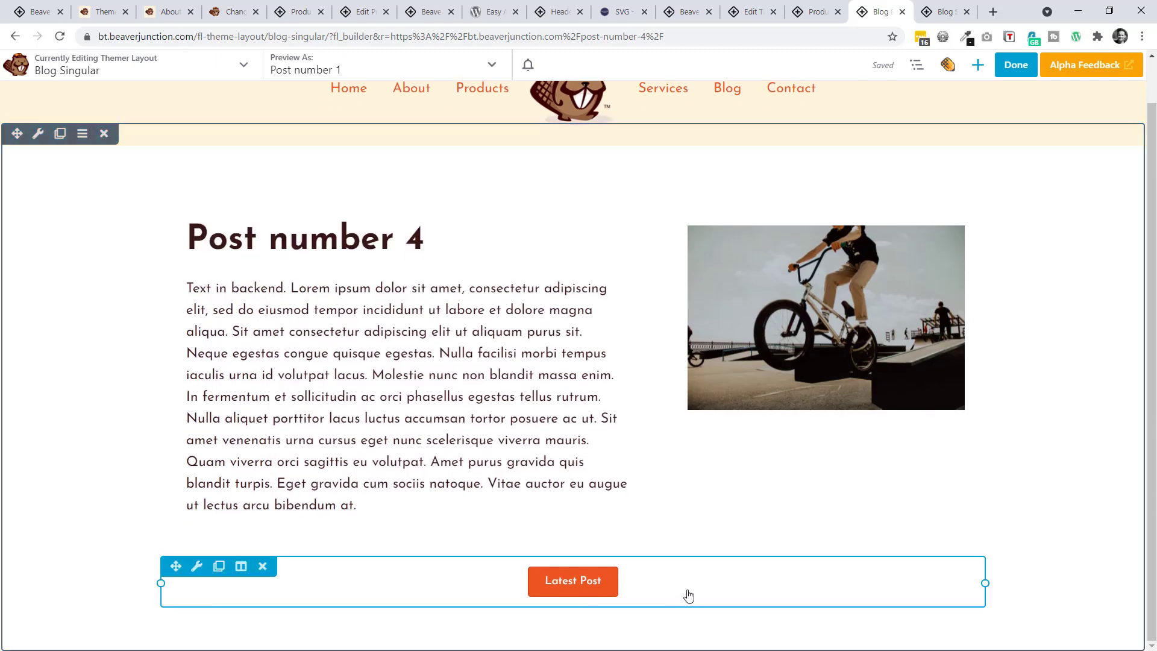
{"action": "left_click", "coordinate": [690, 595]}
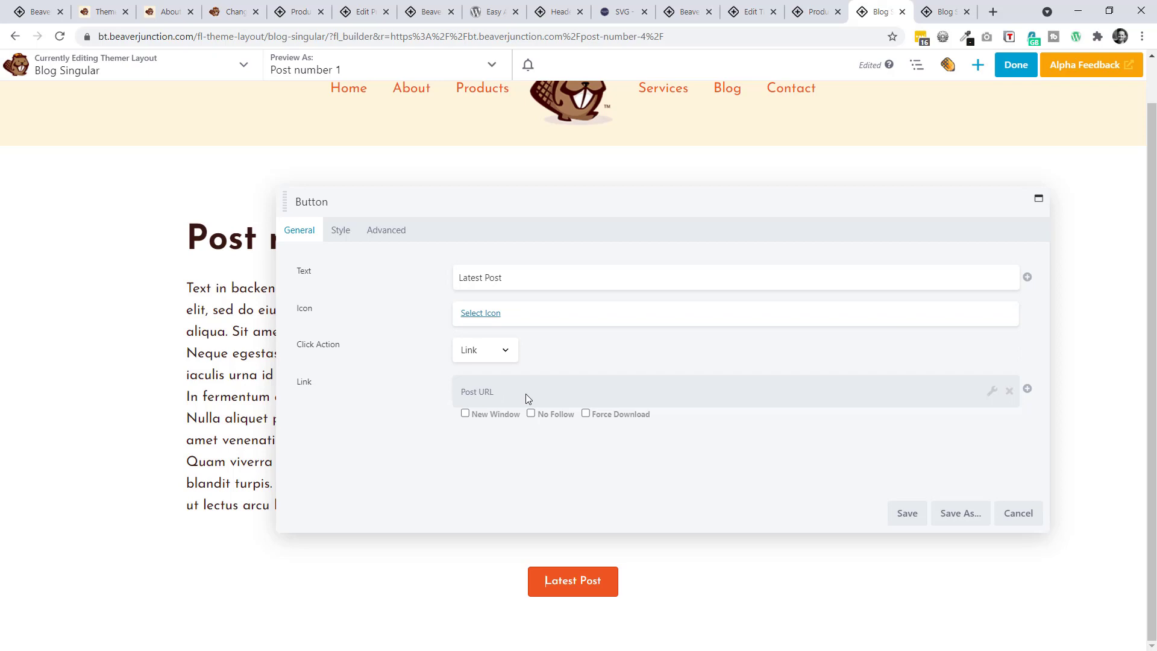
{"action": "left_click", "coordinate": [1005, 514]}
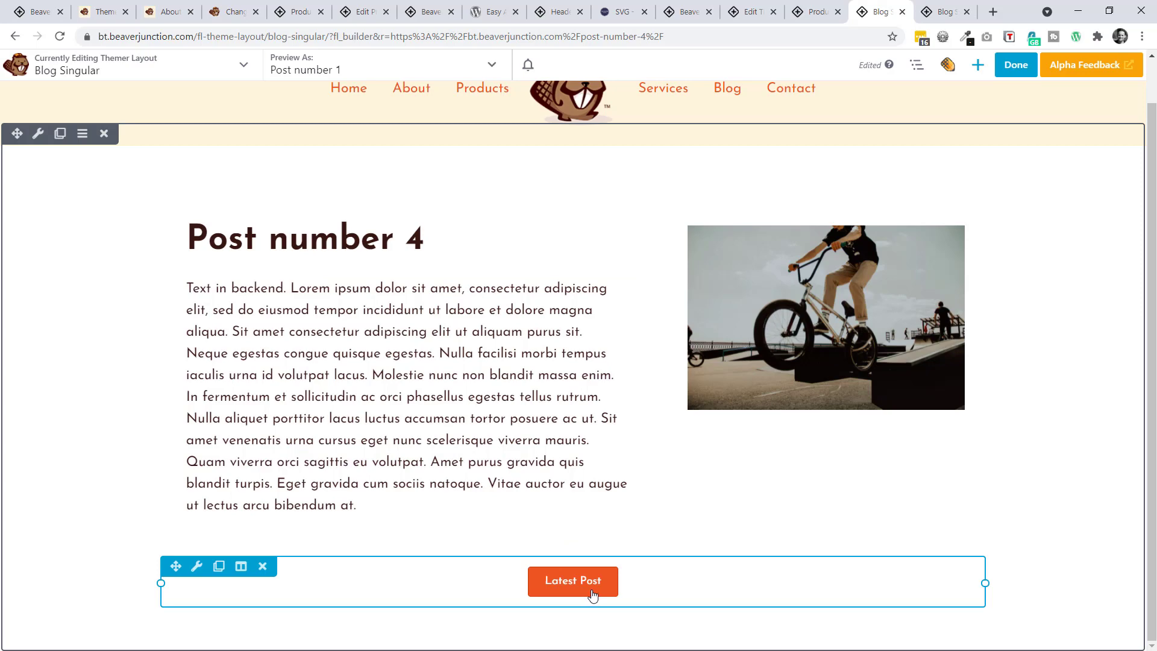
Return to the home page and read the Other Enhancements section, including the examples of default values for Themer shortcodes
{"action": "left_click", "coordinate": [37, 12]}
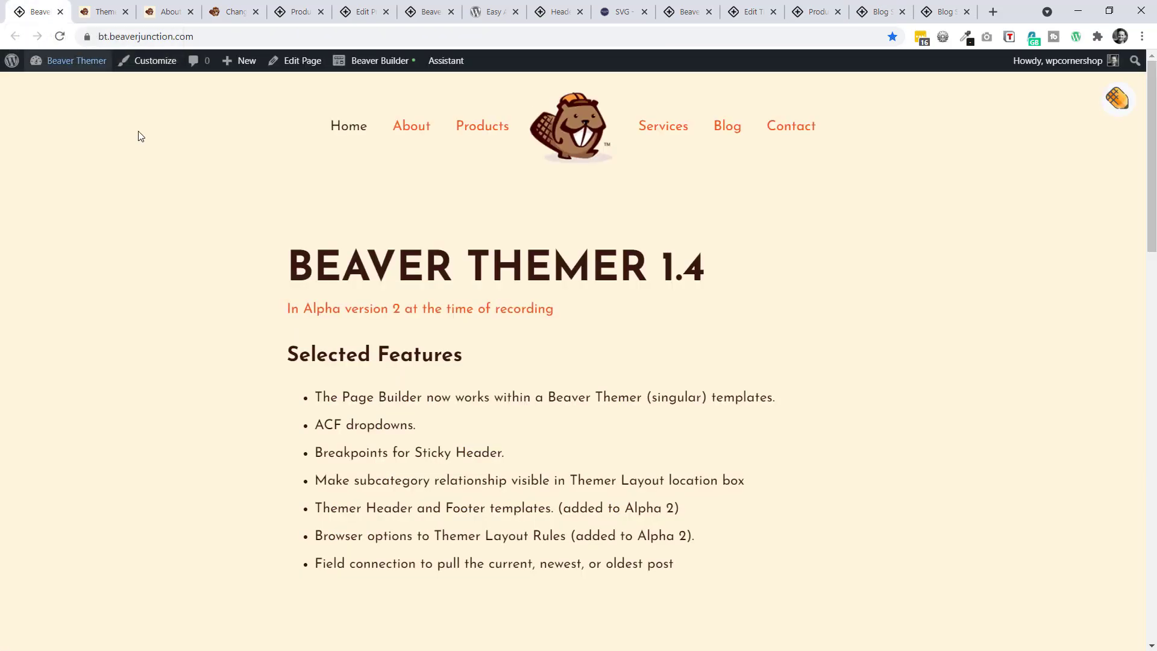
{"action": "scroll", "coordinate": [581, 379], "scroll_direction": "down", "scroll_amount": 5}
{"action": "scroll", "coordinate": [583, 385], "scroll_direction": "down", "scroll_amount": 3}
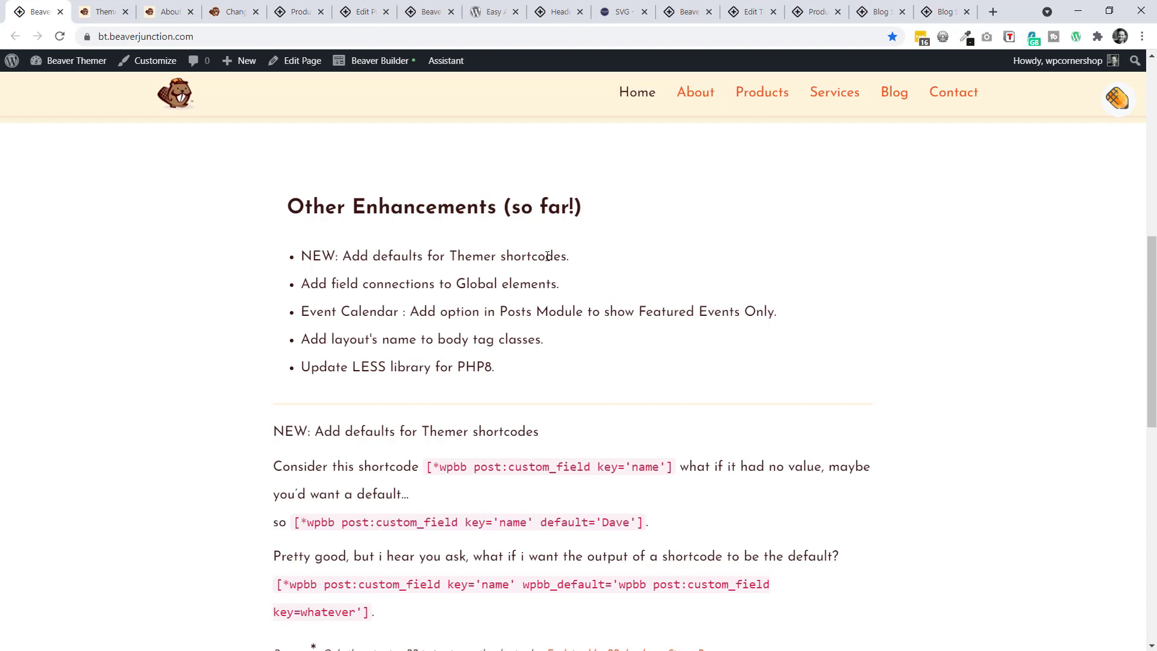
{"action": "scroll", "coordinate": [563, 265], "scroll_direction": "down", "scroll_amount": 1}
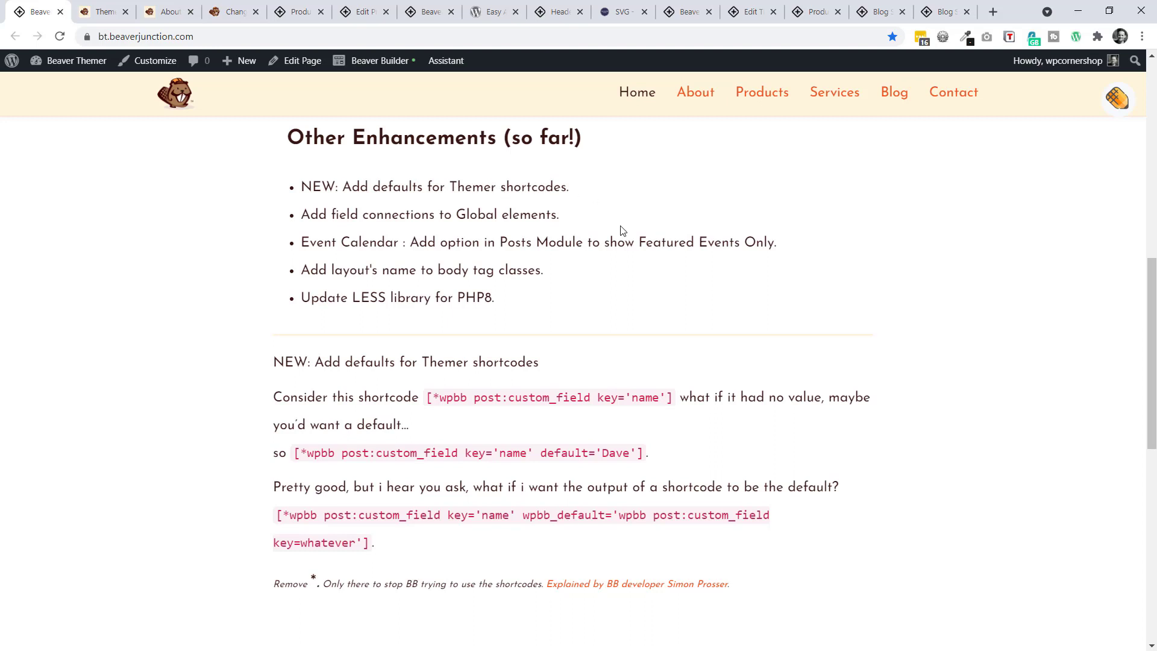
{"action": "scroll", "coordinate": [623, 231], "scroll_direction": "down", "scroll_amount": 1}
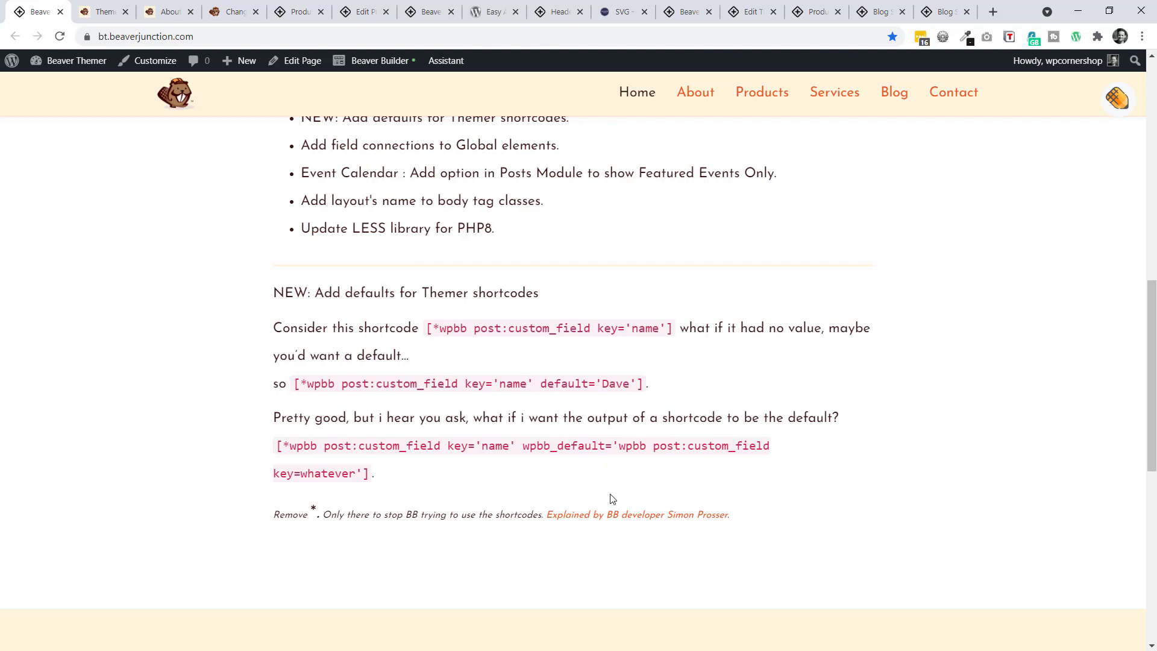
{"action": "scroll", "coordinate": [614, 453], "scroll_direction": "up", "scroll_amount": 2}
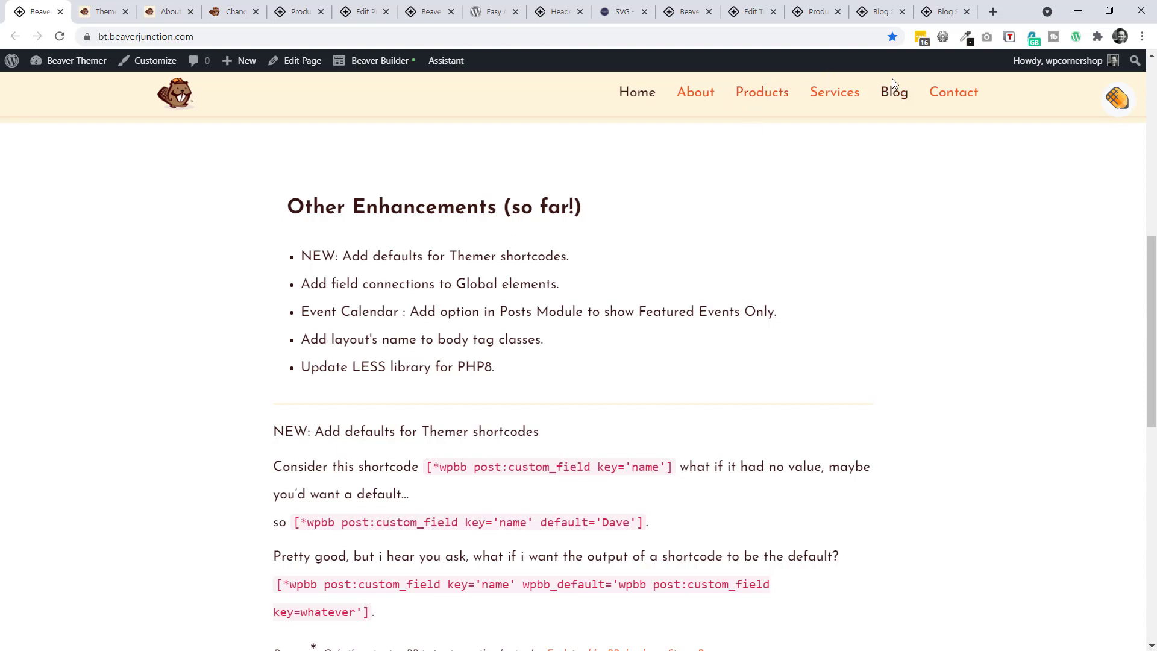
In the other Blog Singular editor, check the Label option's help text in the Photo module's Advanced settings, and cancel the settings
{"action": "left_click", "coordinate": [944, 9]}
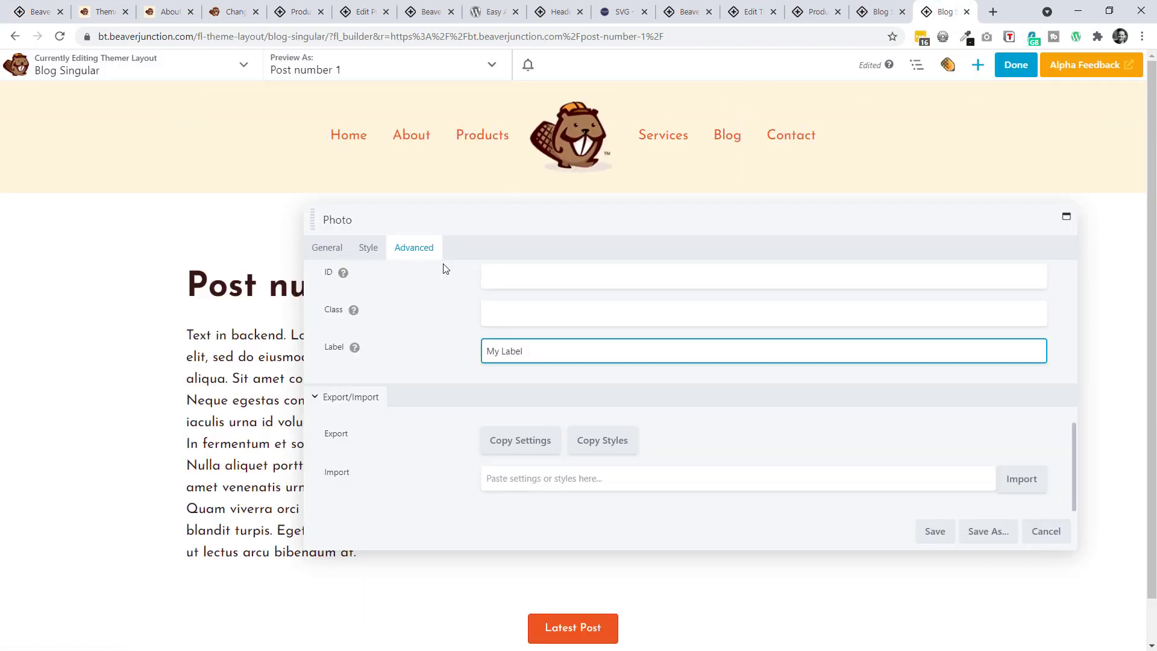
{"action": "scroll", "coordinate": [438, 360], "scroll_direction": "up", "scroll_amount": 1}
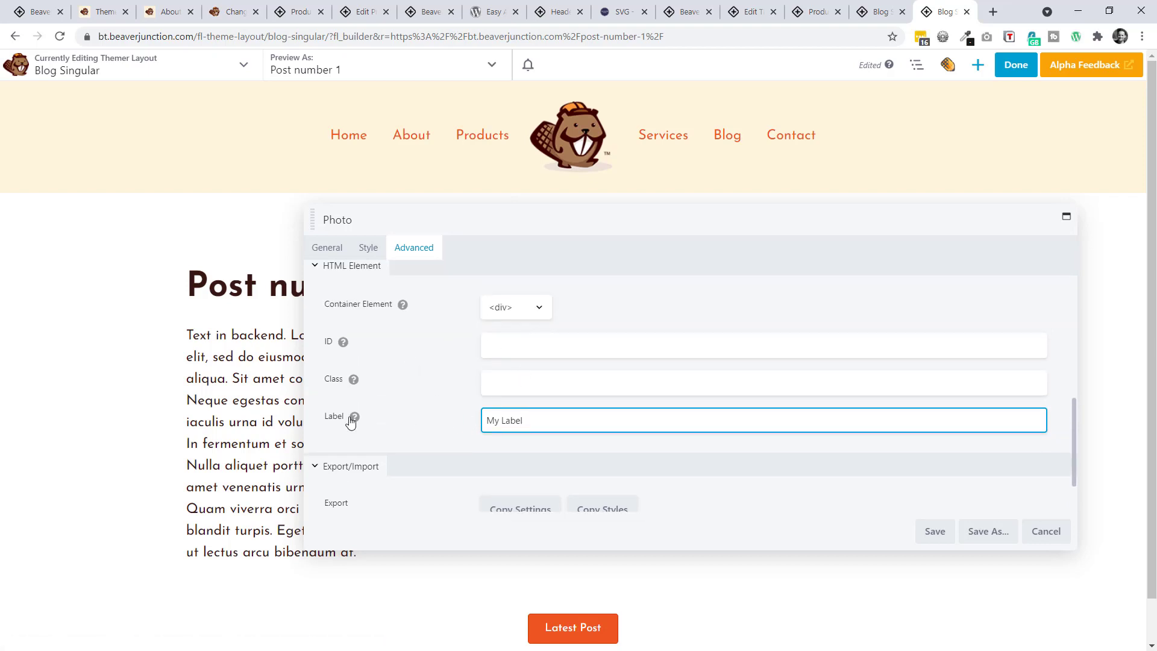
{"action": "mouse_move", "coordinate": [355, 416]}
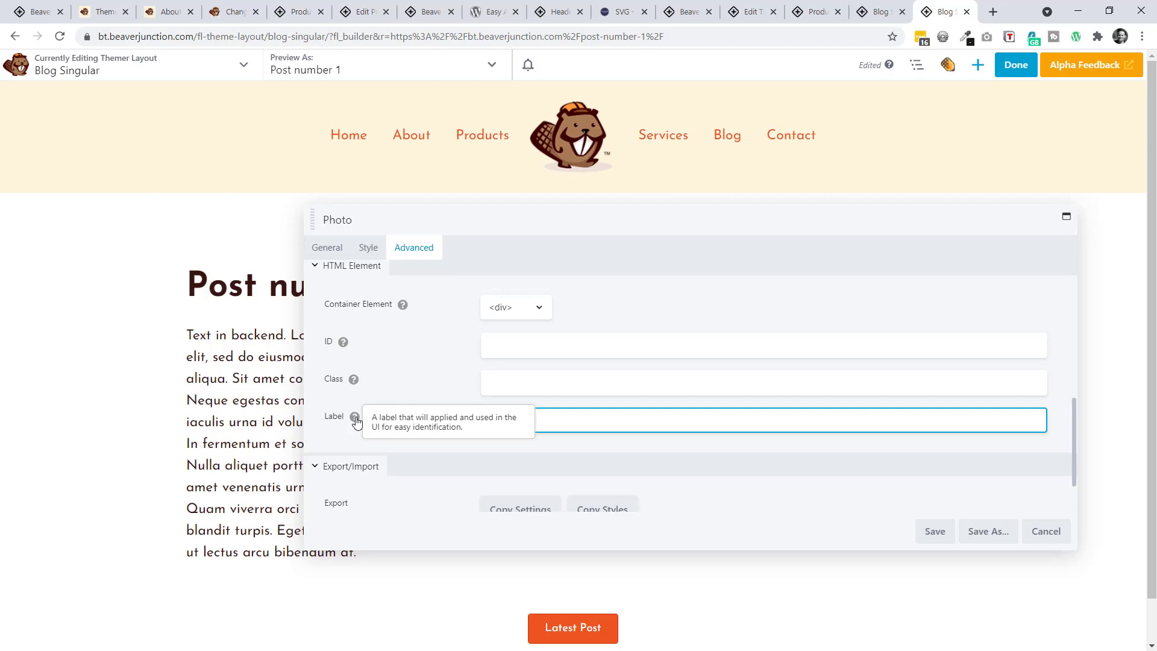
{"action": "left_click", "coordinate": [1048, 530]}
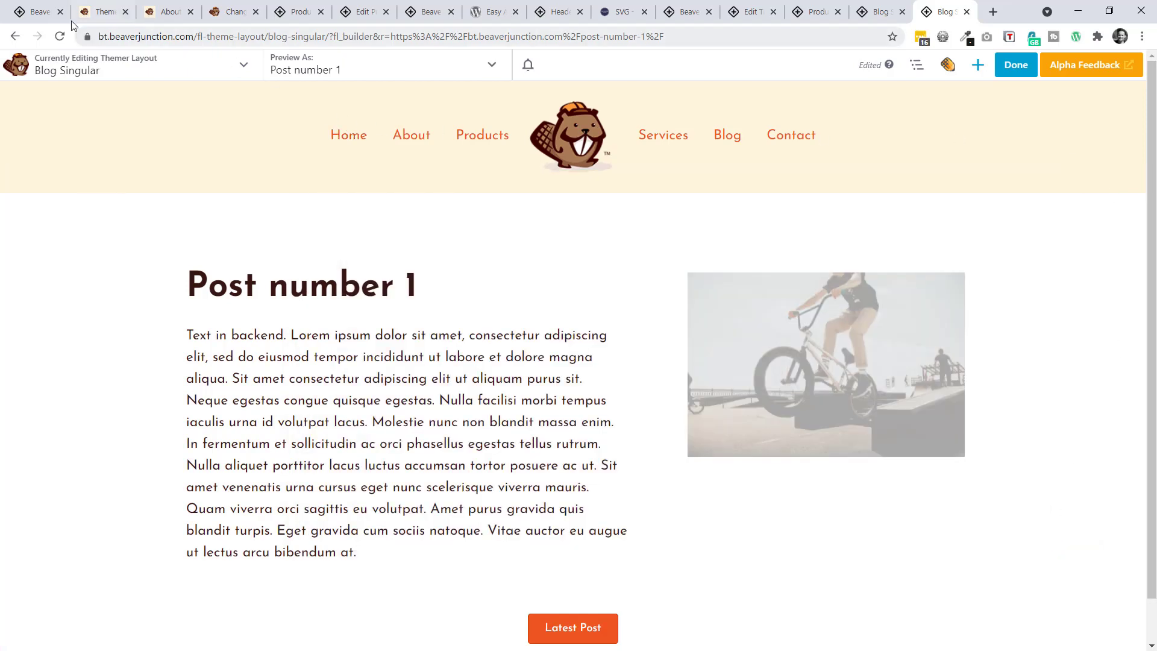
Go back to the home page and review the remaining enhancements and the Advanced Custom Fields (ACF) improvements
{"action": "left_click", "coordinate": [37, 12]}
{"action": "scroll", "coordinate": [388, 307], "scroll_direction": "down", "scroll_amount": 7}
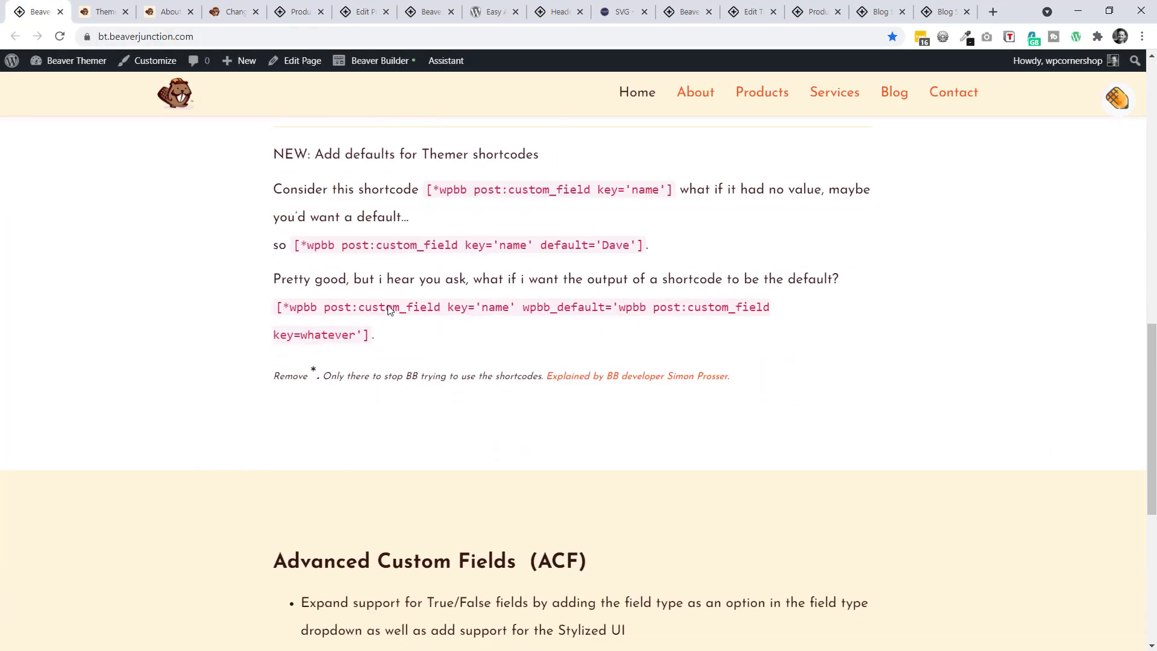
{"action": "scroll", "coordinate": [387, 307], "scroll_direction": "up", "scroll_amount": 4}
{"action": "scroll", "coordinate": [387, 314], "scroll_direction": "up", "scroll_amount": 3}
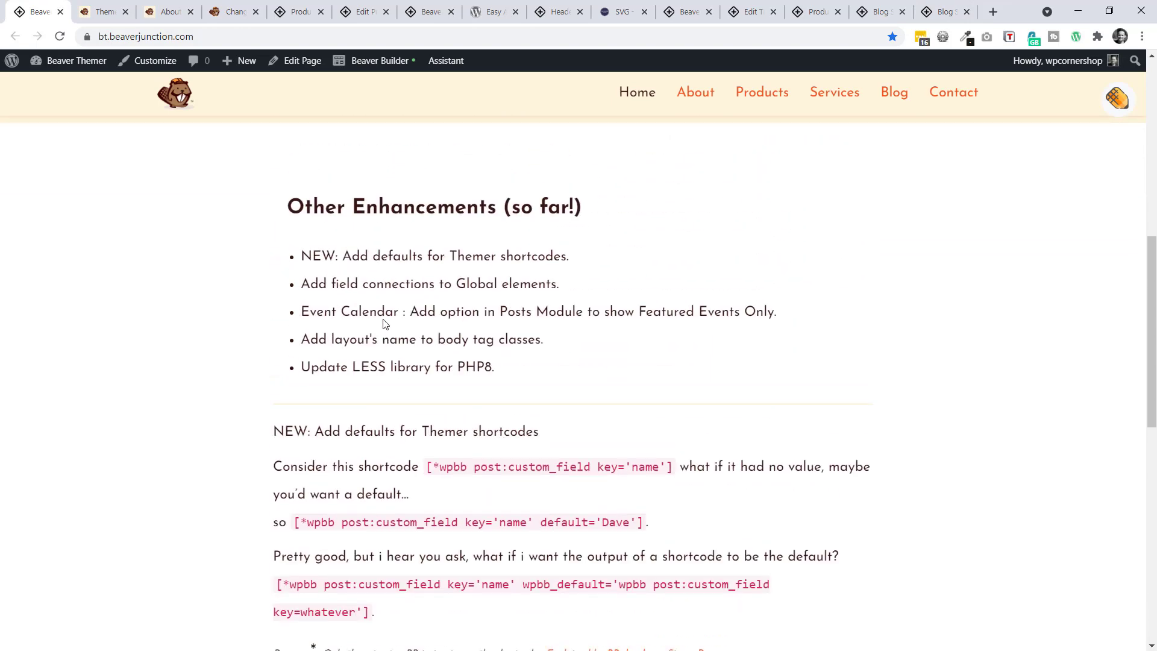
{"action": "scroll", "coordinate": [469, 383], "scroll_direction": "down", "scroll_amount": 10}
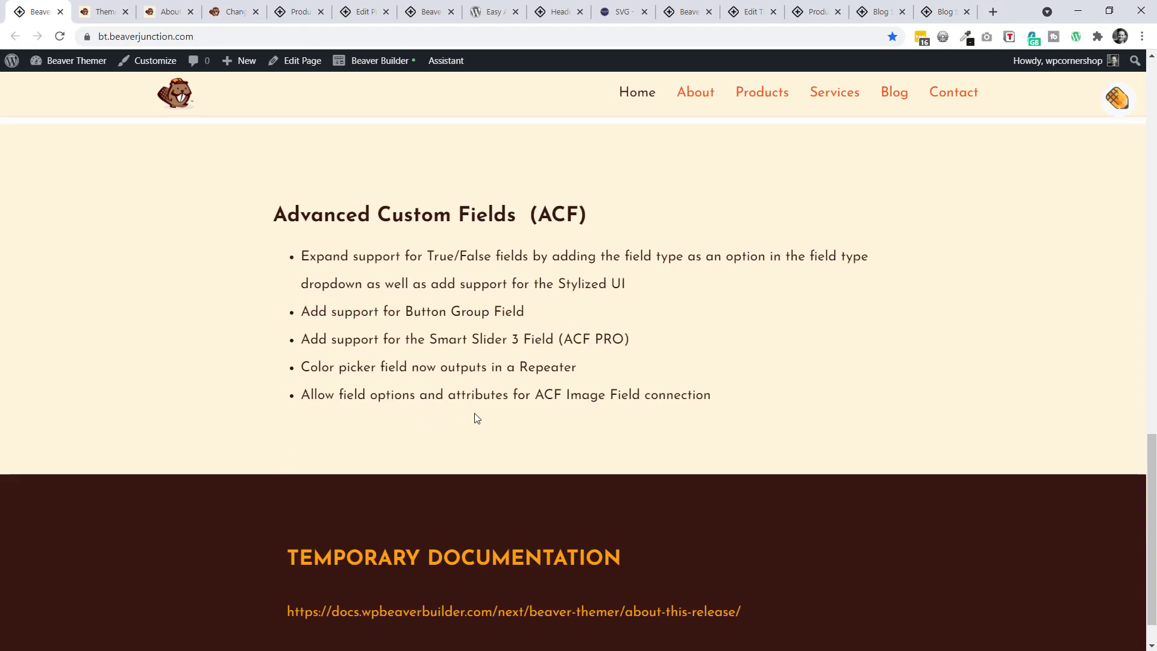
{"action": "scroll", "coordinate": [478, 422], "scroll_direction": "up", "scroll_amount": 7}
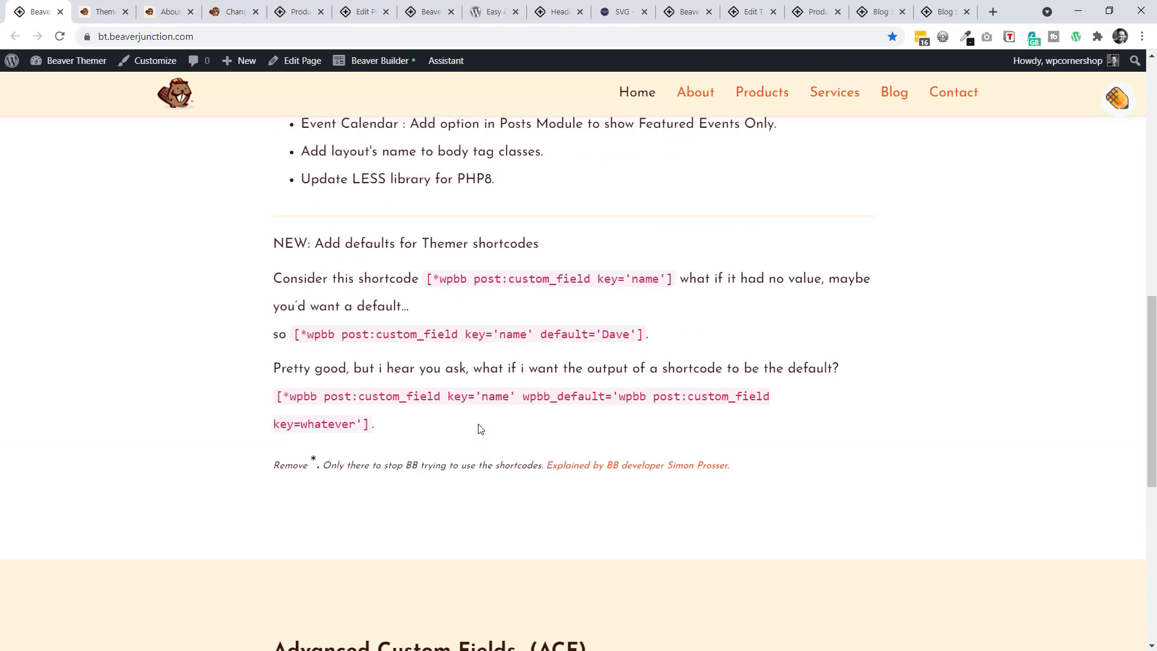